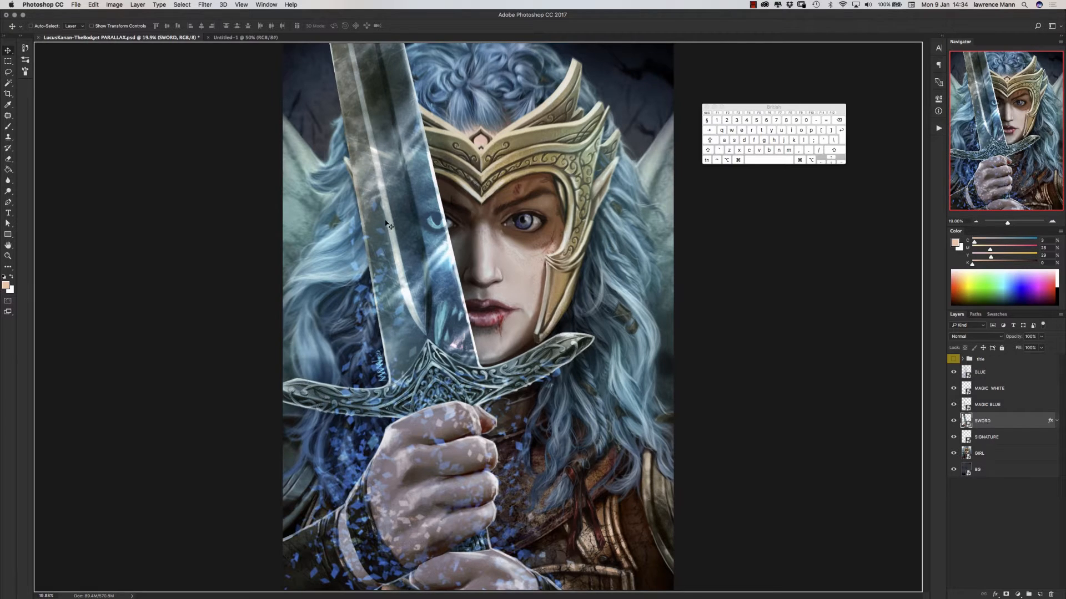
mouse_move(379, 155)
mouse_down()
mouse_move(297, 158)
mouse_move(400, 161)
mouse_move(346, 168)
mouse_move(394, 170)
mouse_move(379, 169)
mouse_up()
mouse_move(375, 181)
mouse_down()
mouse_move(352, 174)
mouse_move(368, 181)
mouse_up()
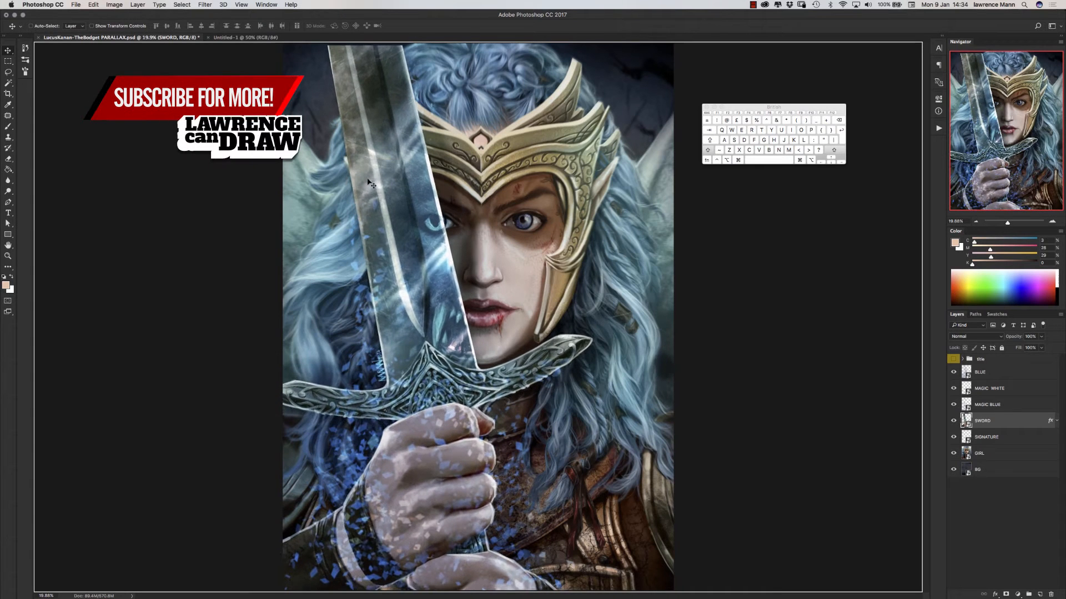
key(super+z)
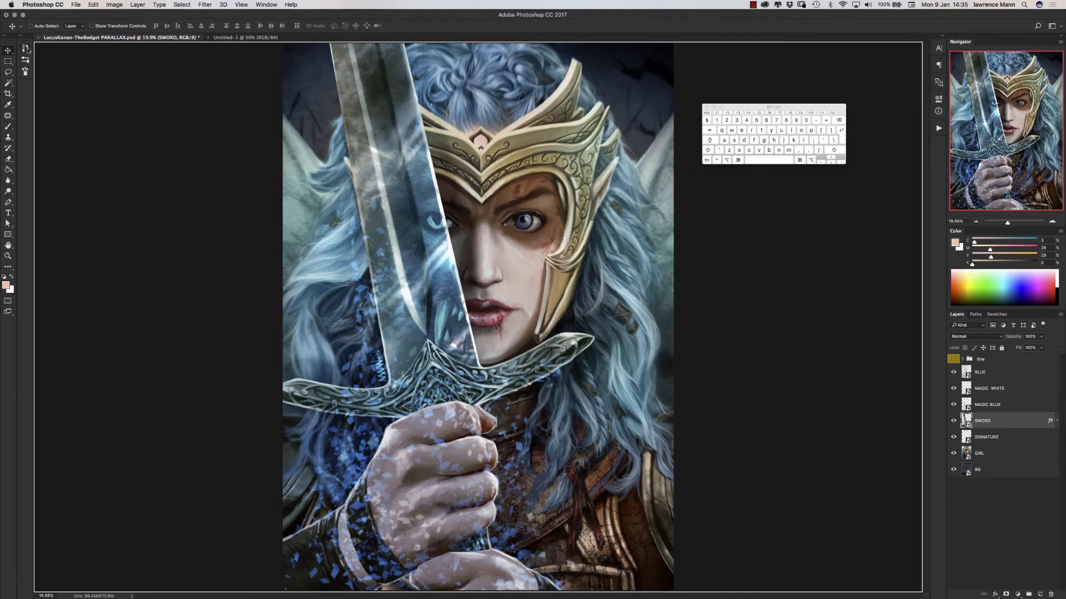
Step: Examine what the SWORD, GIRL and SIGNATURE layers contain by temporarily hiding them and showing them again
click(954, 421)
click(954, 421)
click(955, 423)
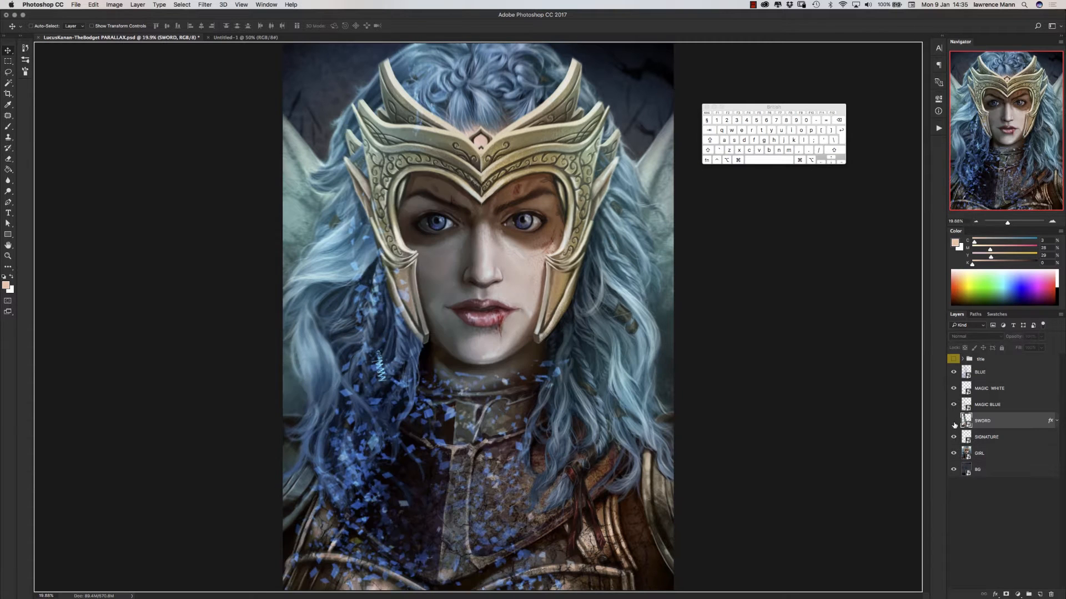
click(954, 453)
click(955, 445)
click(955, 438)
click(955, 438)
click(954, 438)
click(955, 438)
click(954, 421)
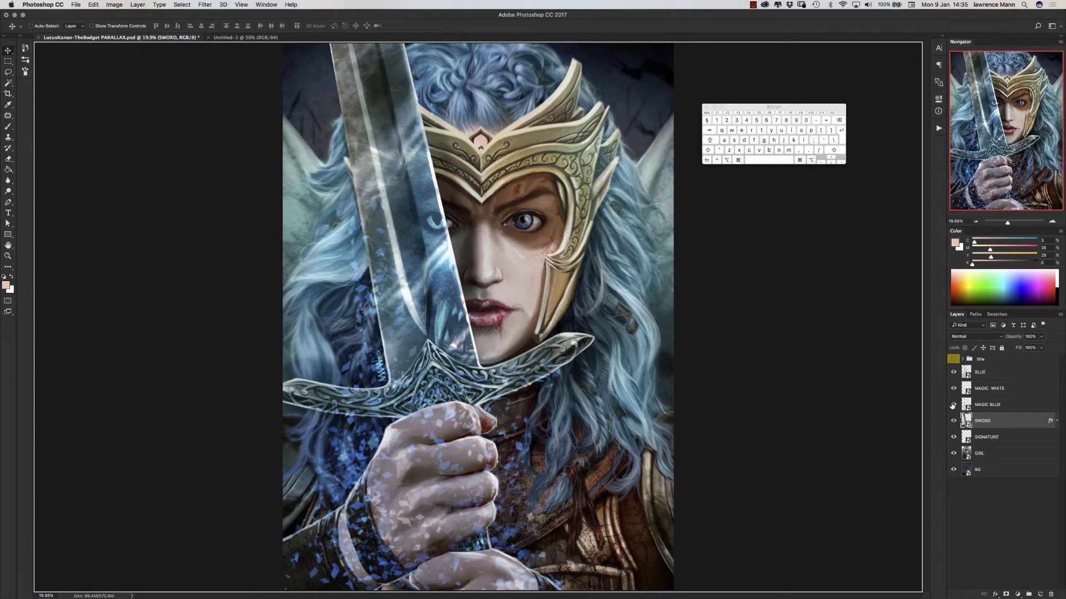
Step: Examine the MAGIC BLUE, MAGIC WHITE and BLUE layers by hiding each one briefly and restoring its visibility
click(953, 405)
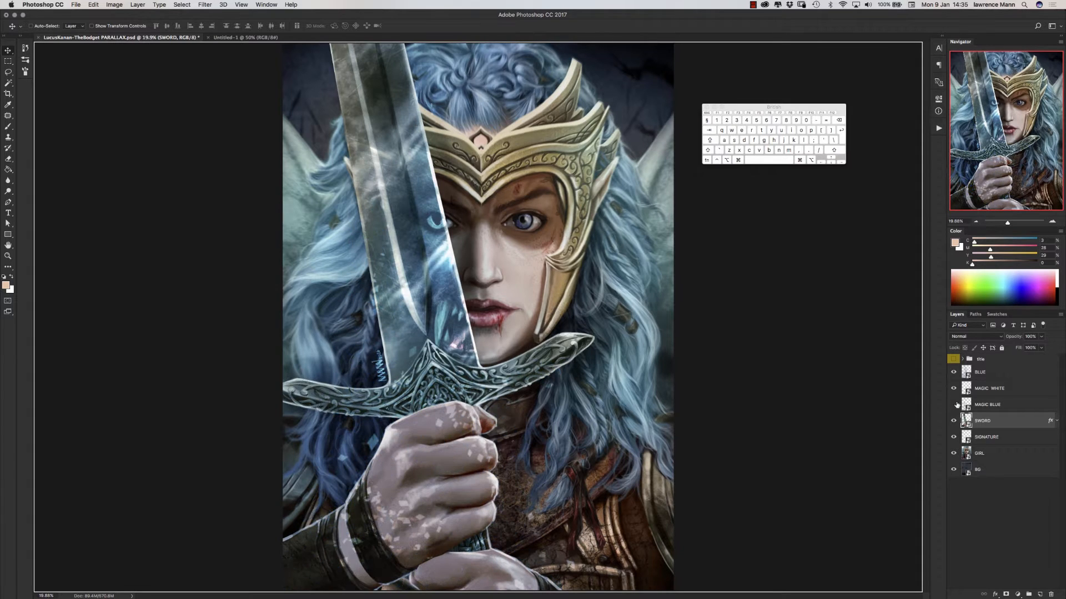
click(953, 389)
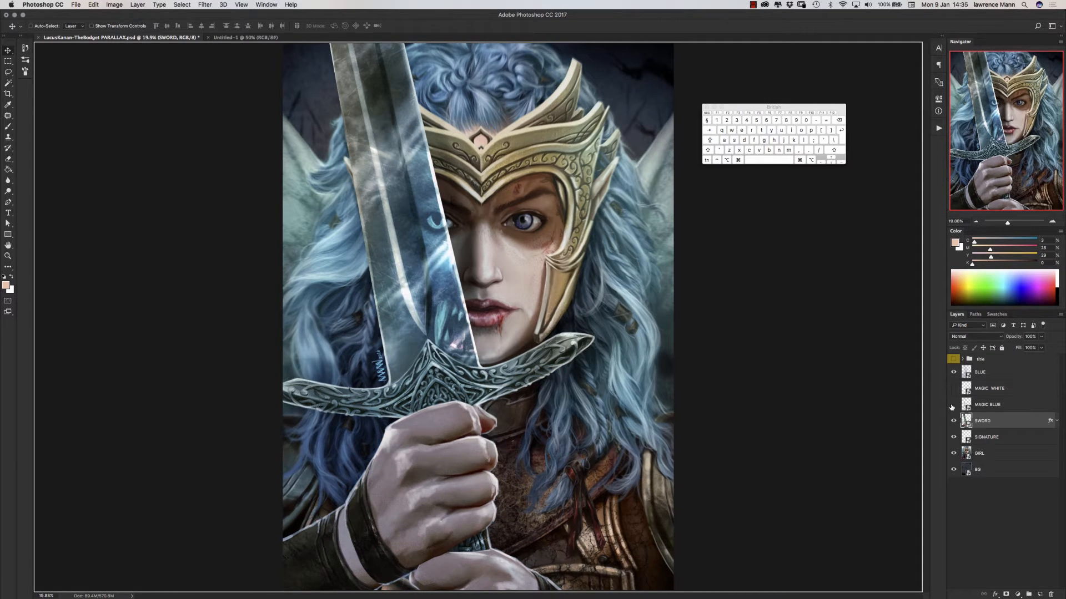
drag(954, 405, 953, 389)
click(953, 372)
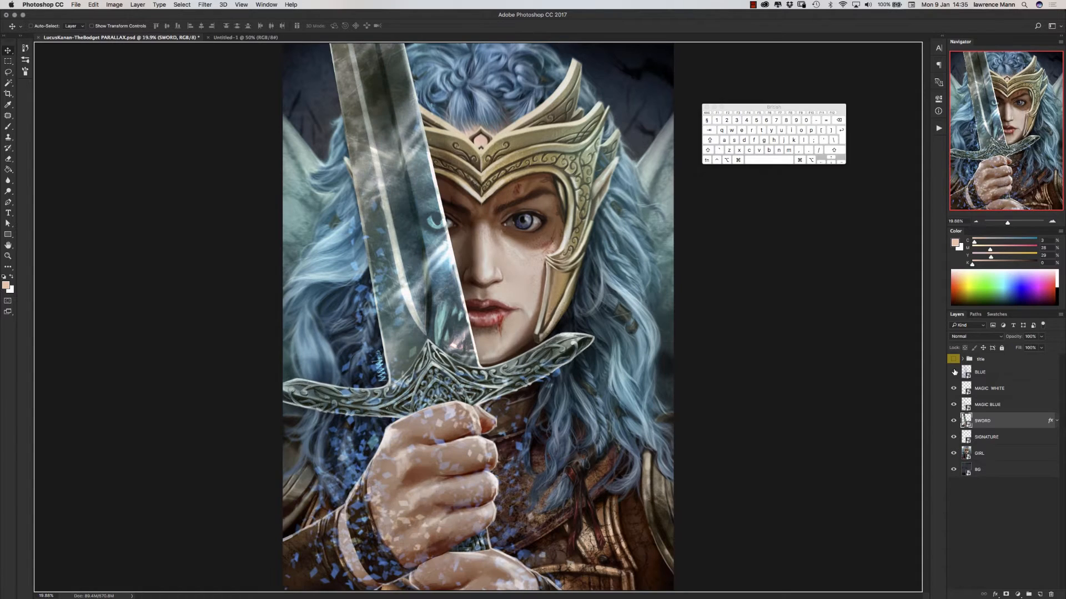
click(953, 372)
click(954, 373)
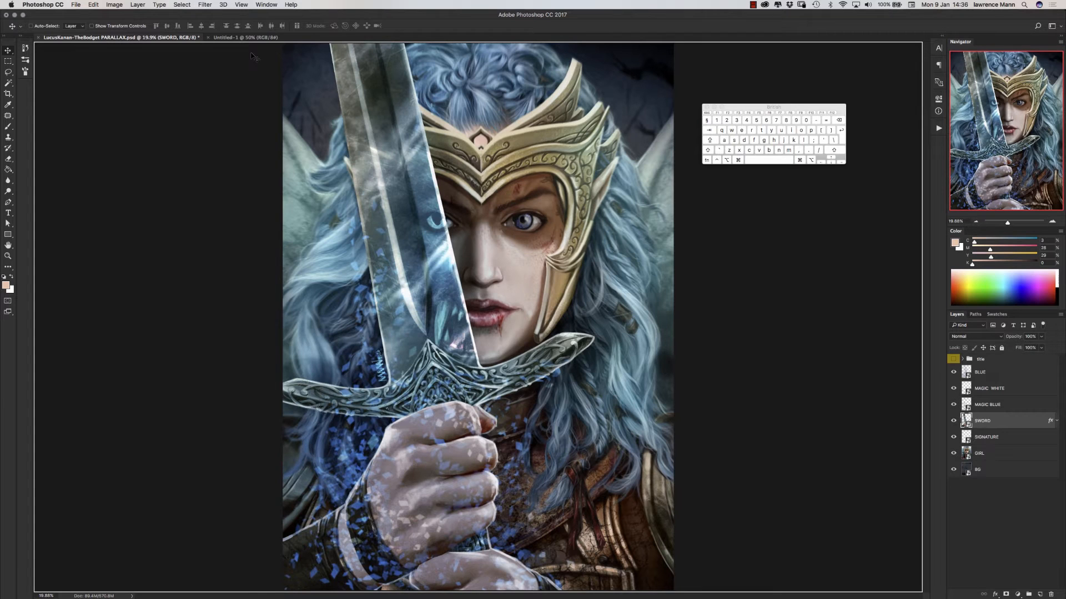
Step: Switch to Firefox to read the 4K HD pixel dimensions in the search results, and return to Photoshop
key(shift)
key(super+Tab)
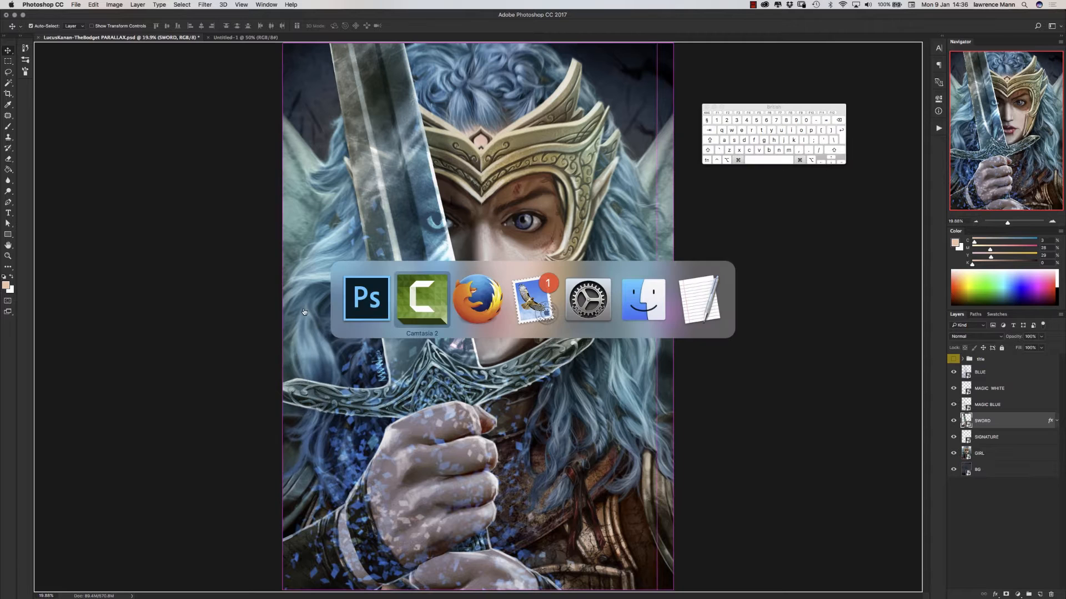
click(472, 303)
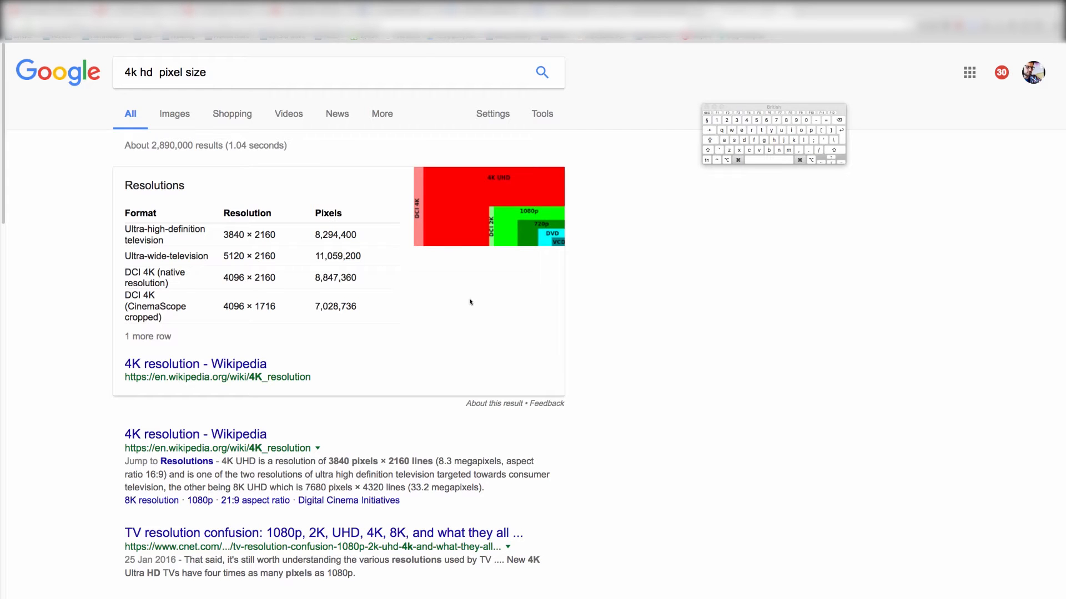
key(super+Tab)
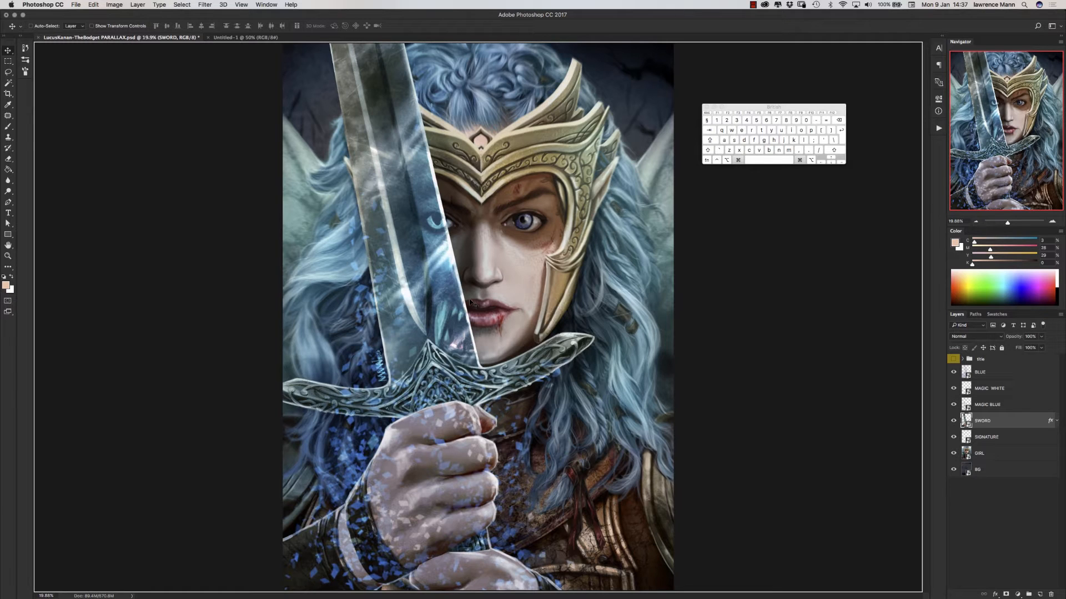
Step: Check the canvas size of the blank Untitled-1 document in pixels, leaving it unchanged
click(237, 37)
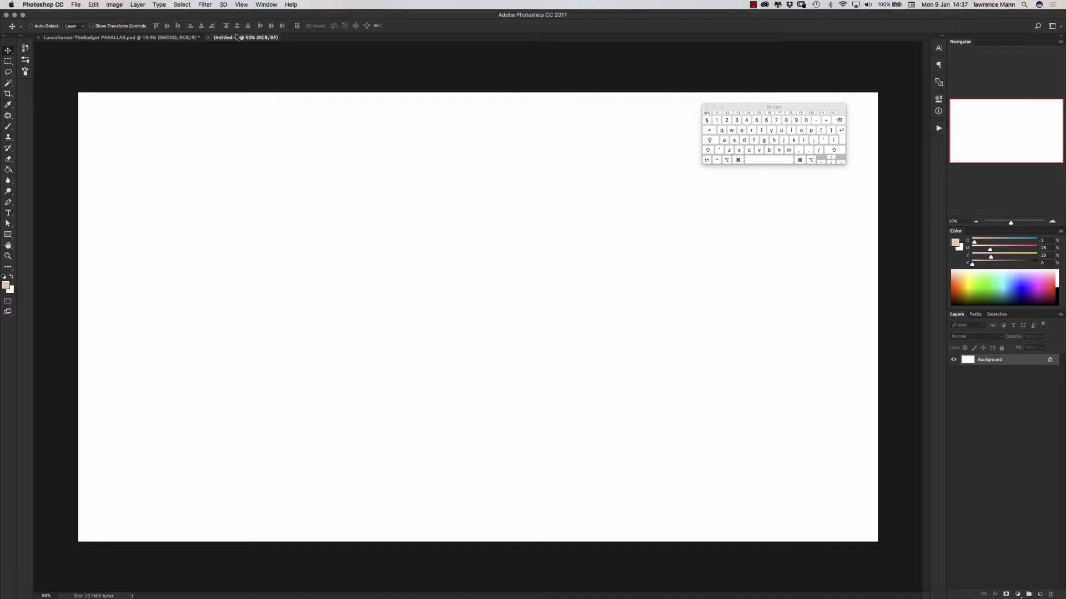
key(super)
click(115, 6)
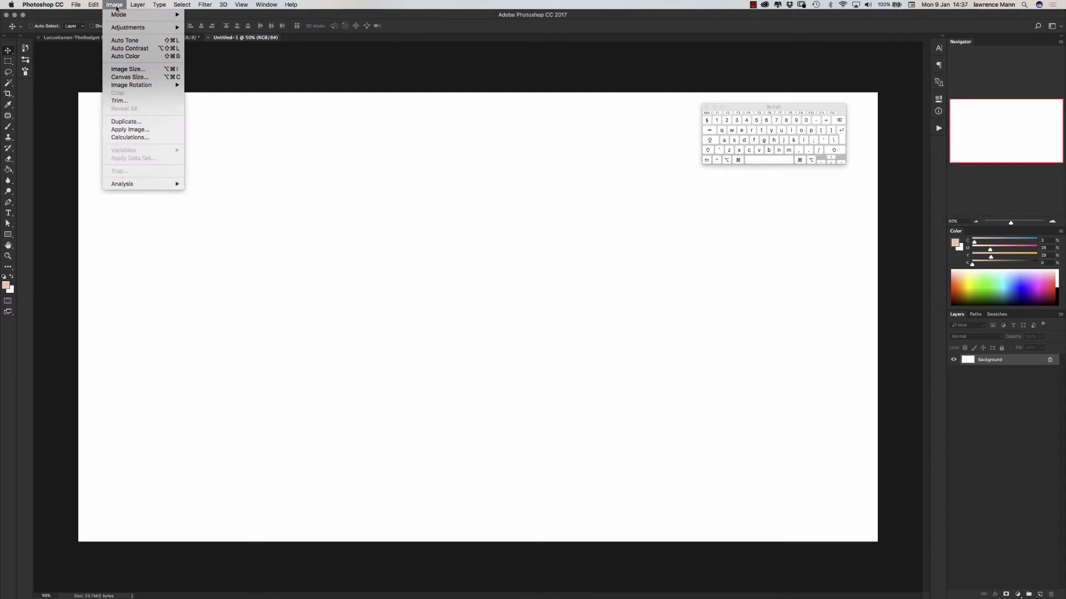
click(117, 78)
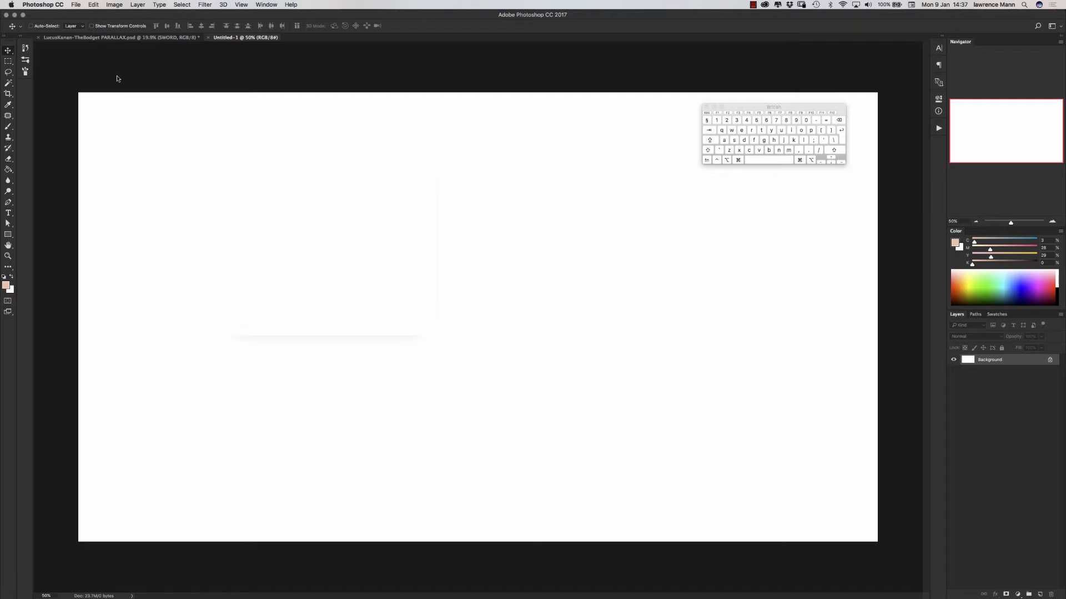
click(348, 225)
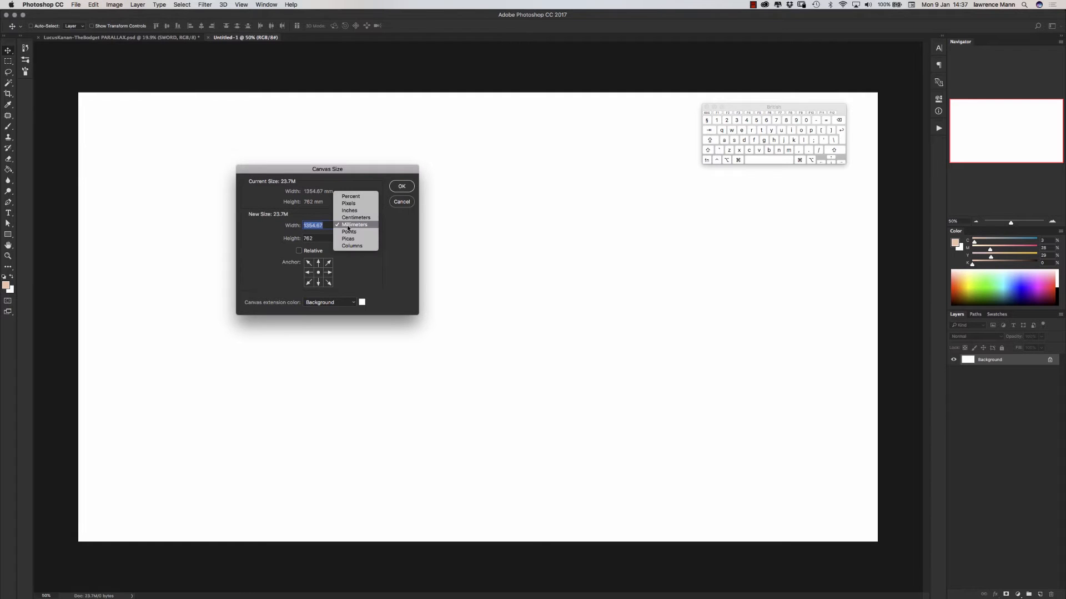
click(343, 203)
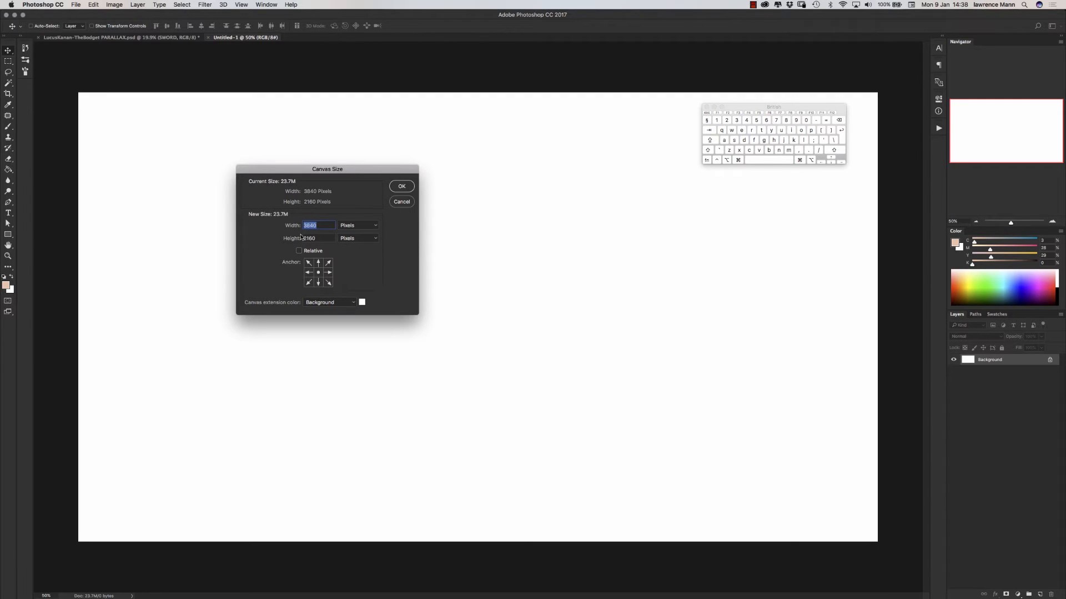
click(401, 201)
Step: Check the pixel dimensions and resolution of Untitled-1 in Image Size without applying changes
click(115, 8)
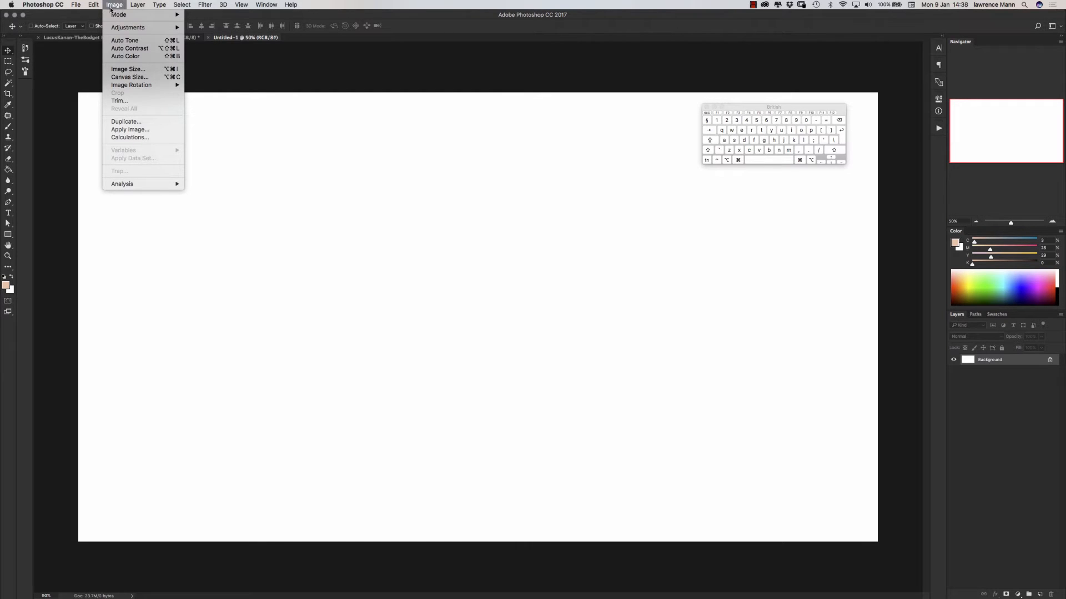
click(127, 69)
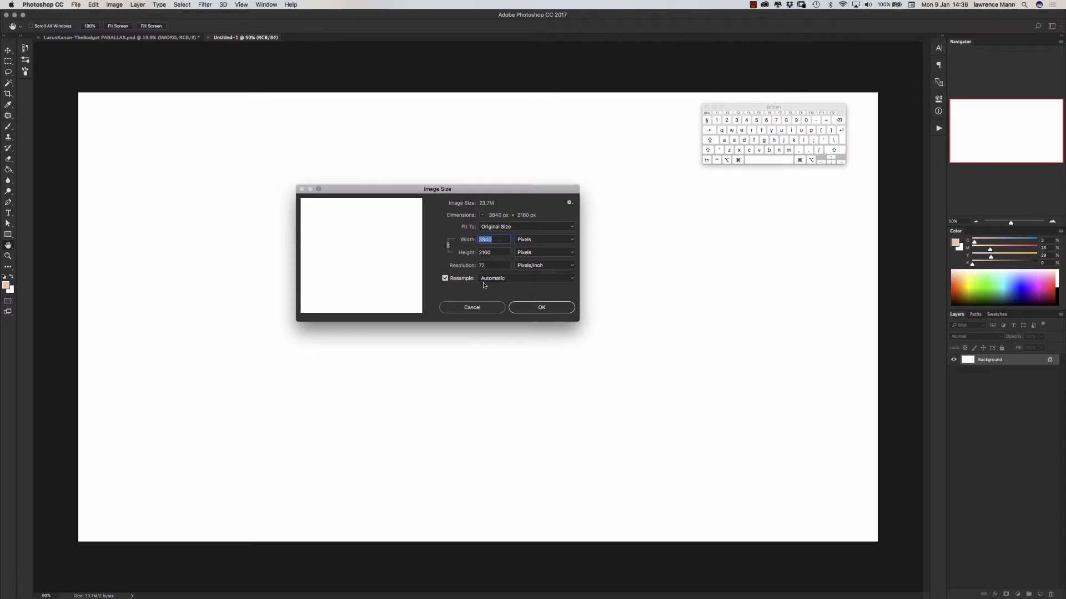
click(479, 309)
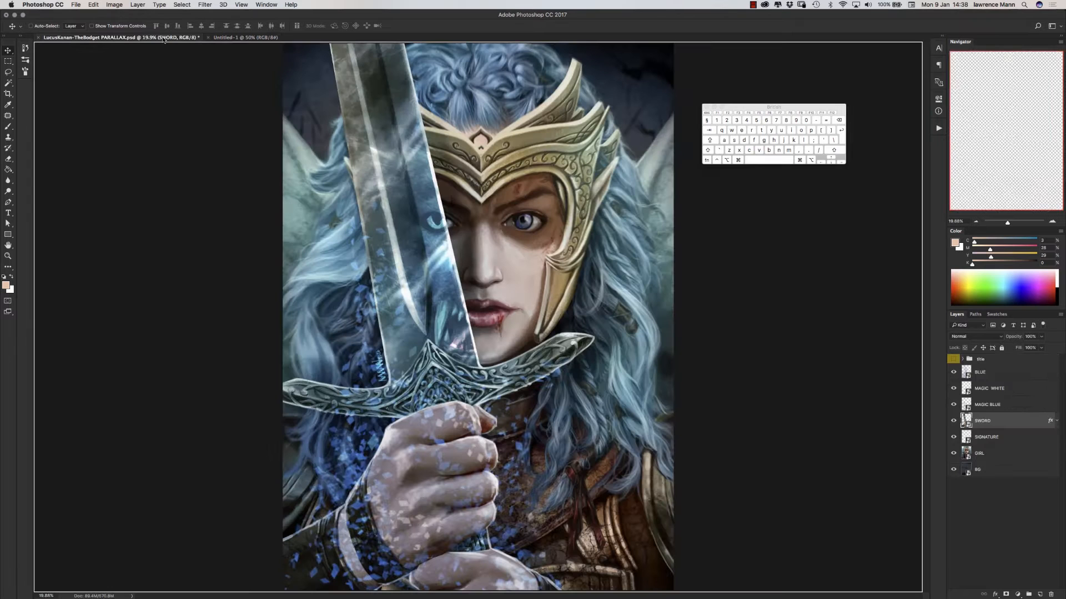
Step: Return to the parallax artwork and examine the Convert to Smart Object option for the layers BLUE through BG
click(163, 37)
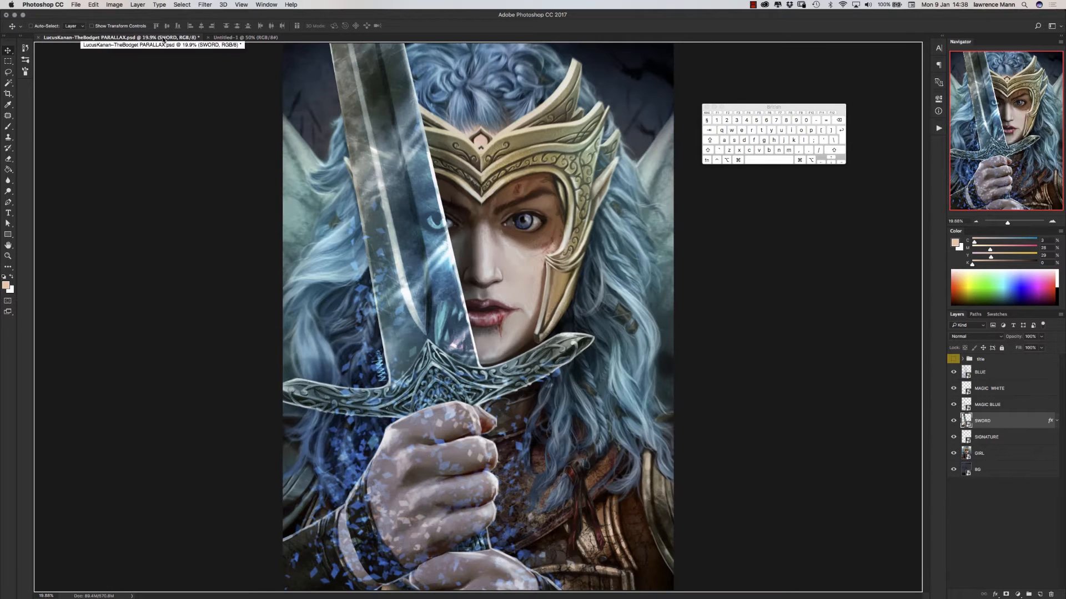
click(982, 373)
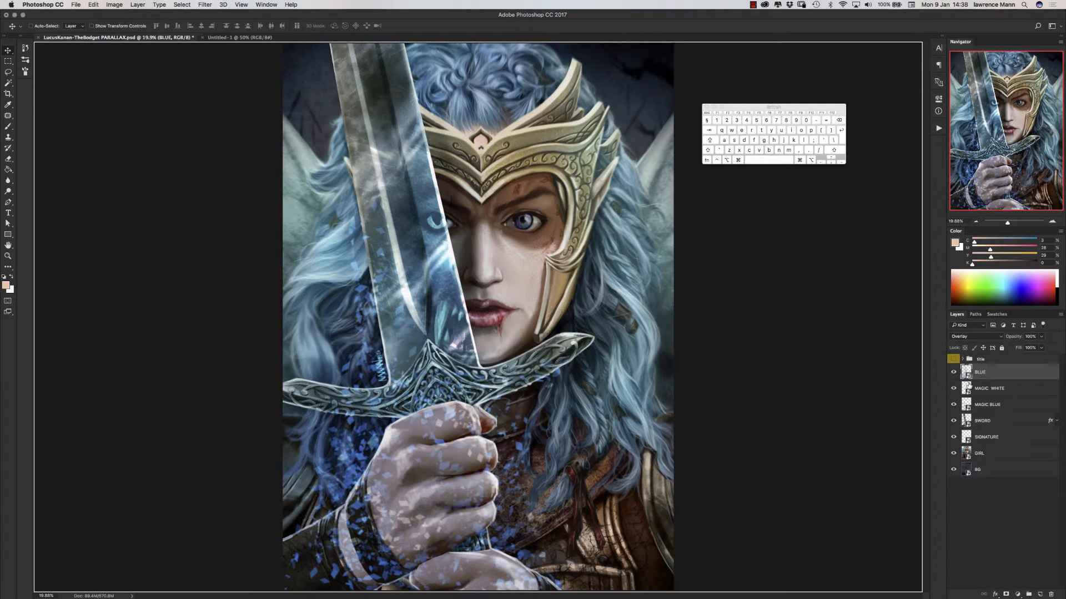
shift+click(988, 470)
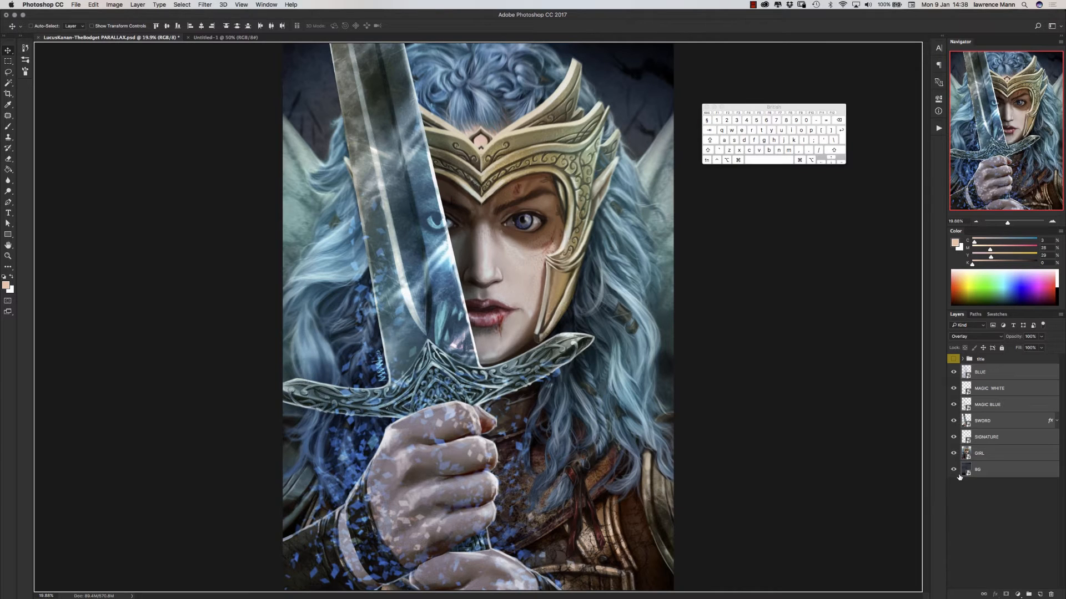
right_click(997, 389)
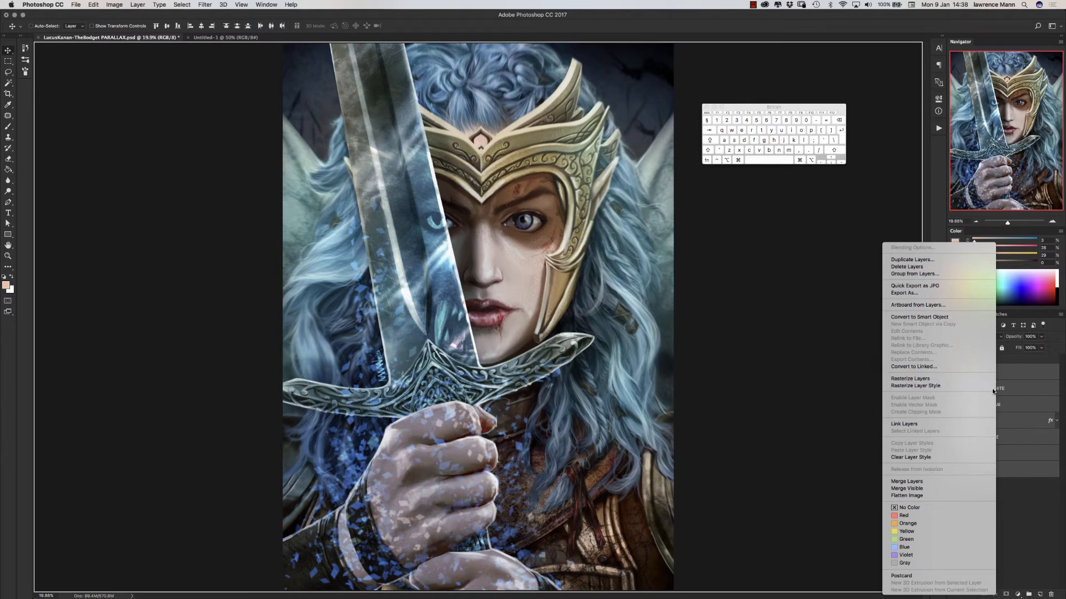
click(924, 317)
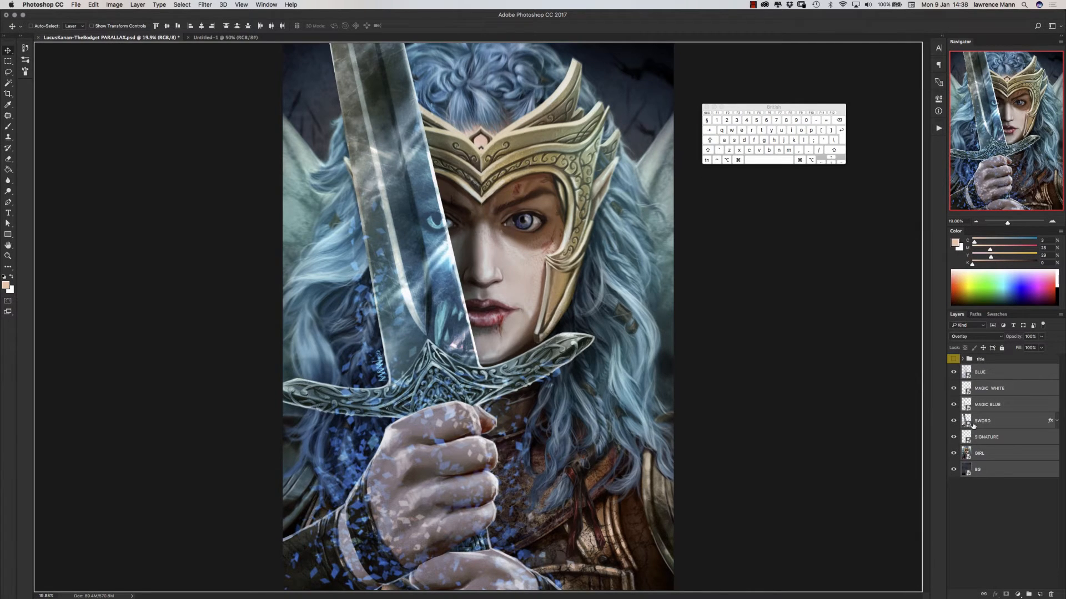
Step: Compare the artwork with and without the SWORD layer and its Drop Shadow effect, leaving both enabled
click(986, 422)
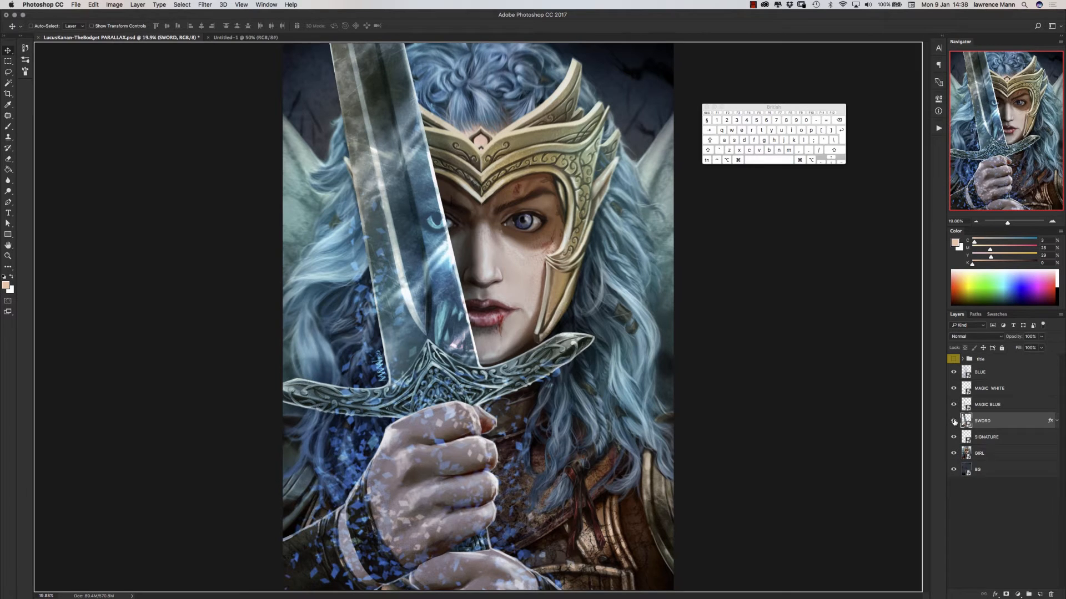
click(954, 422)
click(954, 422)
click(1057, 422)
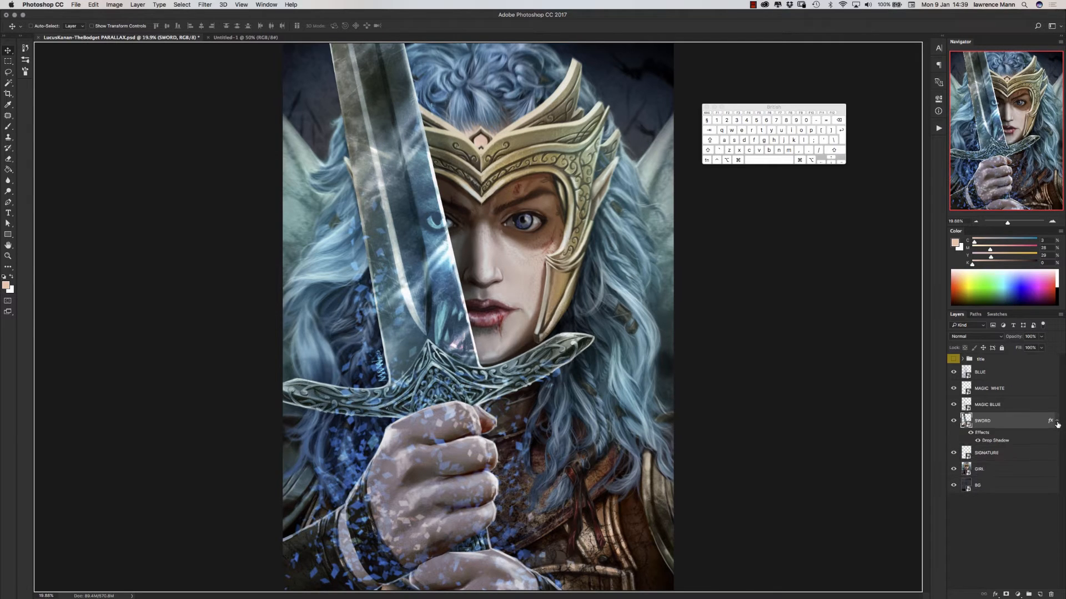
click(971, 435)
click(973, 437)
click(971, 434)
click(972, 435)
click(1057, 421)
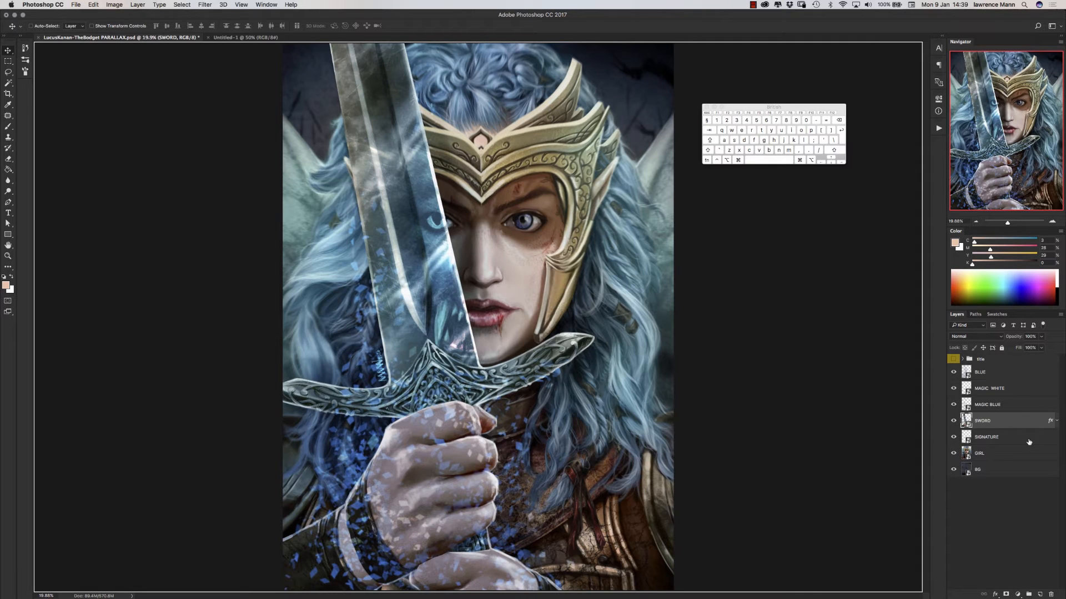
Step: Copy all layers from BLUE through BG into the Untitled-1 document
click(987, 373)
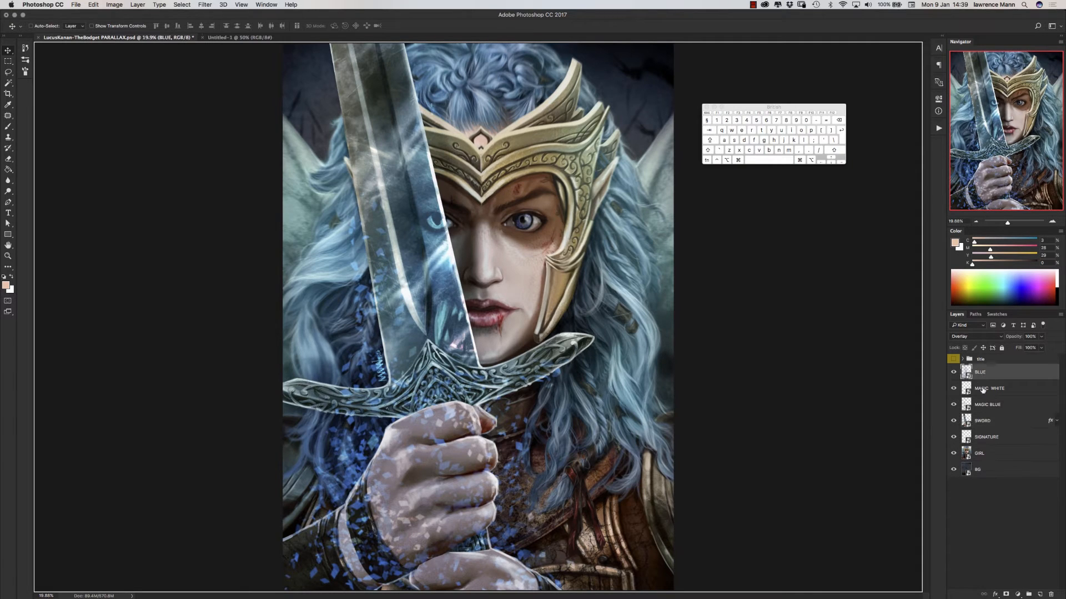
shift+click(982, 470)
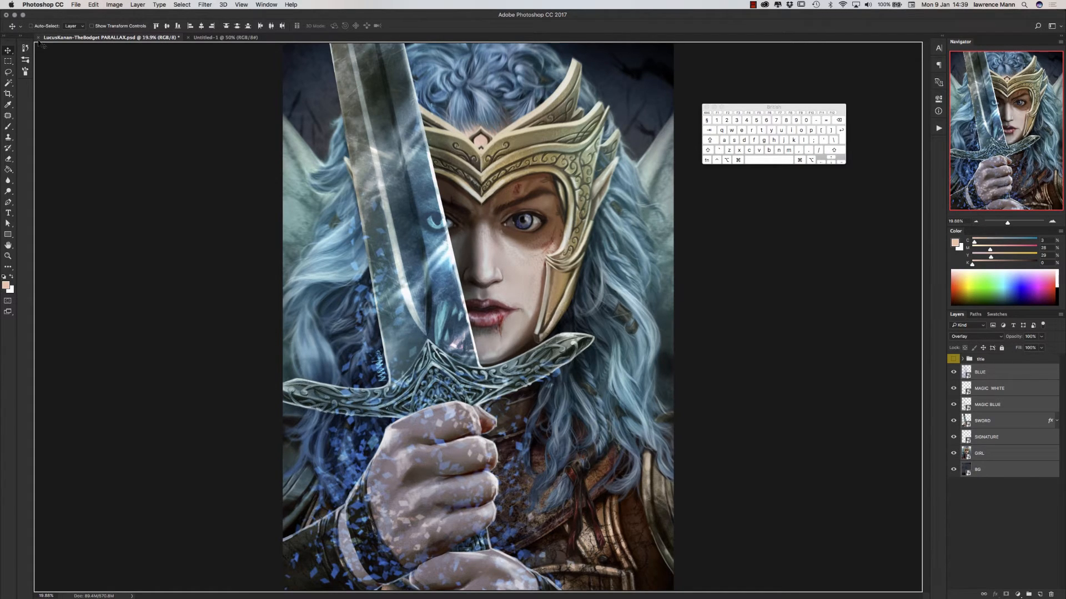
drag(484, 350, 407, 300)
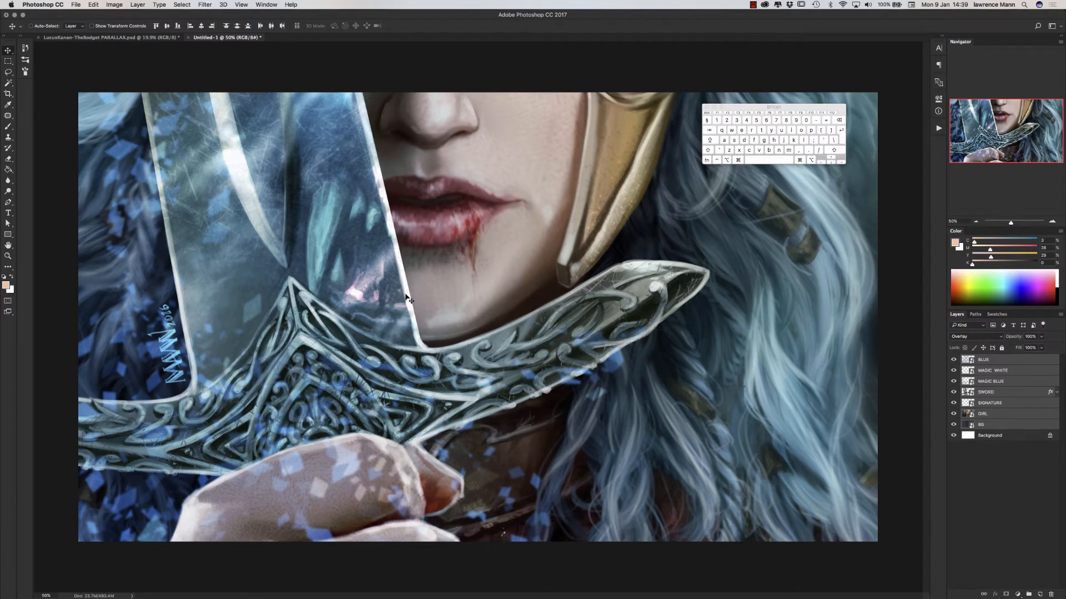
Step: Reposition the copied layers in Untitled-1 so the sword blade and the girl's face fill the canvas
drag(353, 156, 372, 391)
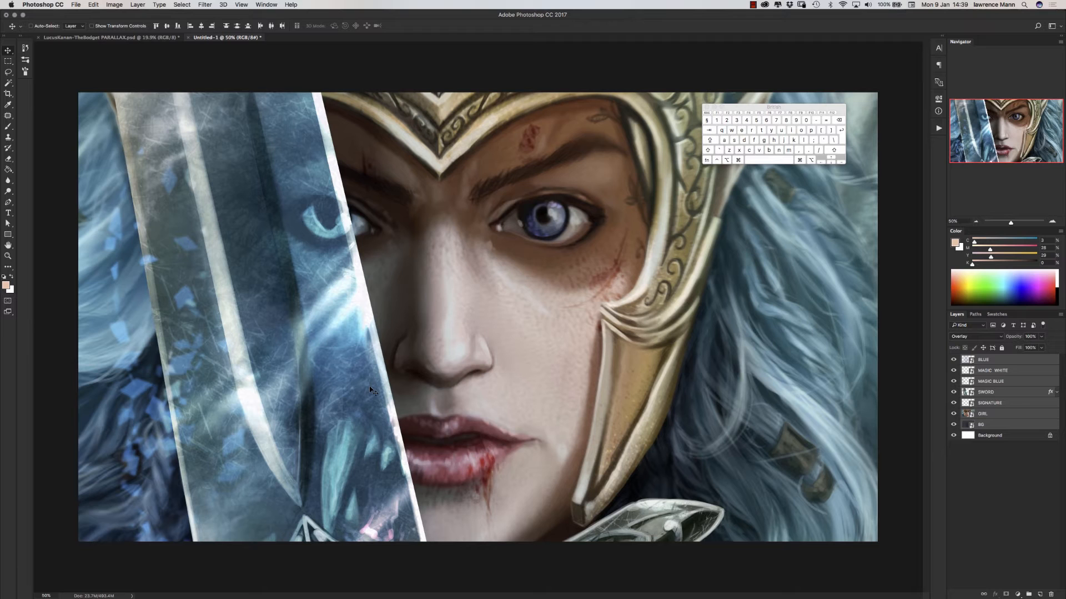
click(975, 221)
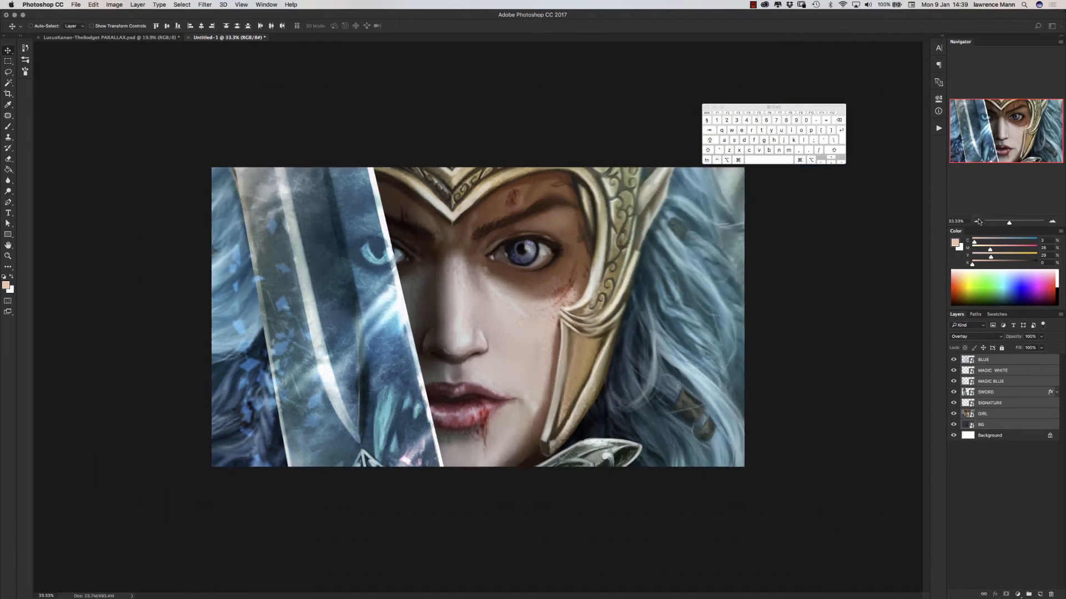
click(976, 220)
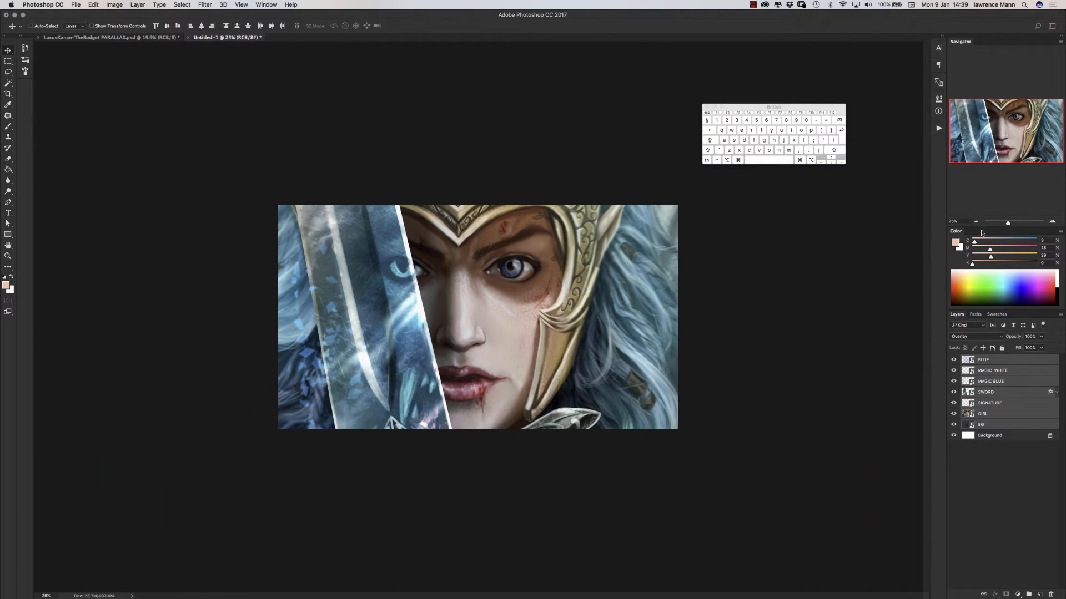
drag(352, 264, 358, 276)
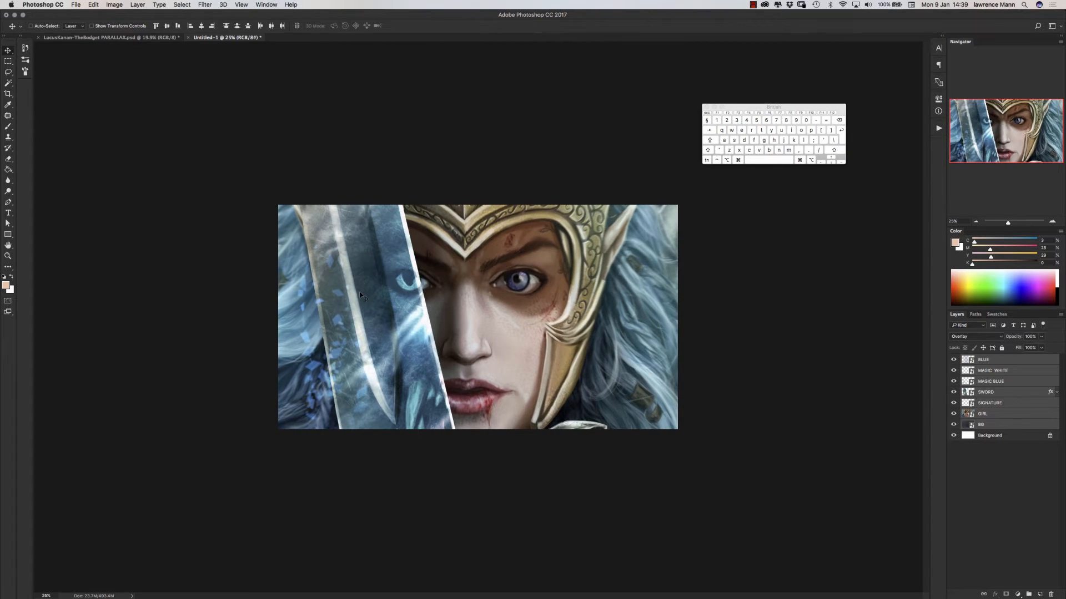
Step: Scale the copied BLUE through BG layers down to about 82% and reposition them so the sword and girl's face fill the canvas
key(super)
key(super+t)
drag(427, 212, 427, 319)
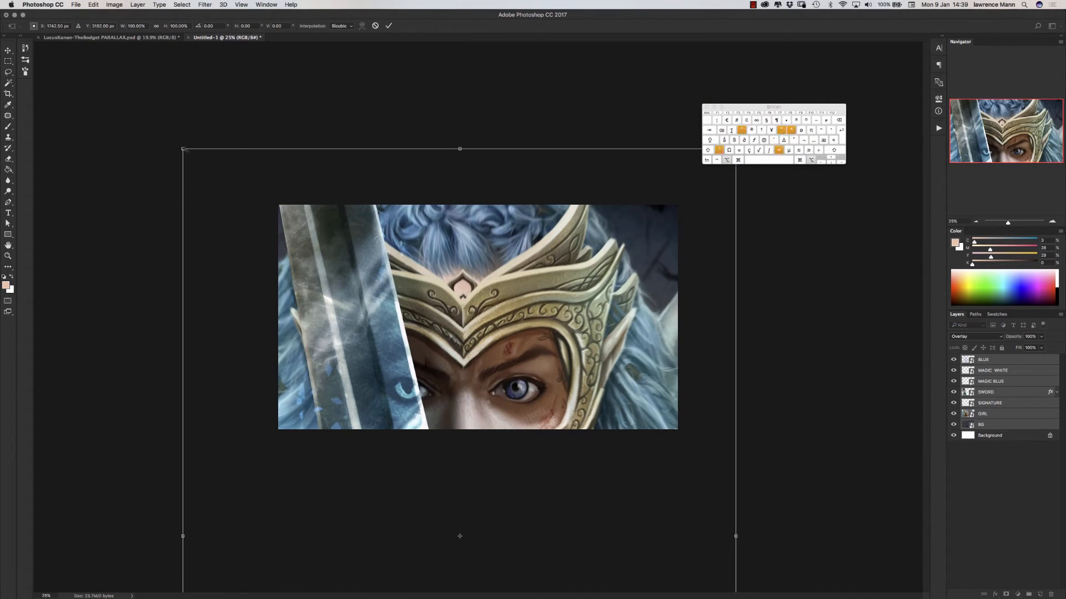
drag(184, 149, 255, 126)
mouse_move(304, 290)
mouse_down()
mouse_move(286, 289)
mouse_move(297, 294)
mouse_up()
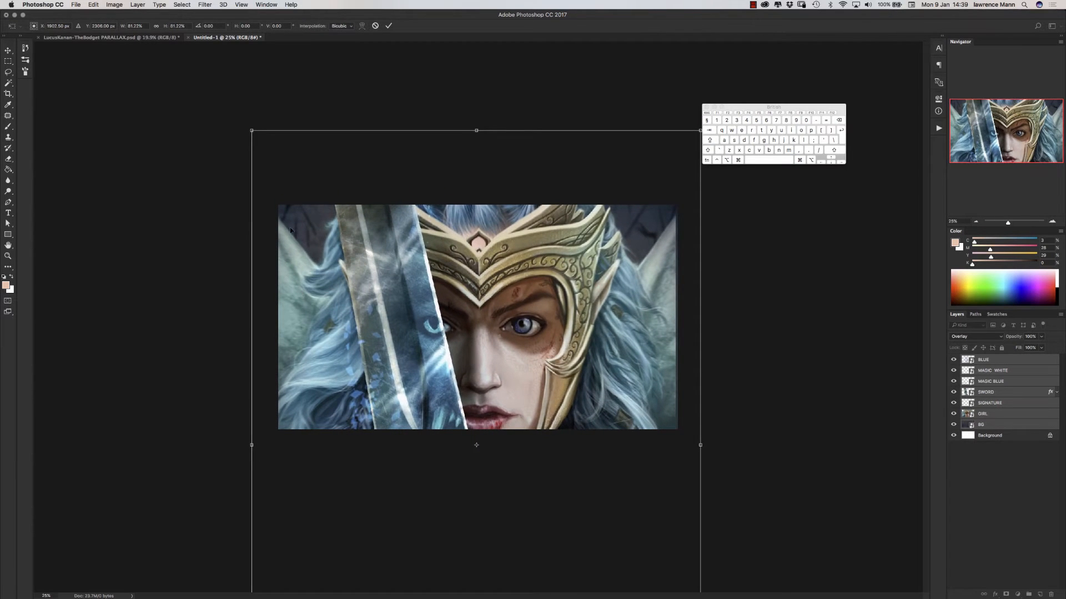
mouse_move(252, 131)
mouse_down()
mouse_move(257, 138)
mouse_move(248, 124)
mouse_up()
drag(293, 294, 288, 237)
drag(288, 237, 291, 250)
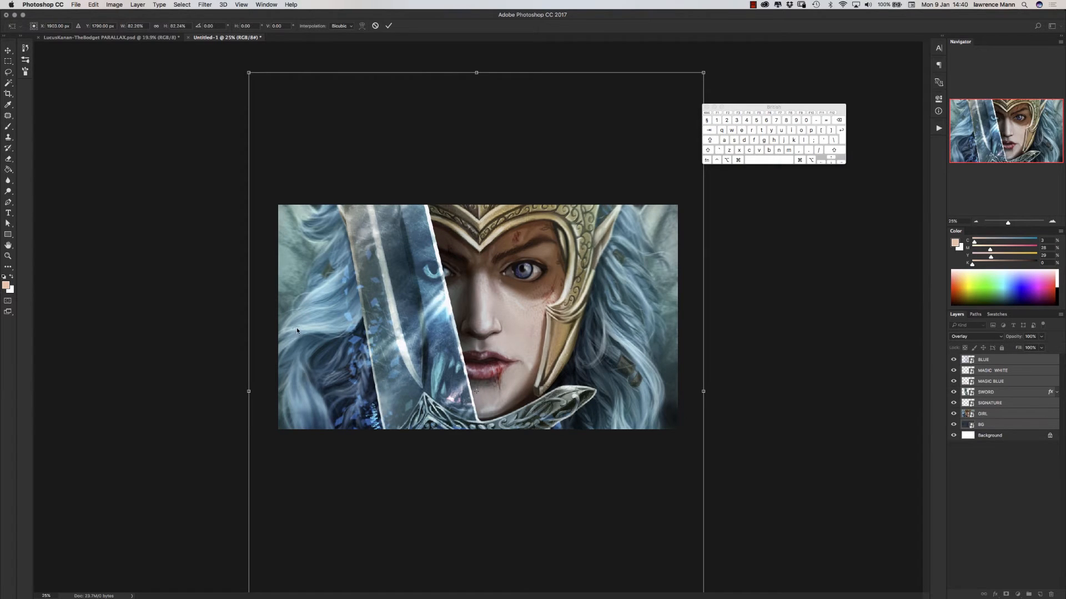
key(Return)
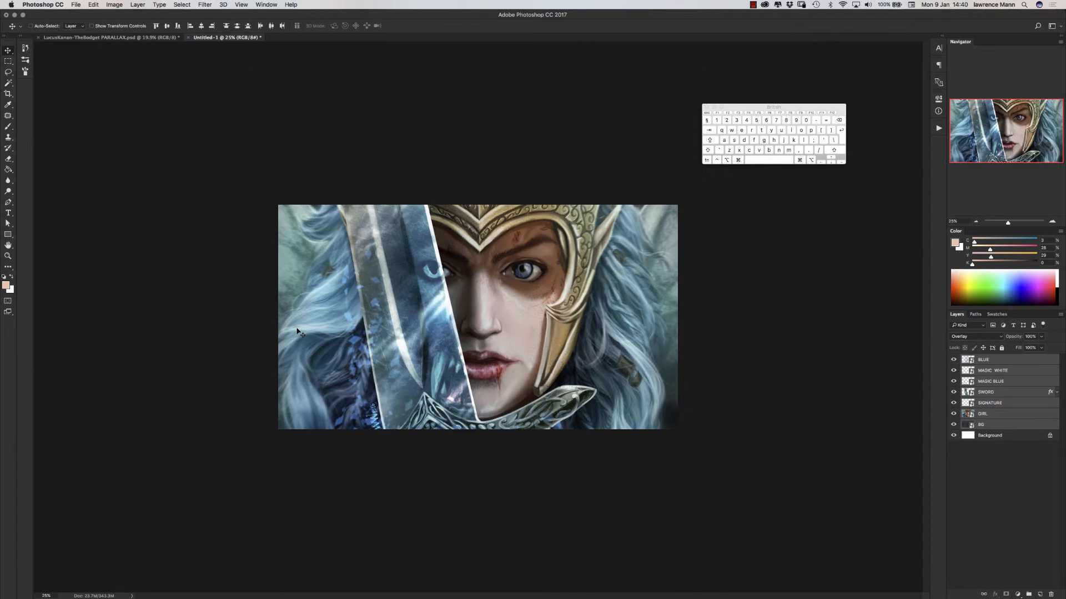
drag(314, 261, 317, 276)
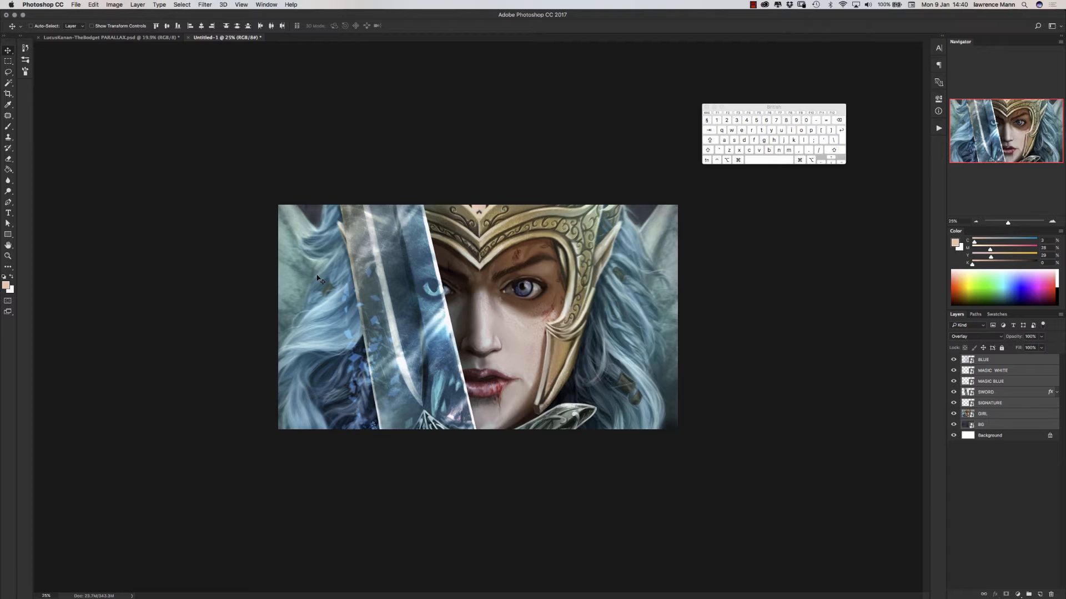
Step: Add a new layer above BLUE and select full-width rectangular bands across the top and bottom of the canvas
click(991, 366)
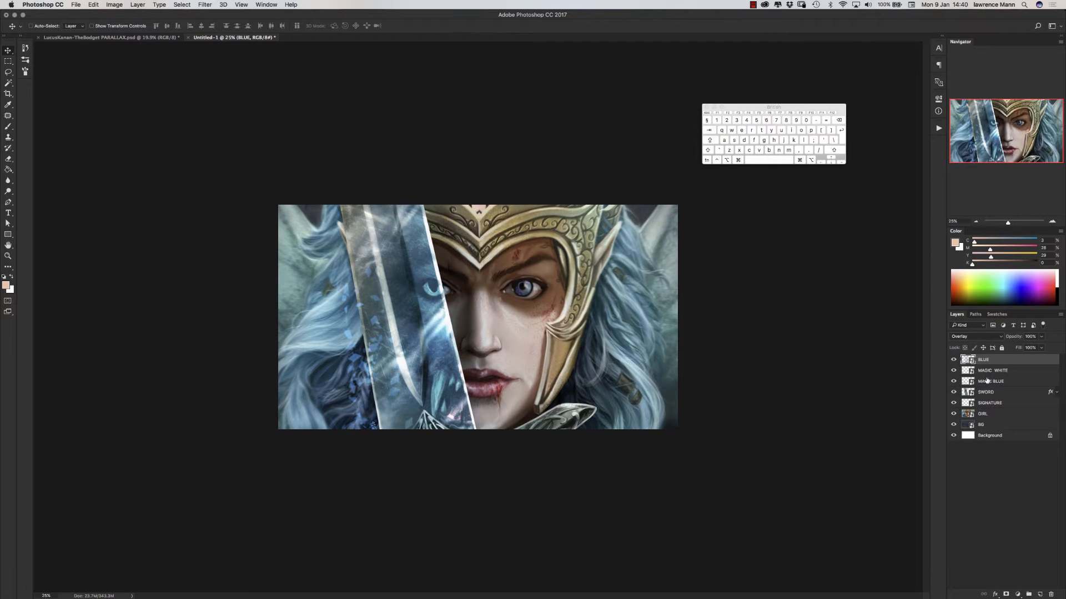
click(1039, 594)
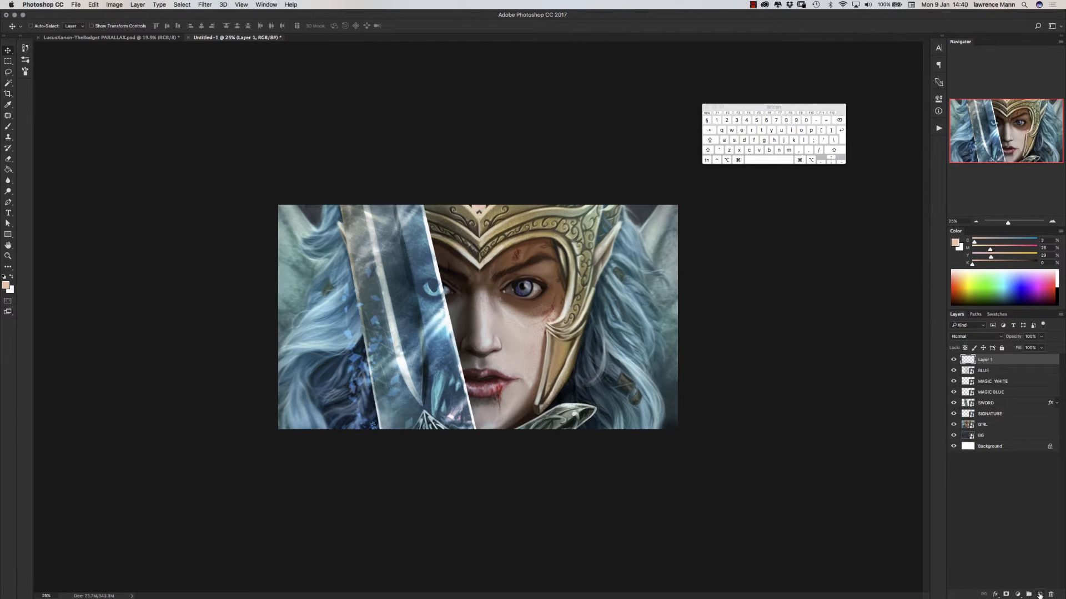
key(m)
drag(249, 186, 737, 249)
drag(744, 463, 192, 379)
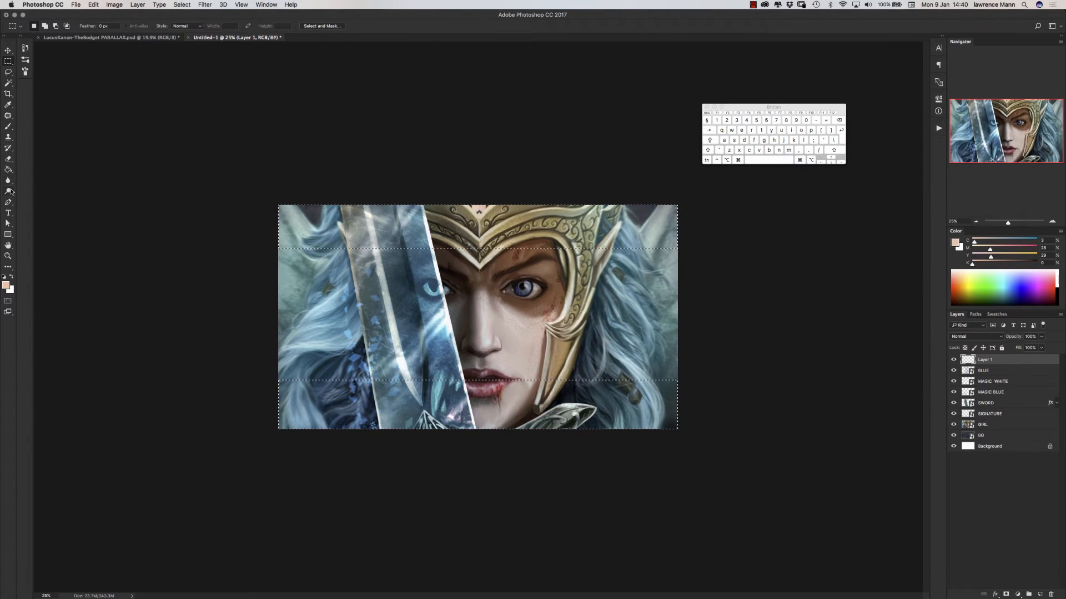
Step: Fill the two selected bands with black using the Paint Bucket and clear the selection
click(9, 160)
click(9, 170)
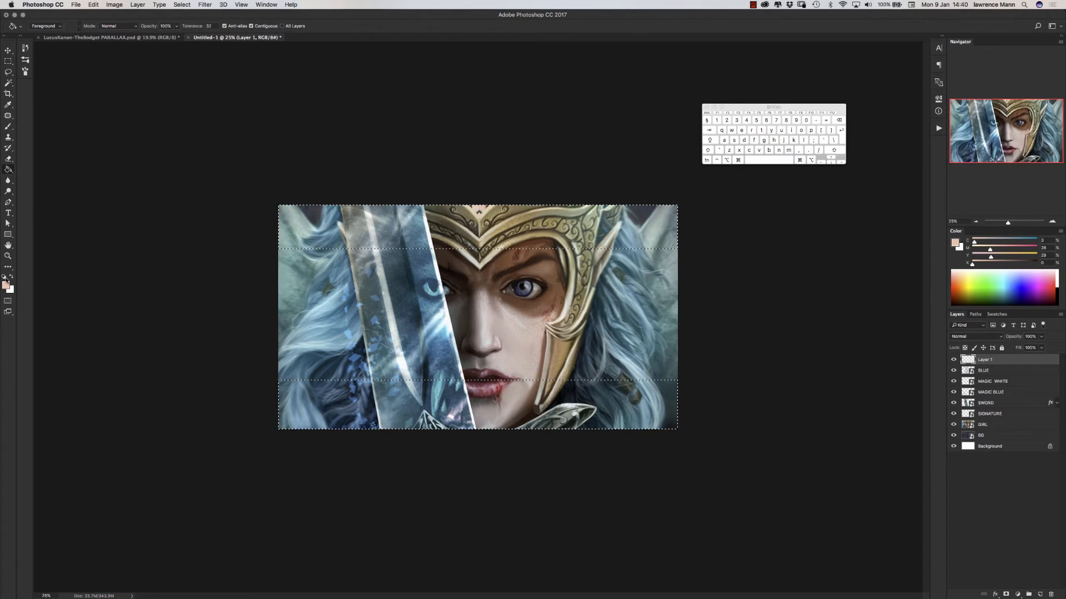
key(d)
click(317, 221)
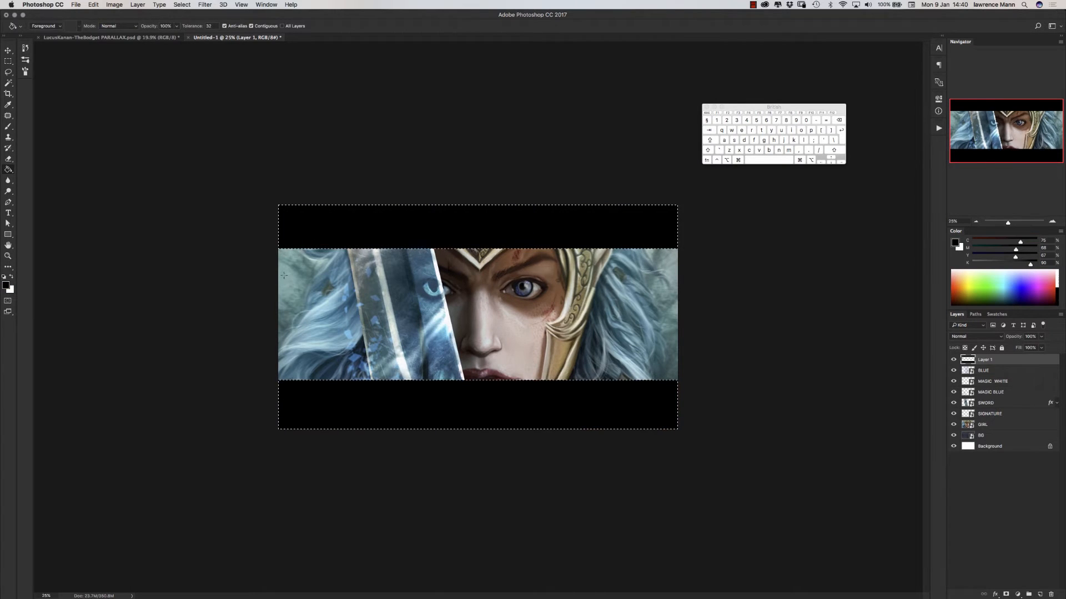
click(8, 61)
click(213, 238)
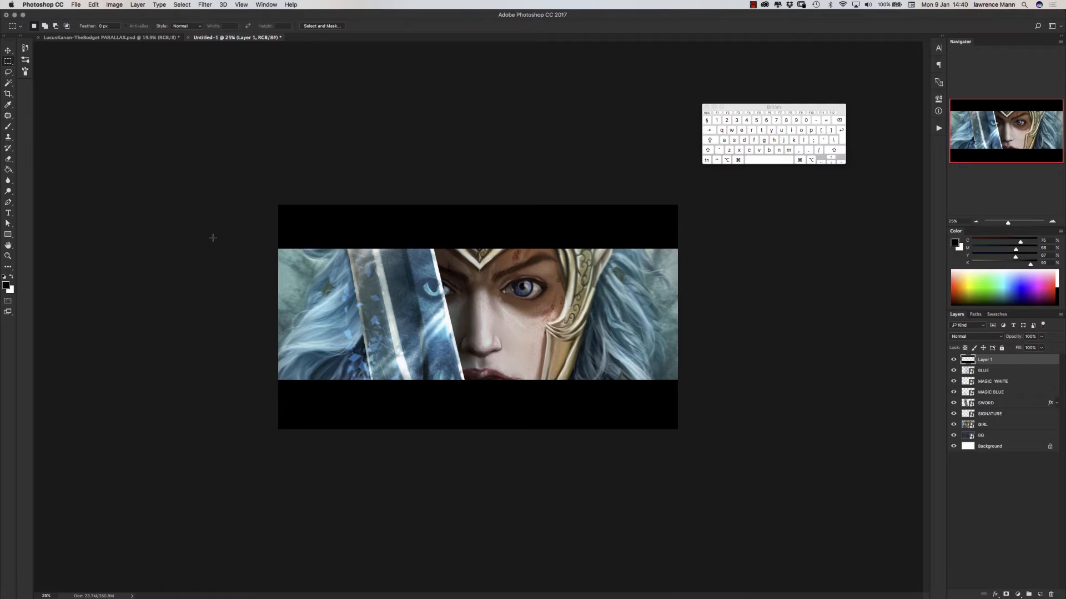
Step: Change the area surrounding the canvas to a lighter gray
right_click(194, 253)
click(190, 253)
right_click(193, 253)
click(199, 280)
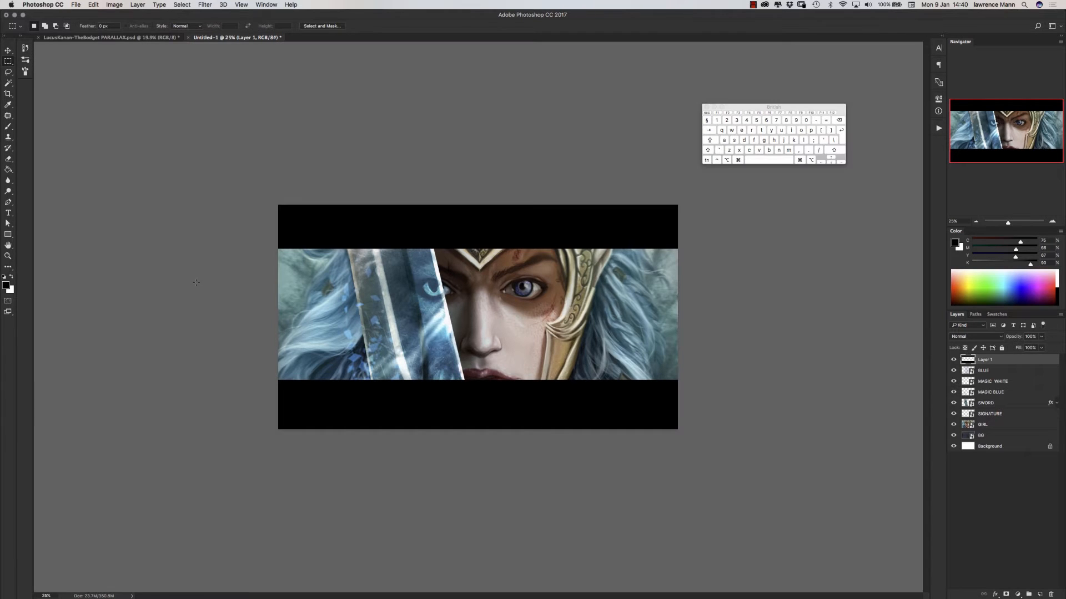
Step: Select the layers BLUE through BG and move them down until the helmet and hair show between the black bars
click(982, 373)
shift+click(983, 440)
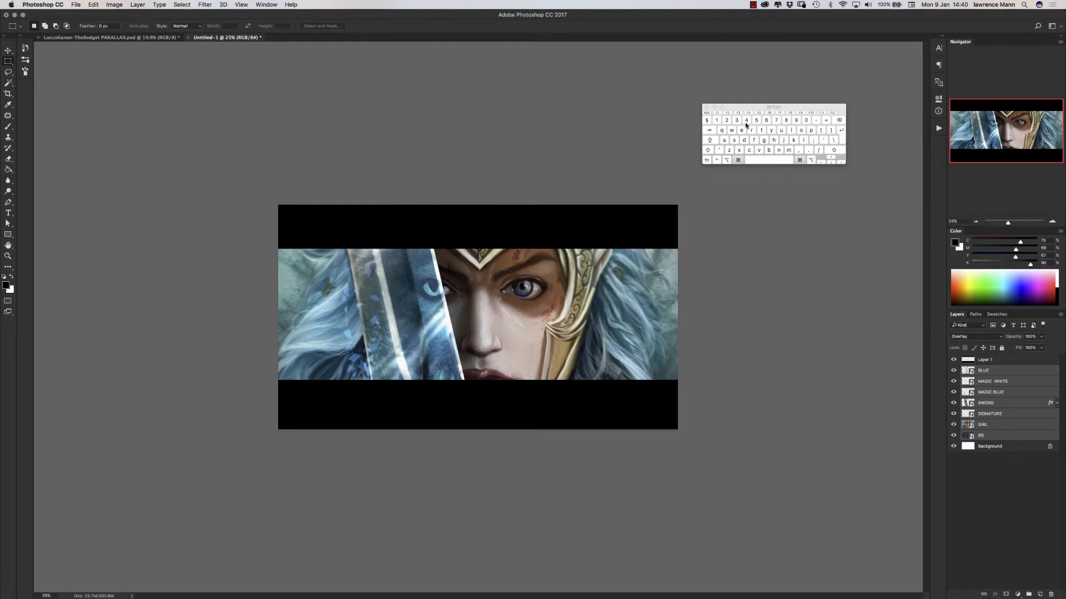
click(762, 131)
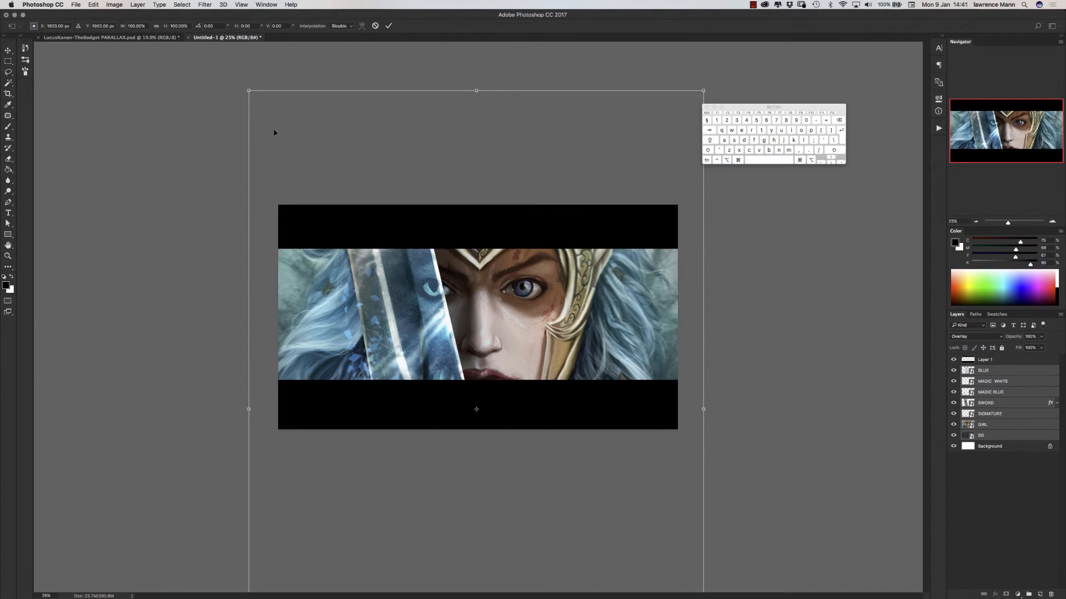
key(Escape)
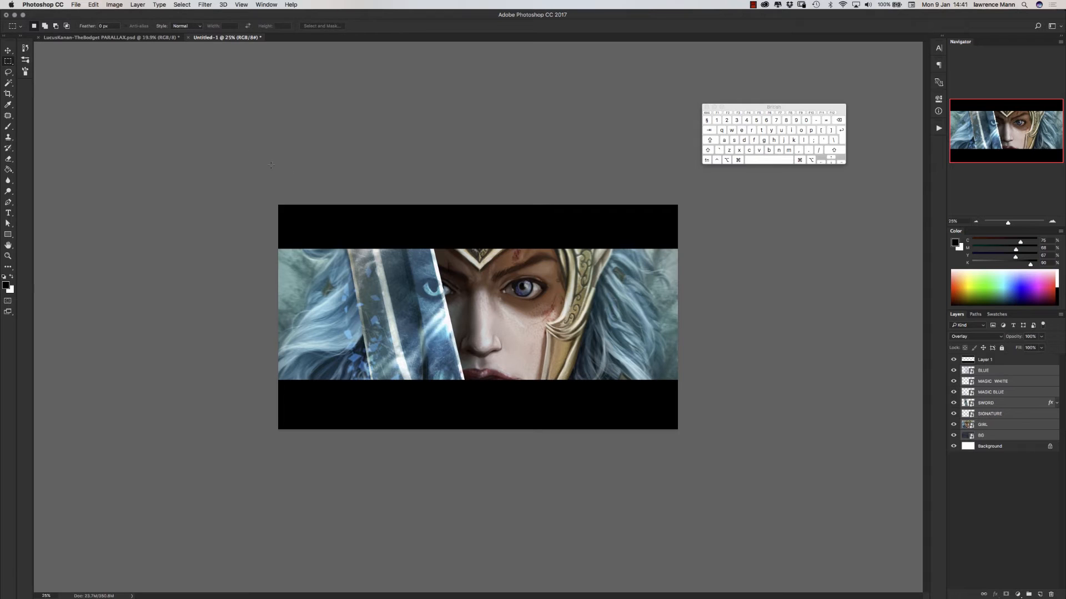
click(8, 51)
drag(309, 277, 318, 389)
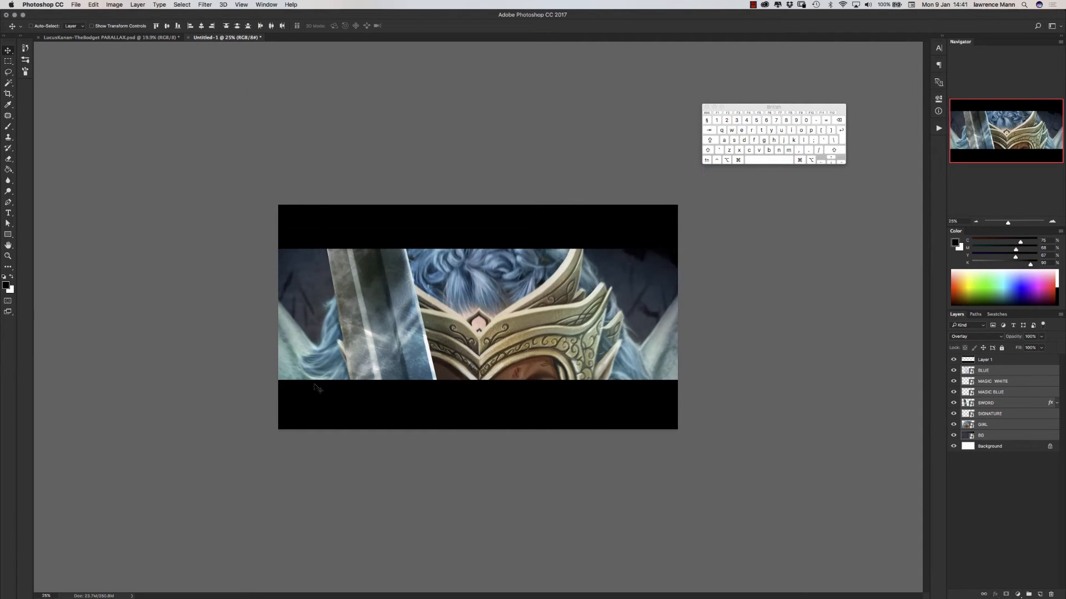
Step: Shrink the BG layer slightly, and move the BLUE through BG layers up to frame the girl's face between the black bars
click(988, 436)
key(super+t)
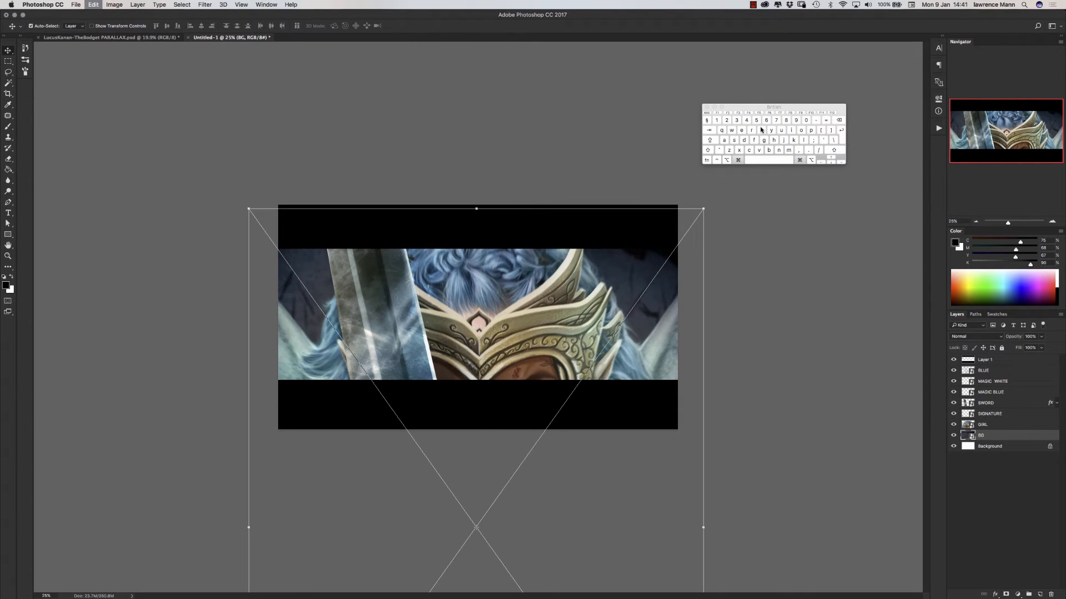
drag(249, 209, 276, 244)
key(Return)
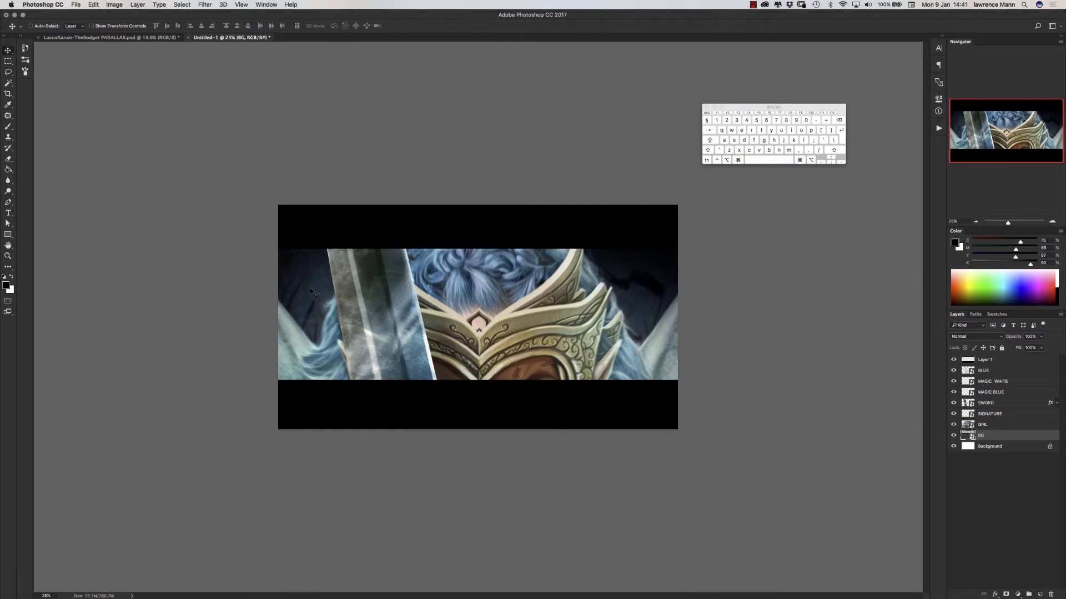
shift+click(988, 375)
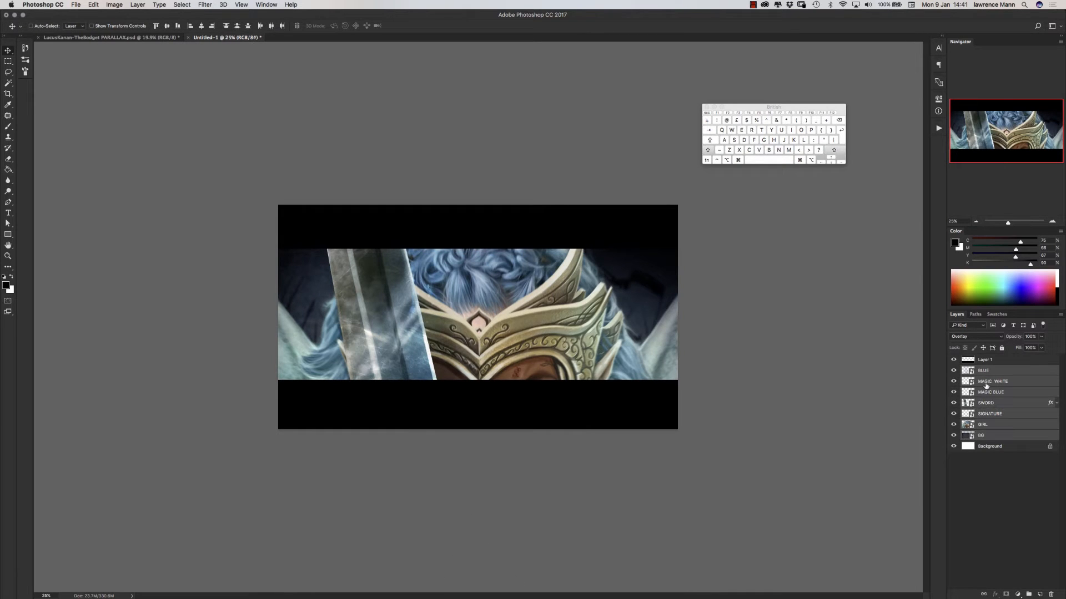
drag(351, 338, 346, 215)
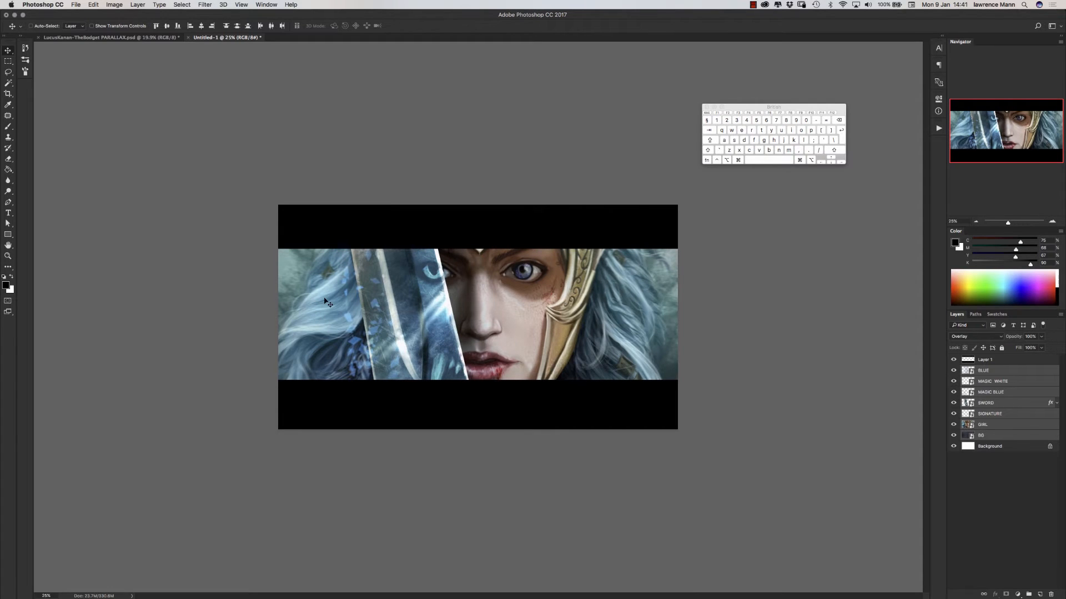
Step: Enlarge the black bars on Layer 1 proportionally from the center to about 112%
click(983, 362)
key(super+t)
drag(279, 205, 262, 174)
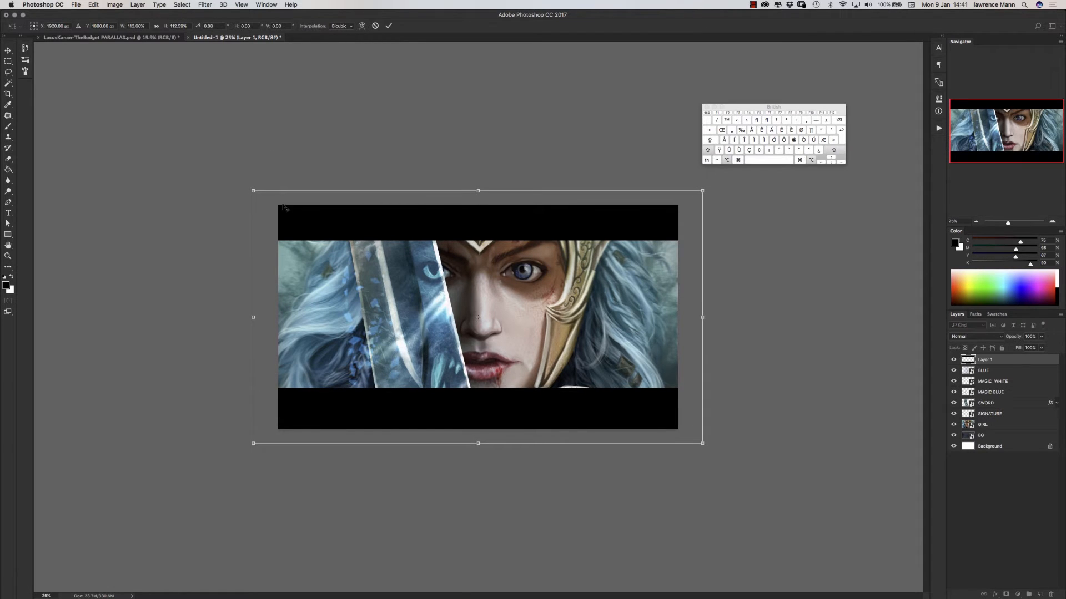
key(Return)
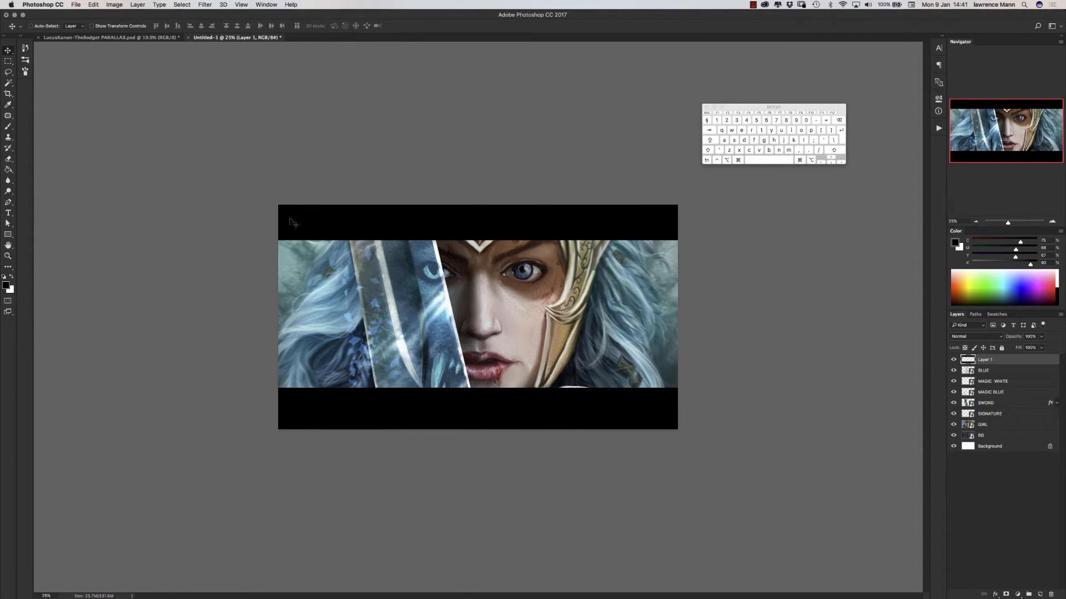
Step: Convert Layer 1 with the black bars to a smart object
right_click(988, 359)
key(Escape)
right_click(985, 361)
click(889, 347)
key(super+t)
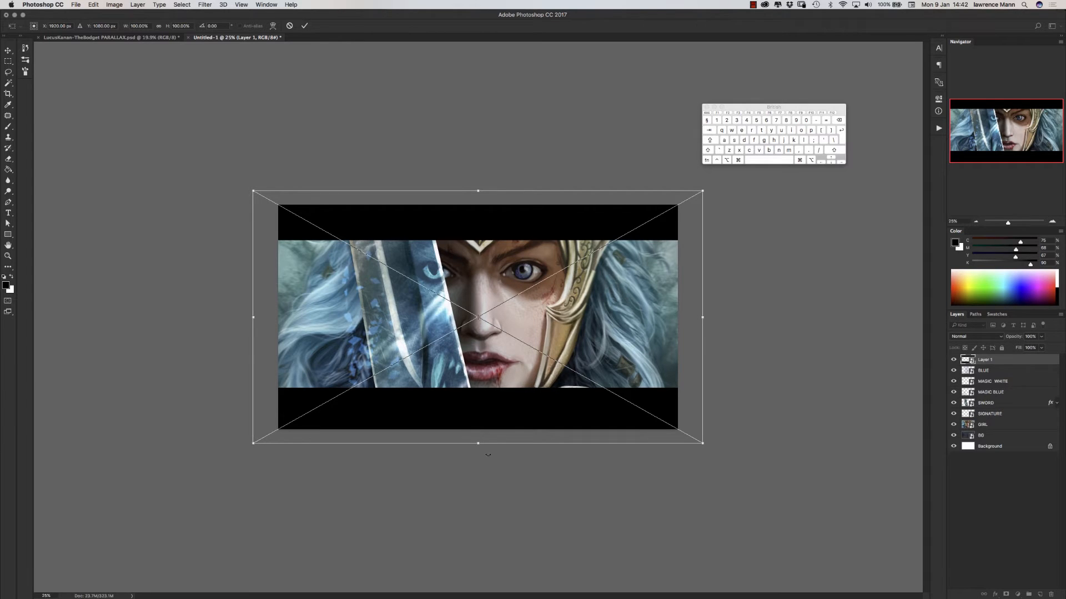
drag(478, 442, 488, 500)
click(704, 115)
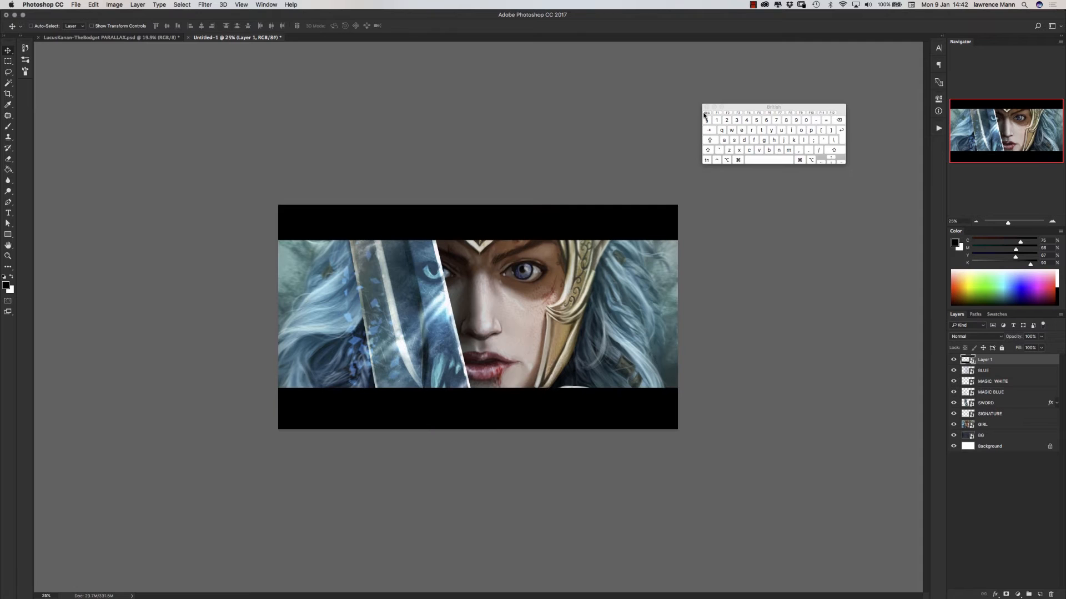
Step: Compare the artwork with and without the black bars, leaving Layer 1 visible, and select the BLUE layer
click(954, 360)
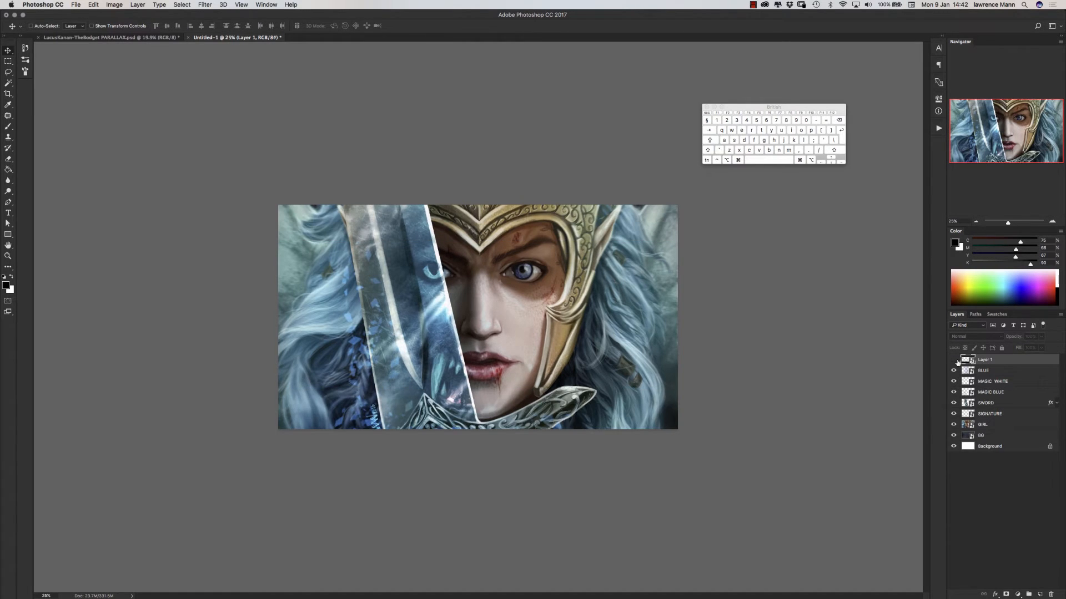
click(953, 359)
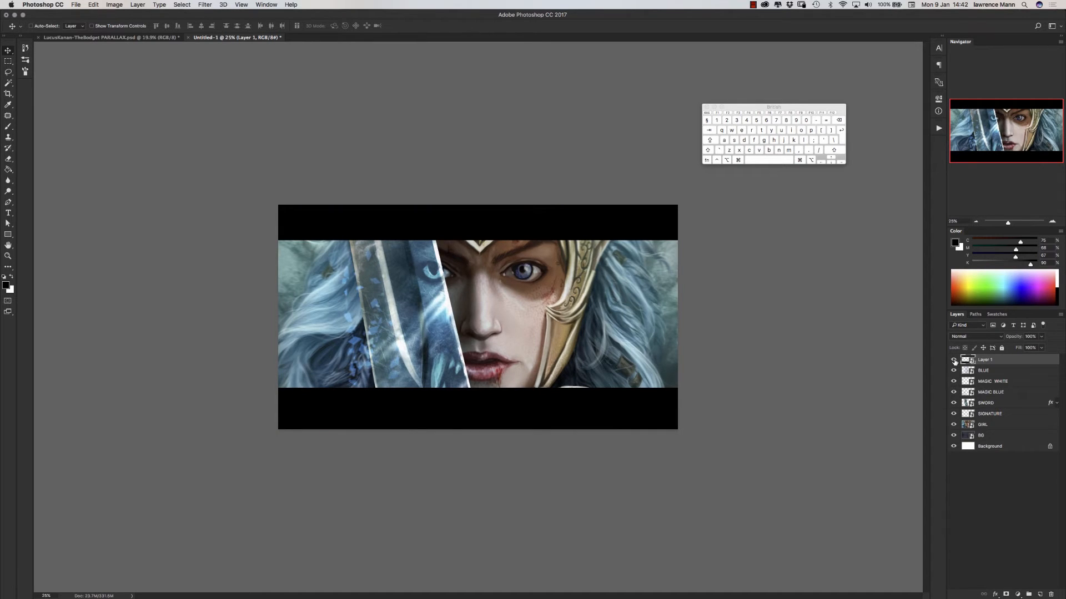
click(993, 372)
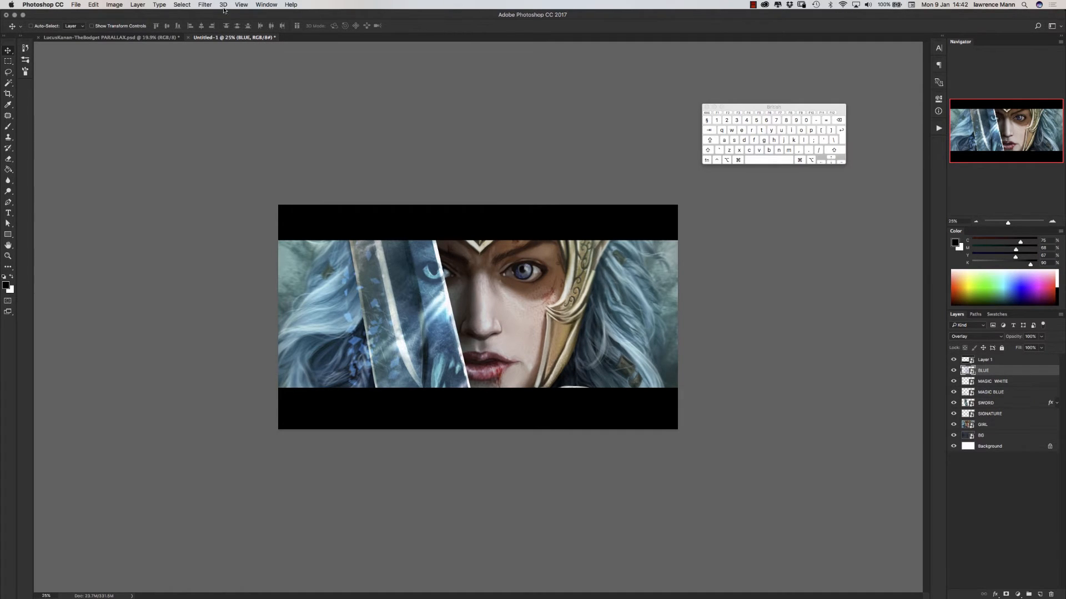
Step: Show the Timeline and examine the choice between Create Video Timeline and Create Frame Animation
click(260, 5)
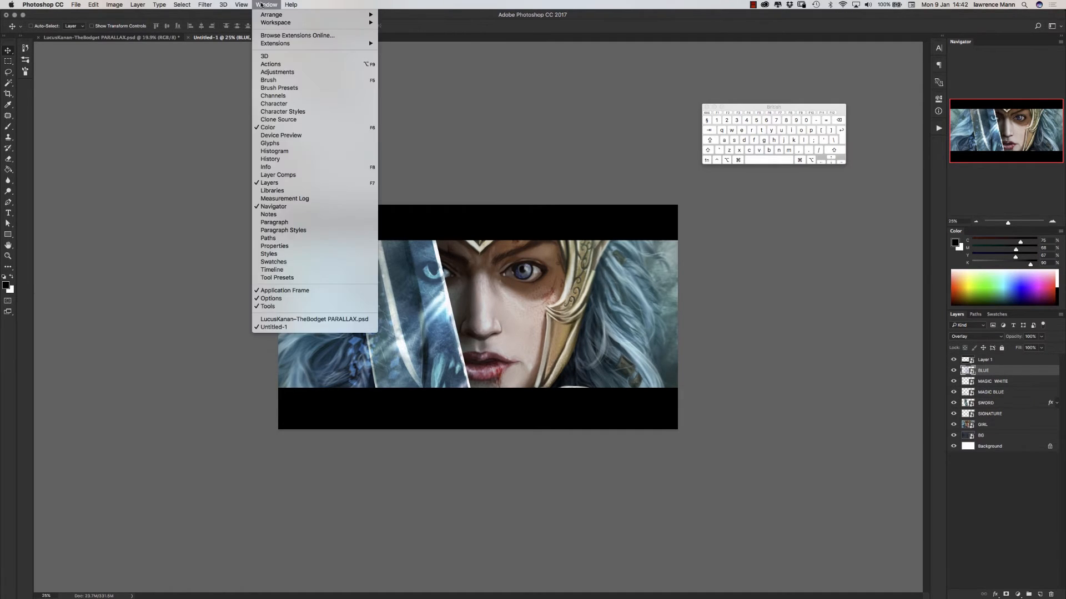
click(264, 270)
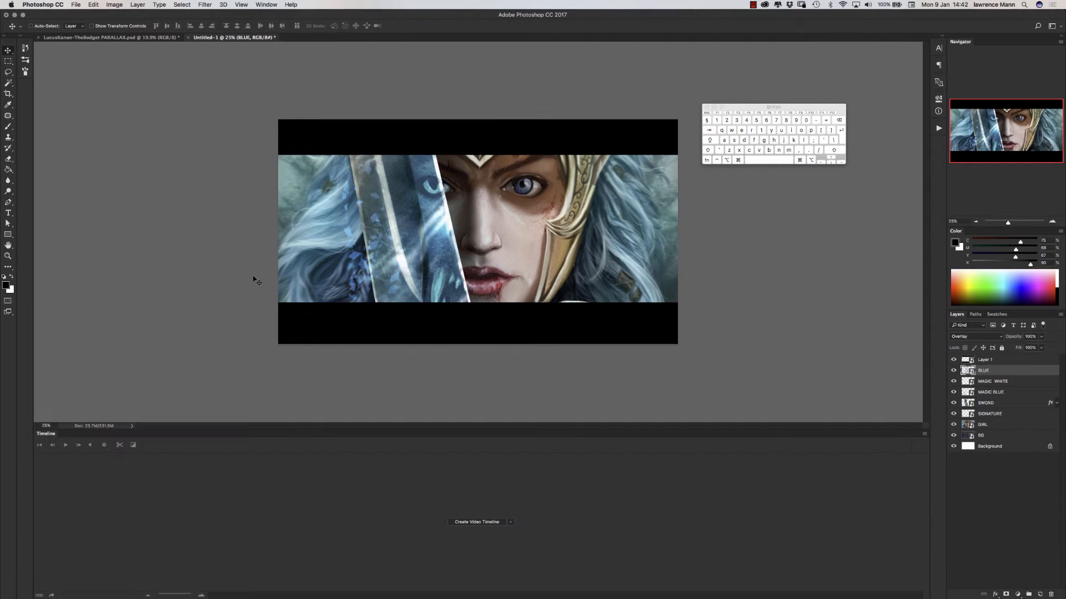
click(512, 526)
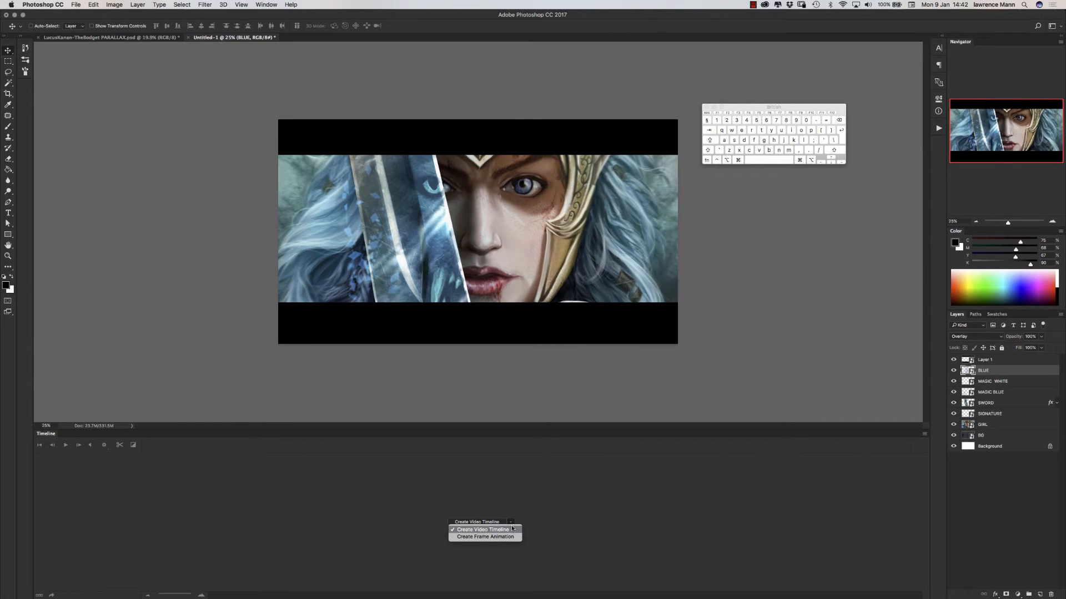
click(491, 476)
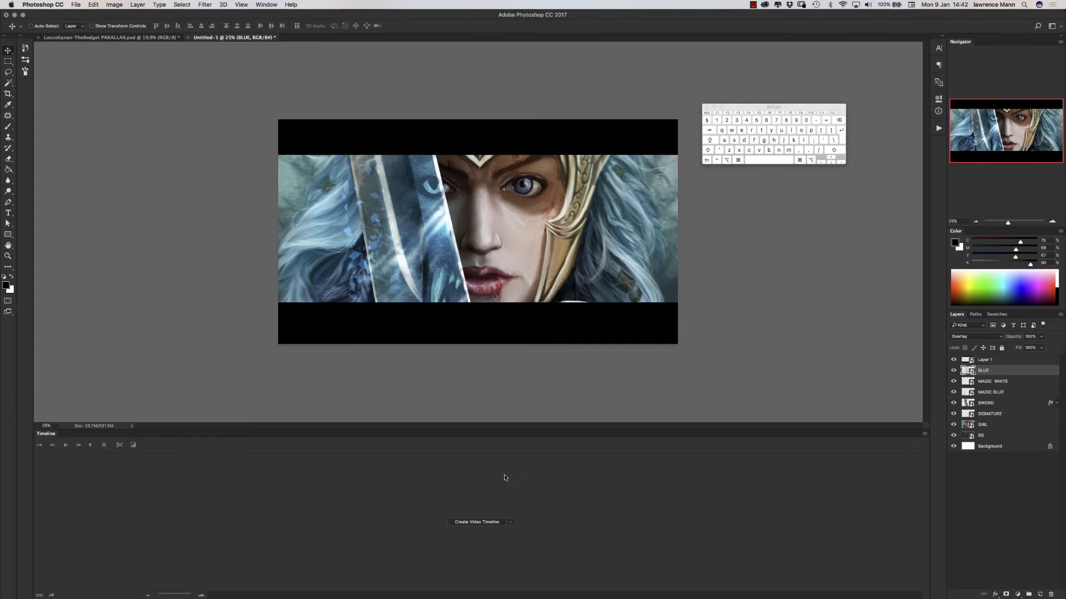
Step: Delete the white Background layer from beneath BG, leaving BG's layer style as it is
click(983, 361)
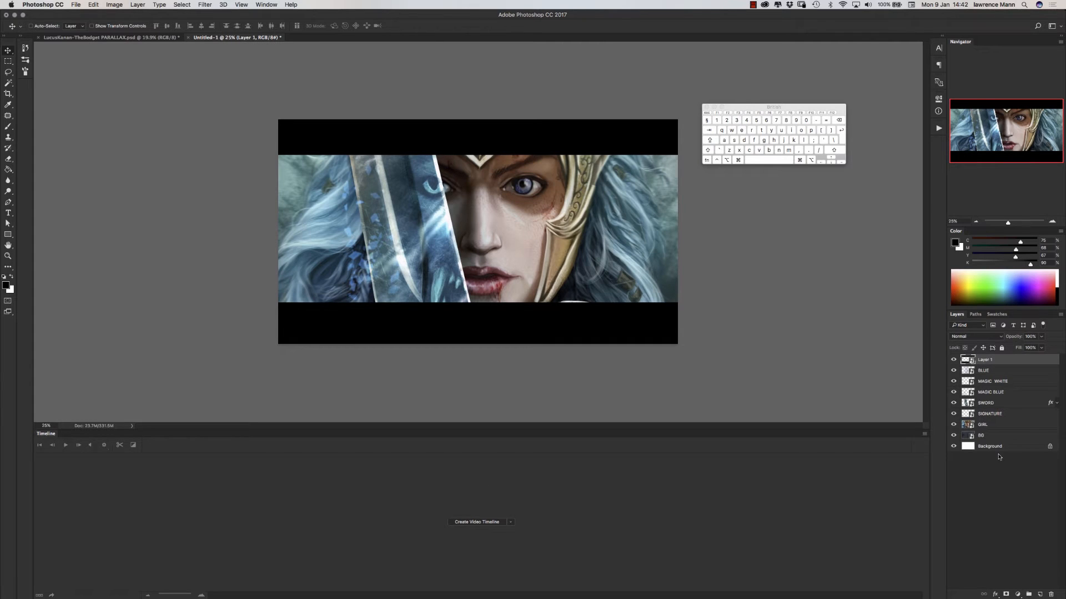
drag(1020, 447, 1051, 593)
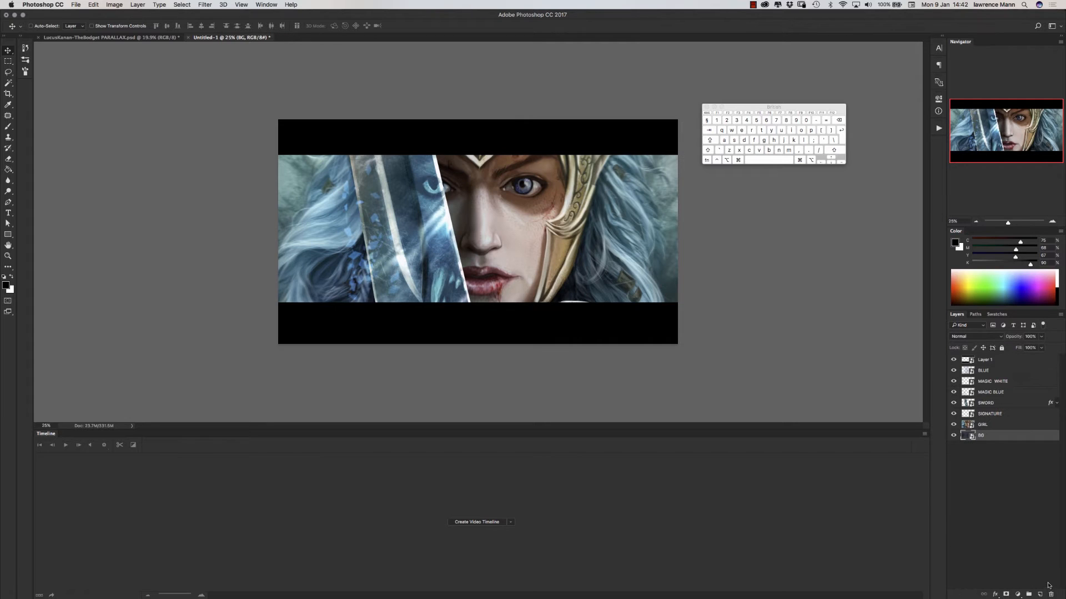
double_click(1004, 438)
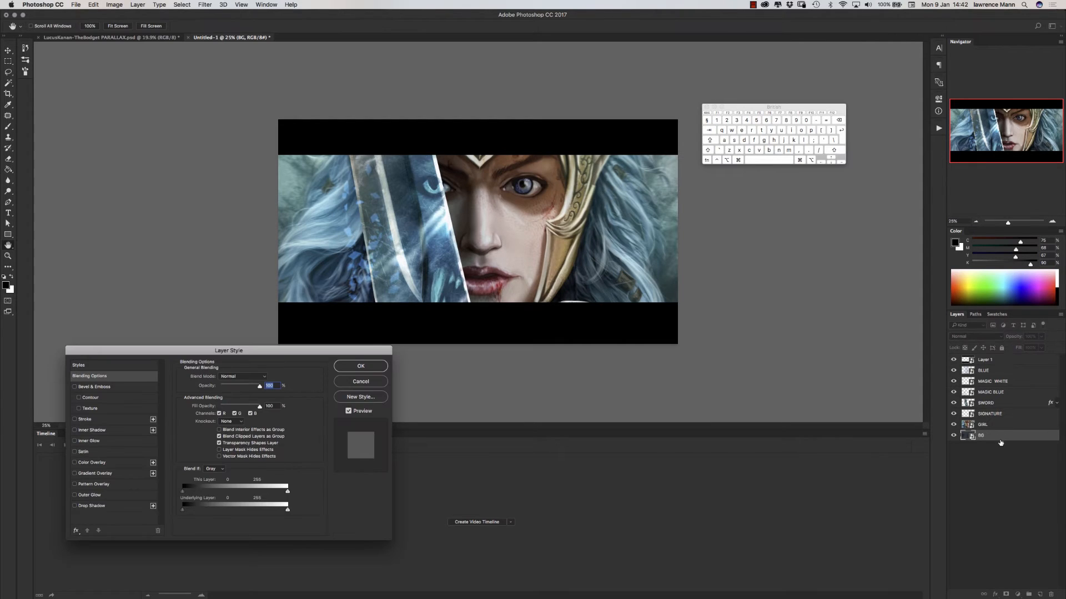
click(361, 382)
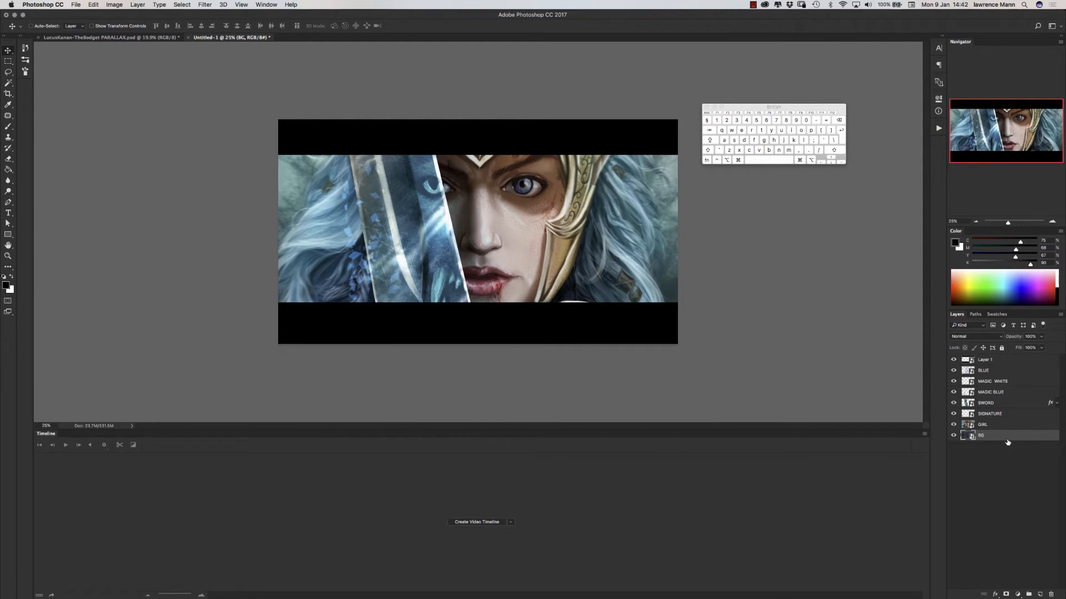
Step: Create a video timeline with all layers from Layer 1 to BG selected, and enlarge the timeline area to show every track
shift+click(1002, 361)
drag(1001, 362, 215, 476)
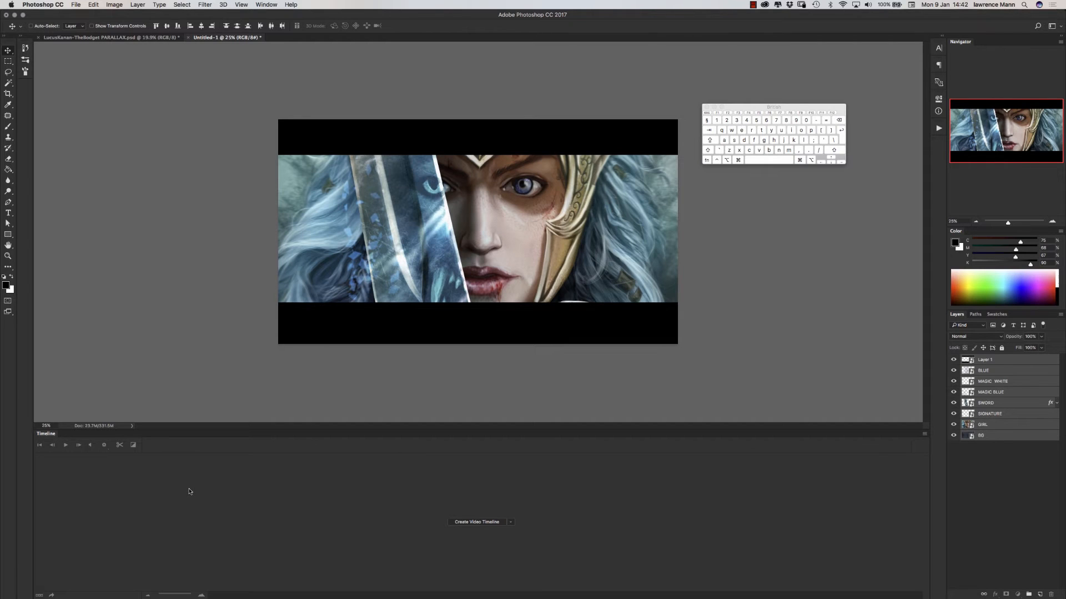
click(460, 525)
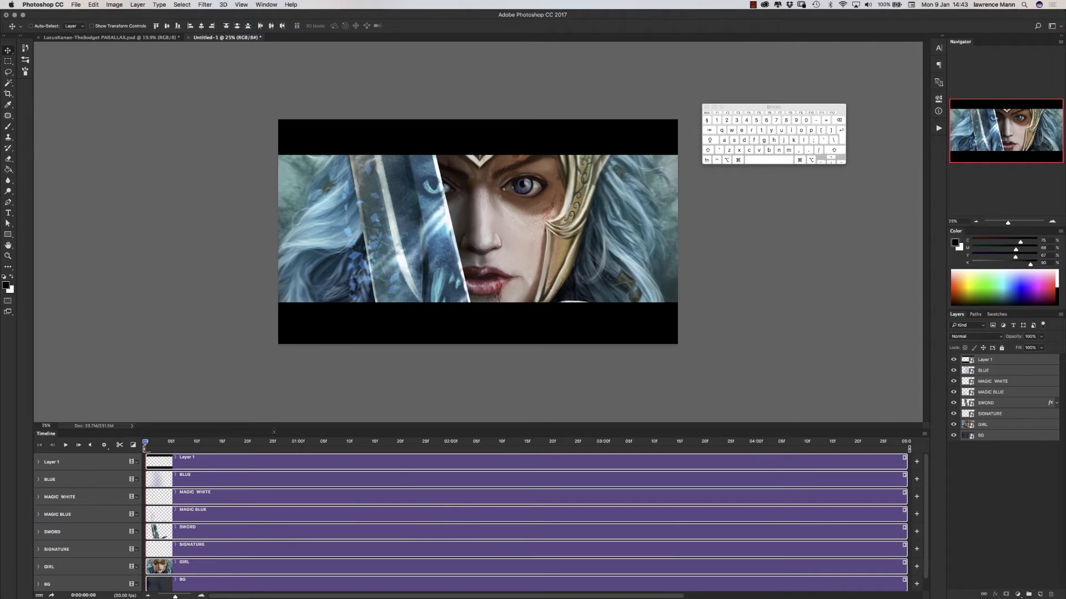
drag(272, 429, 259, 357)
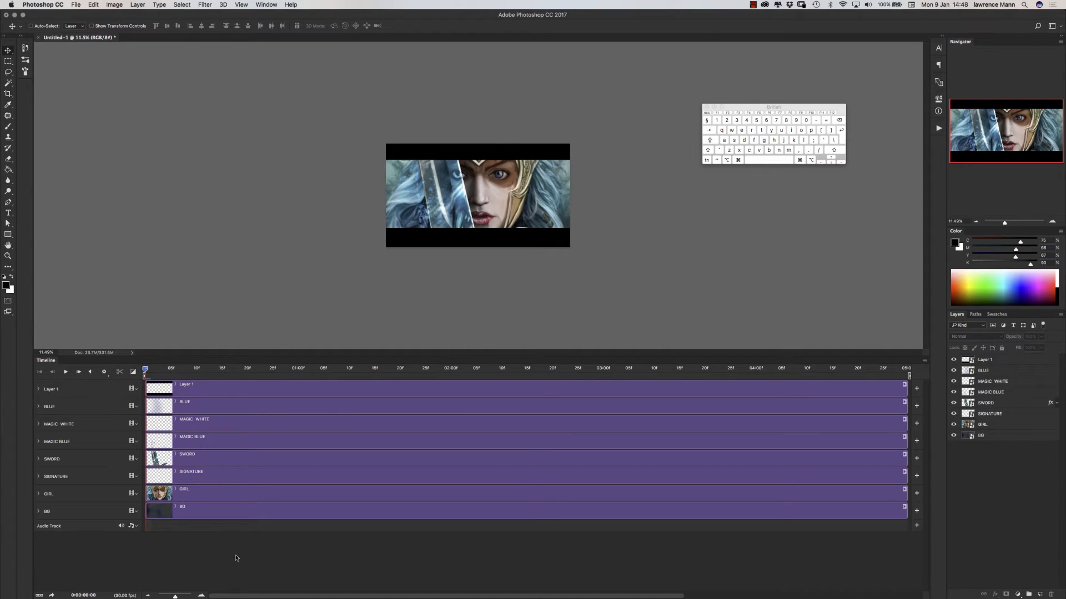
Step: Scale the artwork layers from BG to BLUE together to about 107%, leaving Layer 1 out, and recentre them over the canvas
click(201, 513)
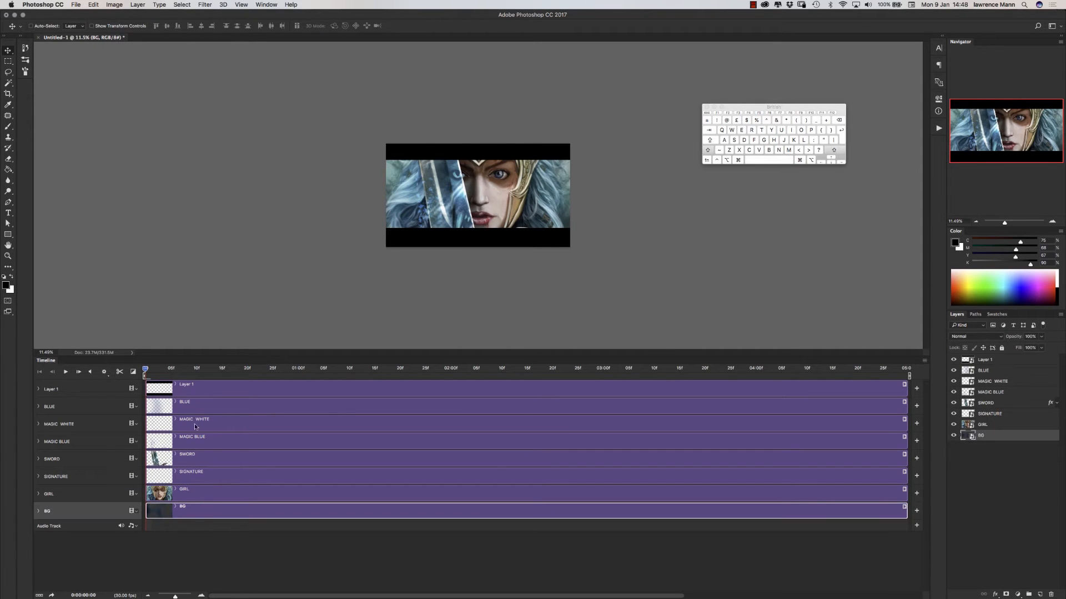
shift+click(200, 402)
key(super+t)
drag(381, 89, 376, 80)
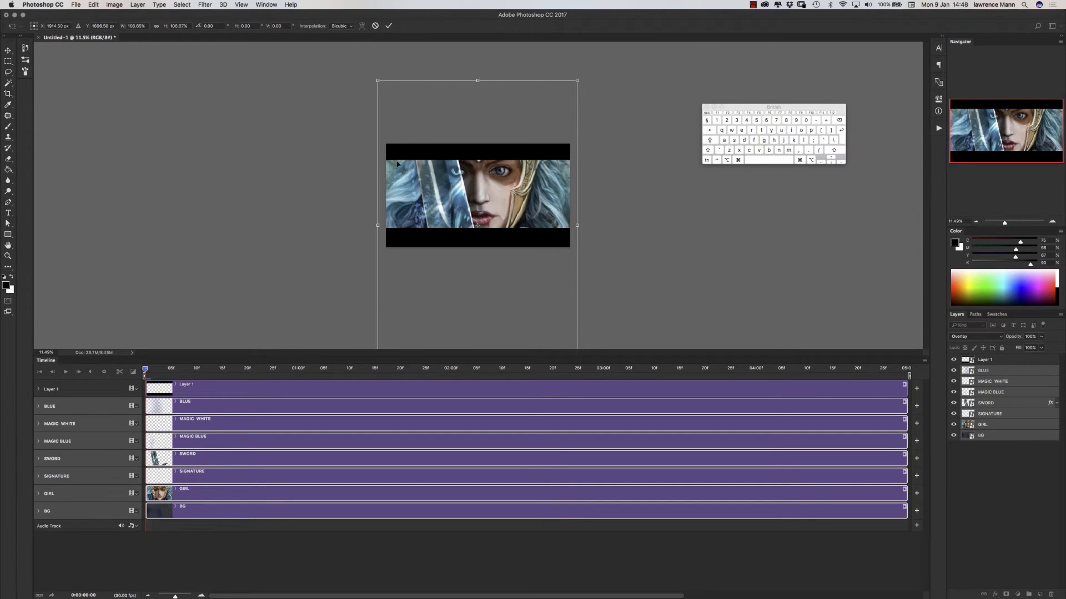
drag(402, 189, 401, 189)
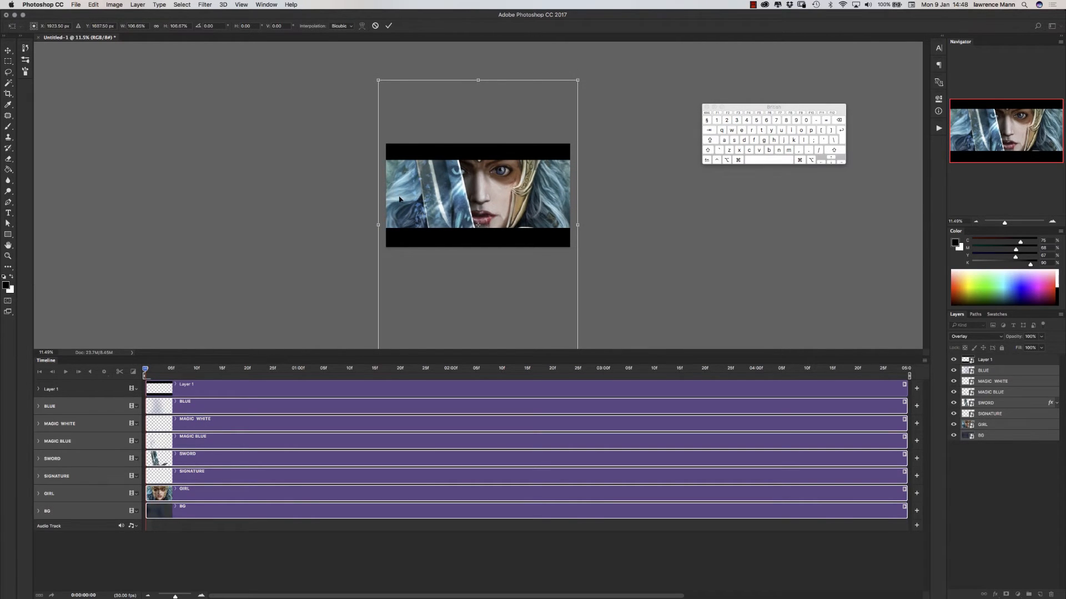
key(Return)
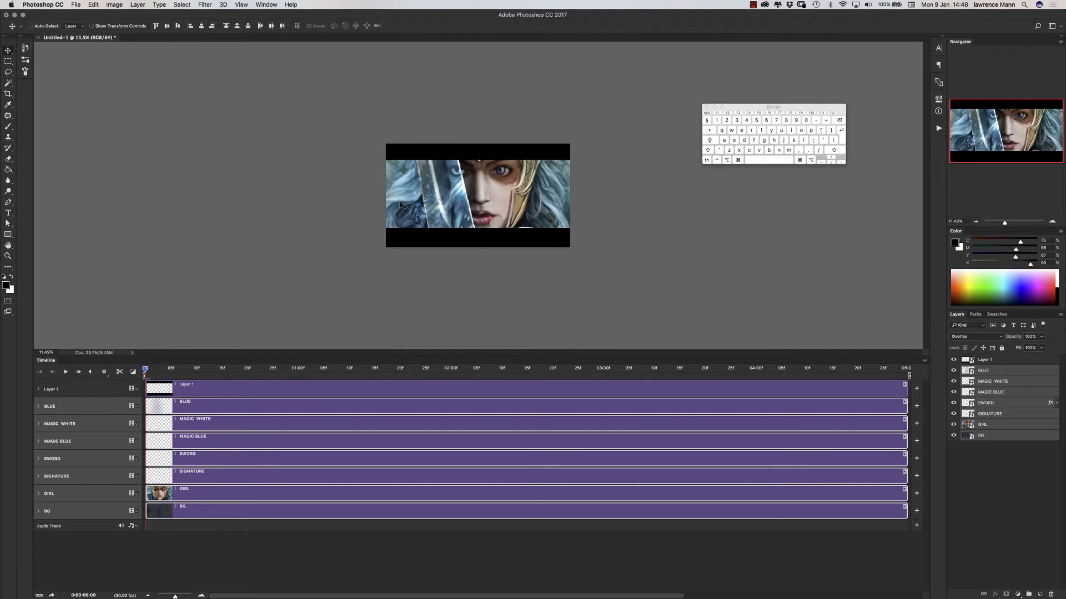
Step: Add Transform keyframes to the GIRL track at the first frame and at 0:00:04:29
click(217, 546)
click(202, 494)
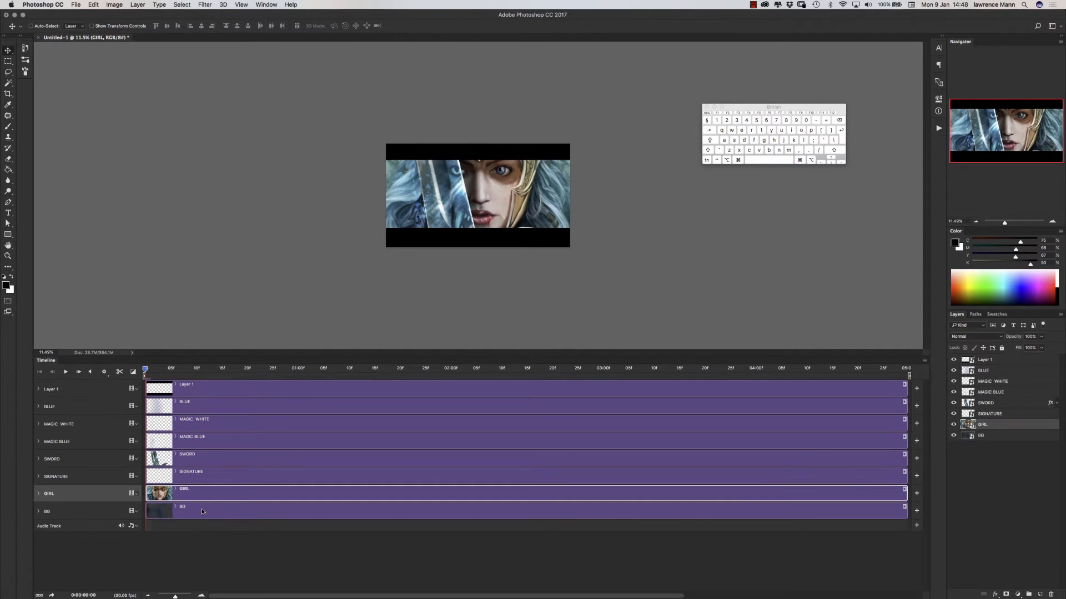
click(39, 494)
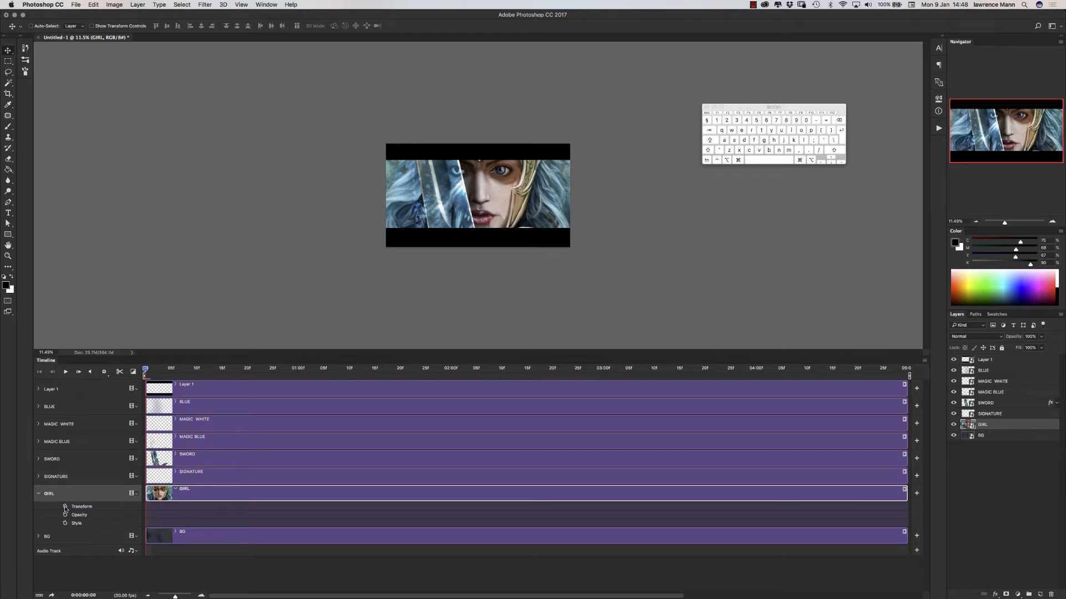
click(65, 507)
click(902, 369)
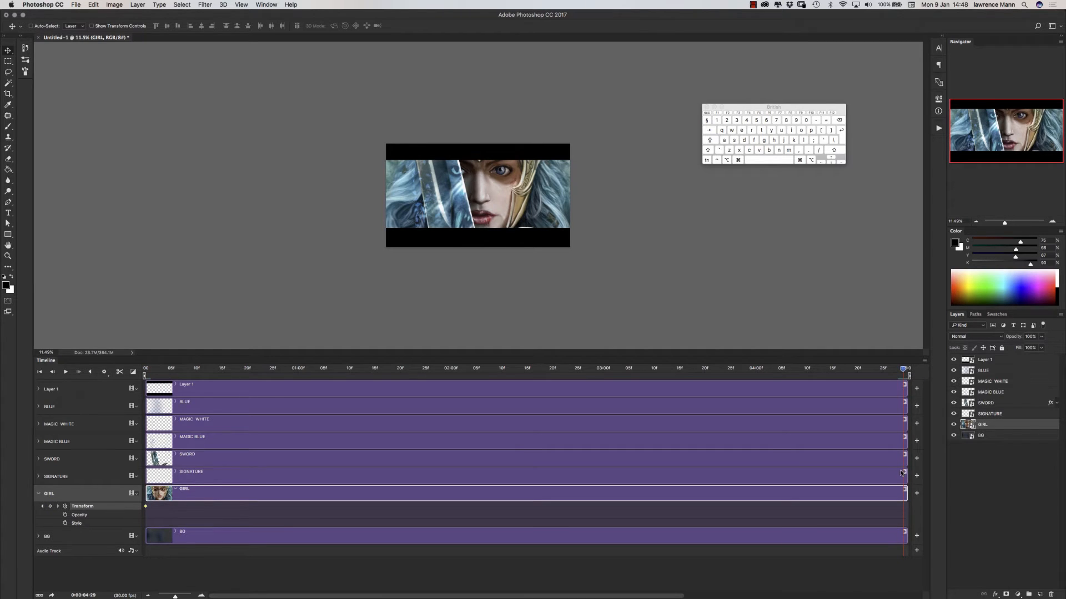
click(50, 507)
Step: Shift the GIRL layer slightly to the right at the 0:00:04:29 keyframe
key(shift+t)
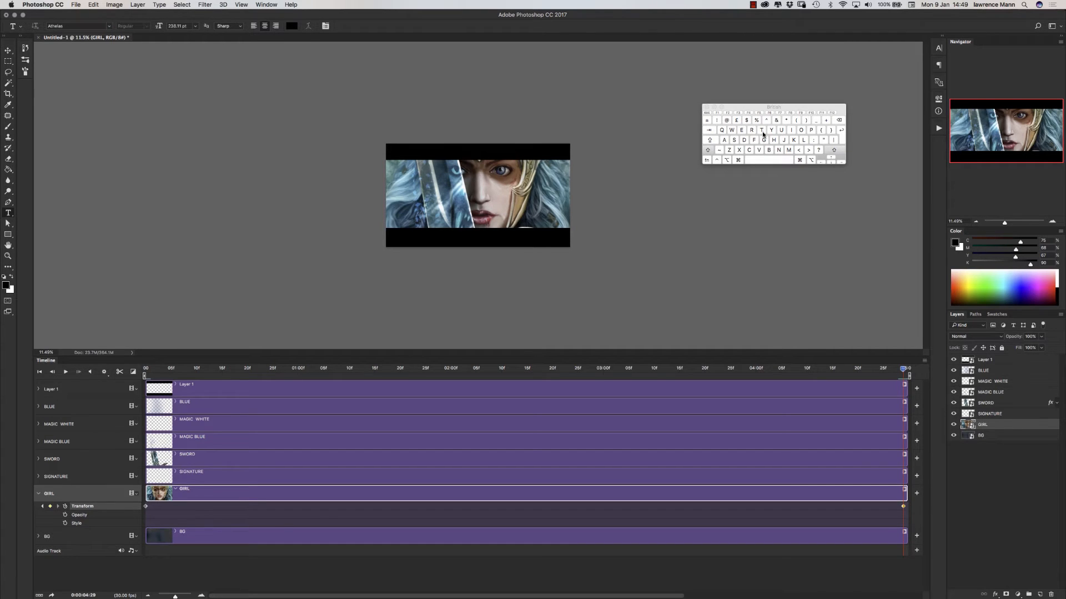
key(shift)
key(super+t)
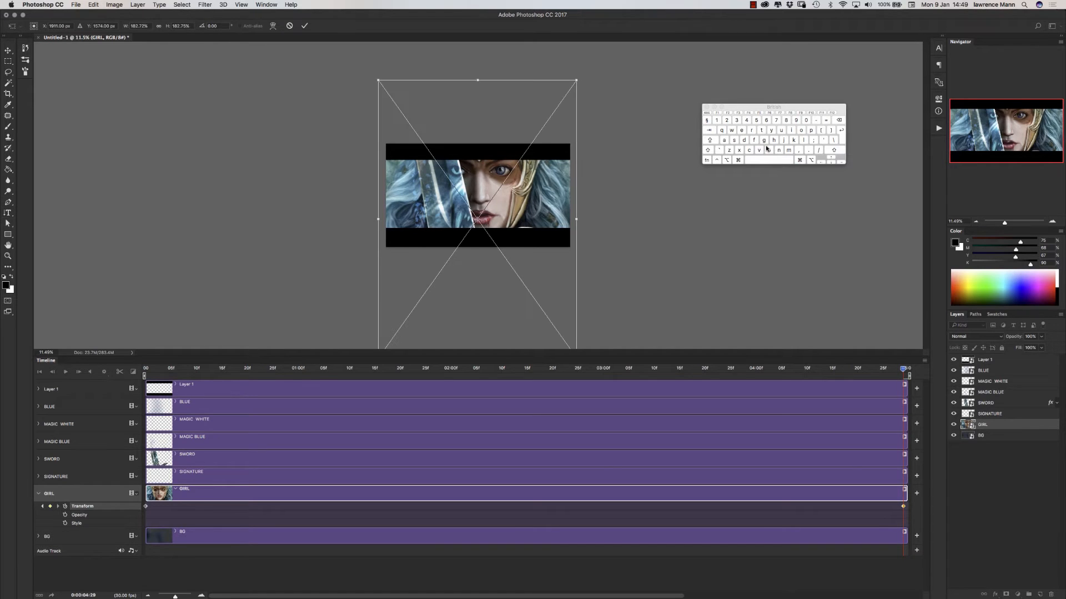
drag(392, 186, 400, 188)
key(Return)
key(t)
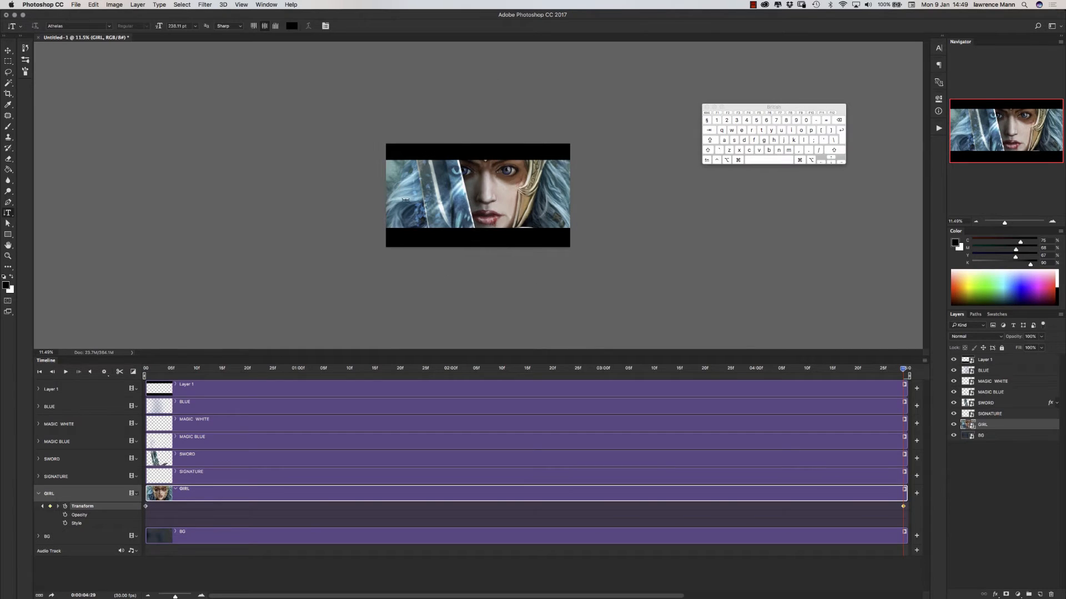
Step: Shift the GIRL layer slightly to the left at the first-frame keyframe
click(147, 369)
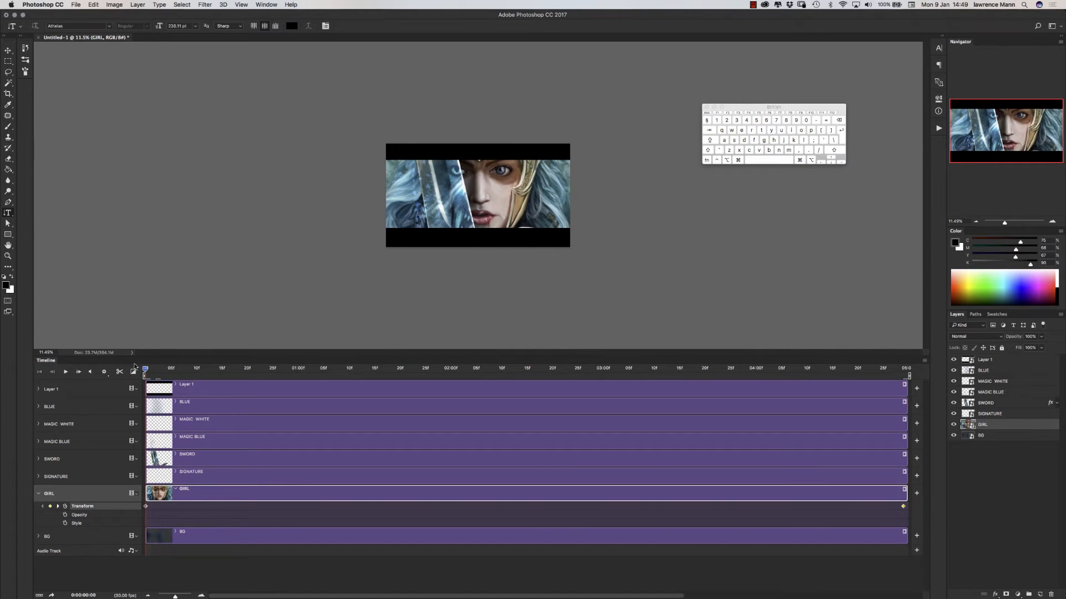
key(super+t)
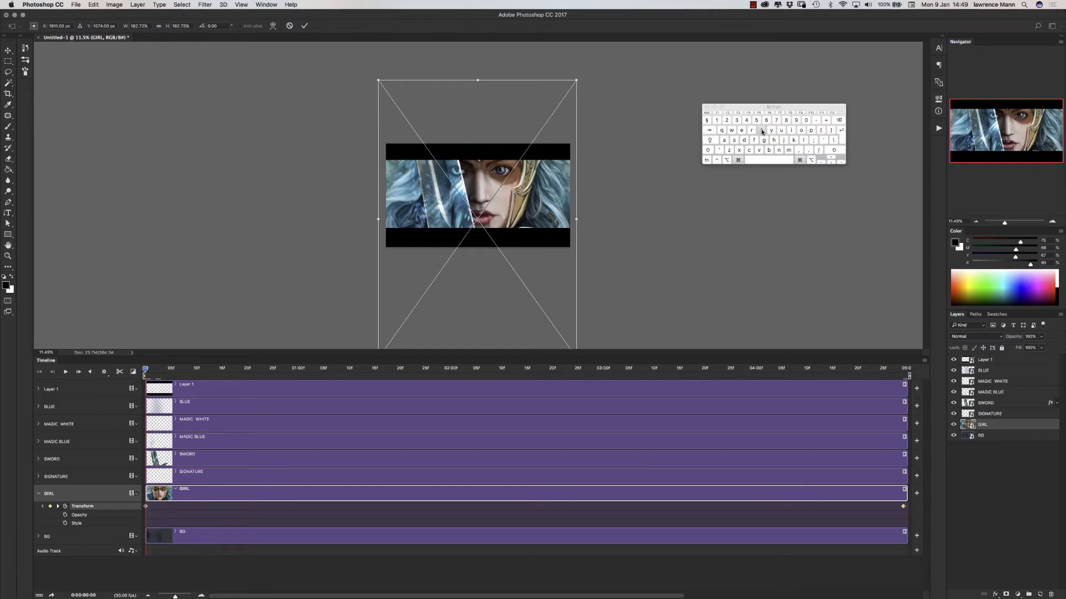
drag(397, 188, 392, 187)
key(Return)
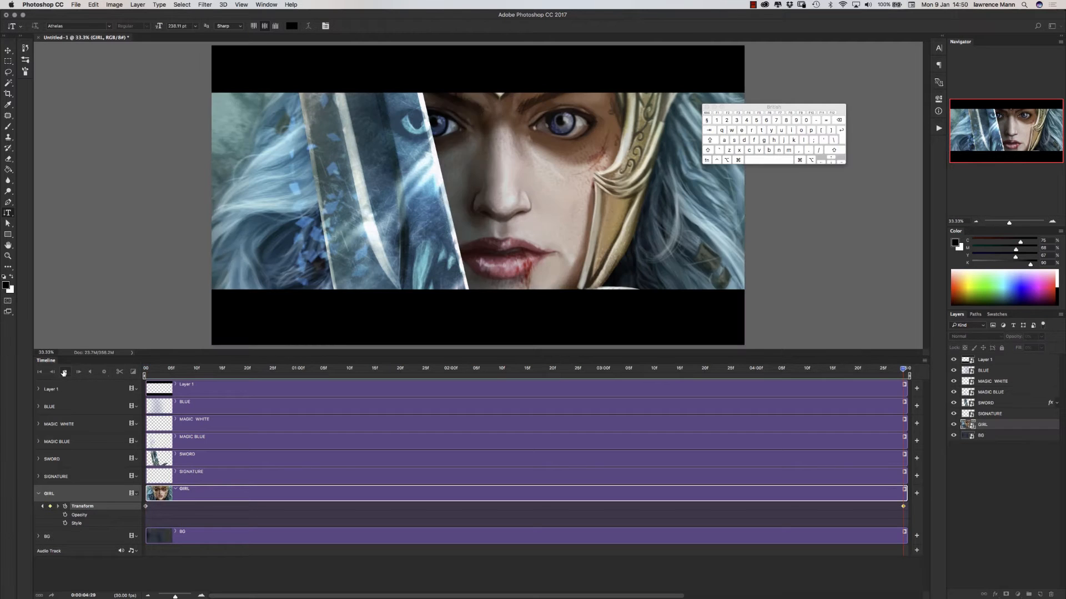
Step: Preview the GIRL motion, move the layer slightly back to the left at the 0:00:04:29 keyframe, and collapse its track
click(65, 373)
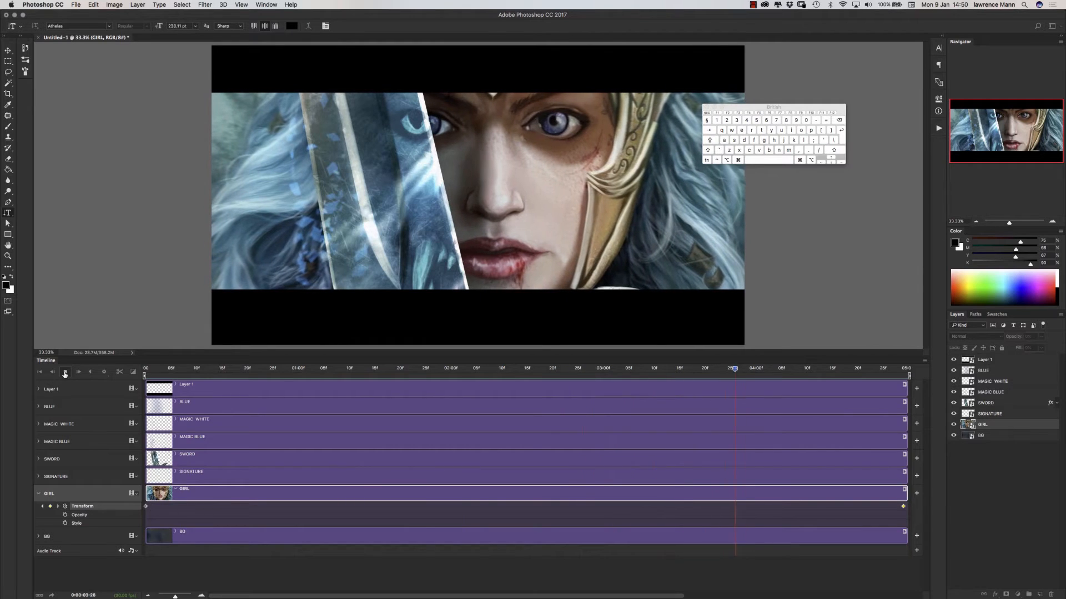
click(65, 373)
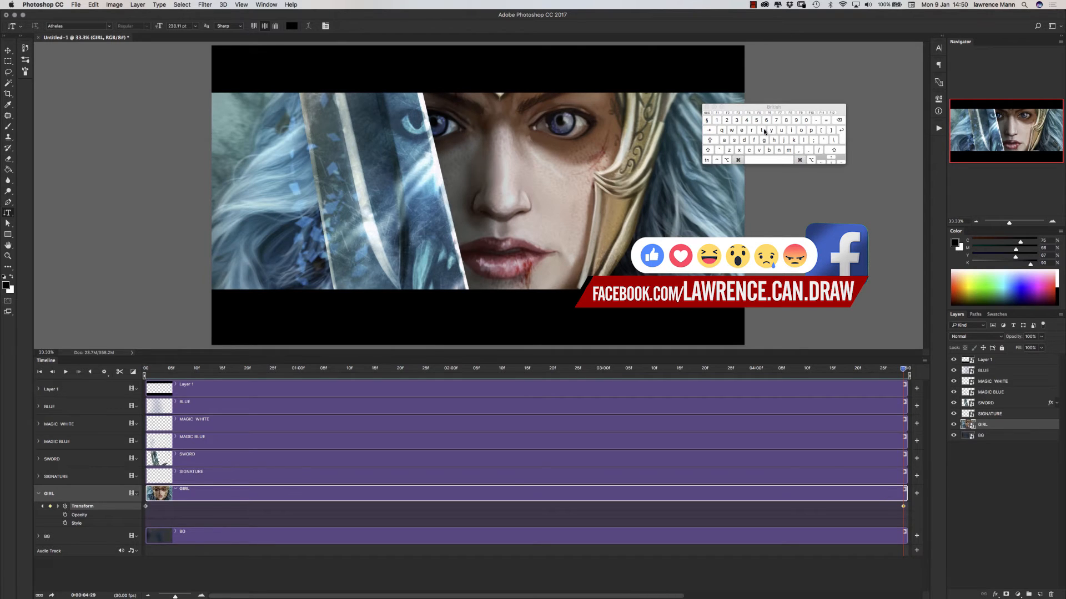
key(super+t)
drag(402, 221, 388, 222)
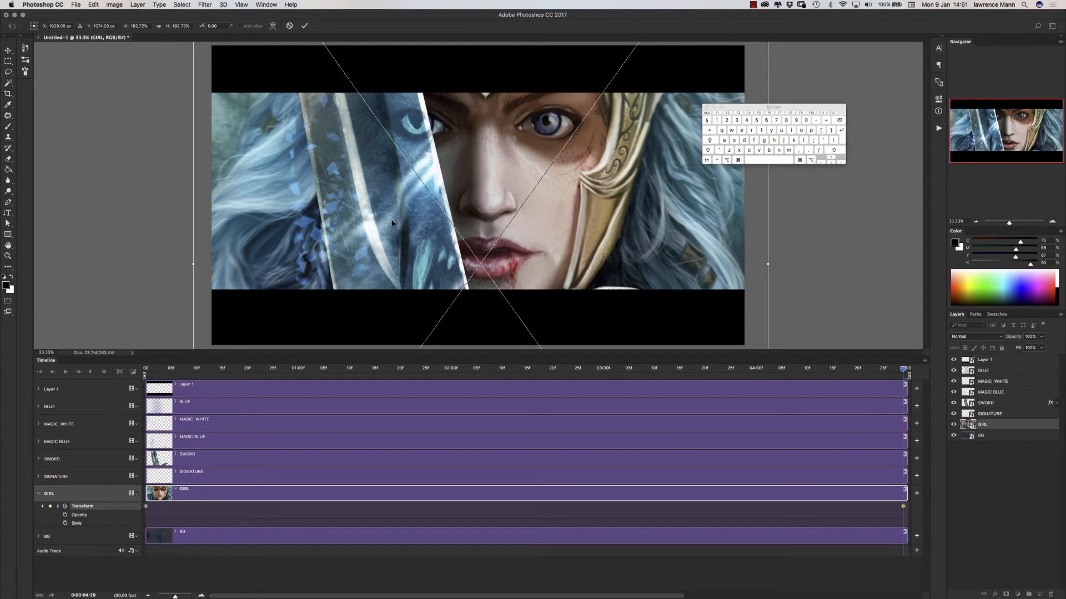
key(Return)
key(t)
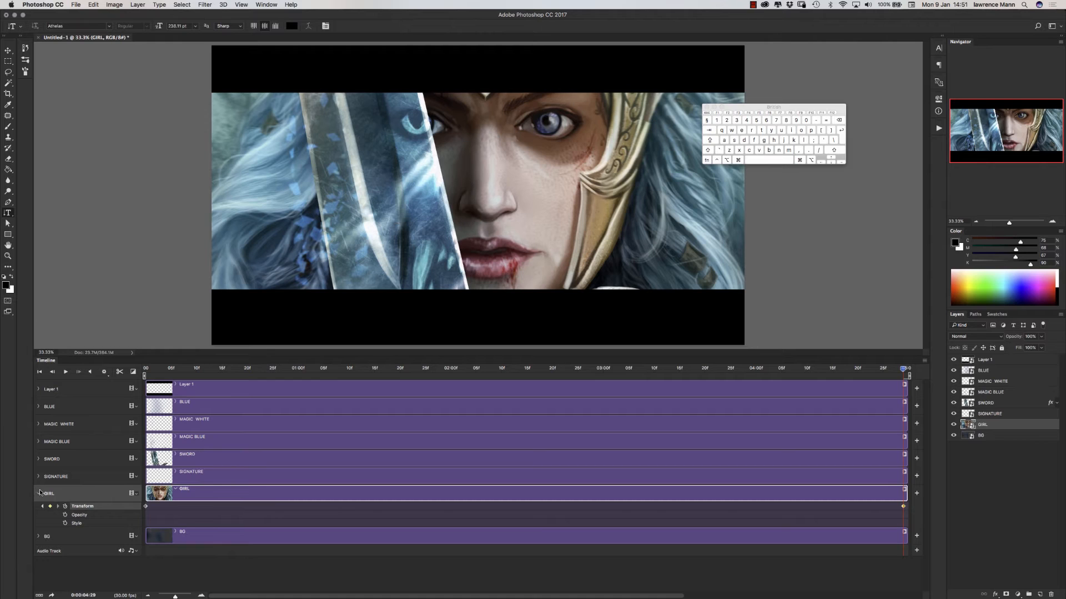
click(39, 494)
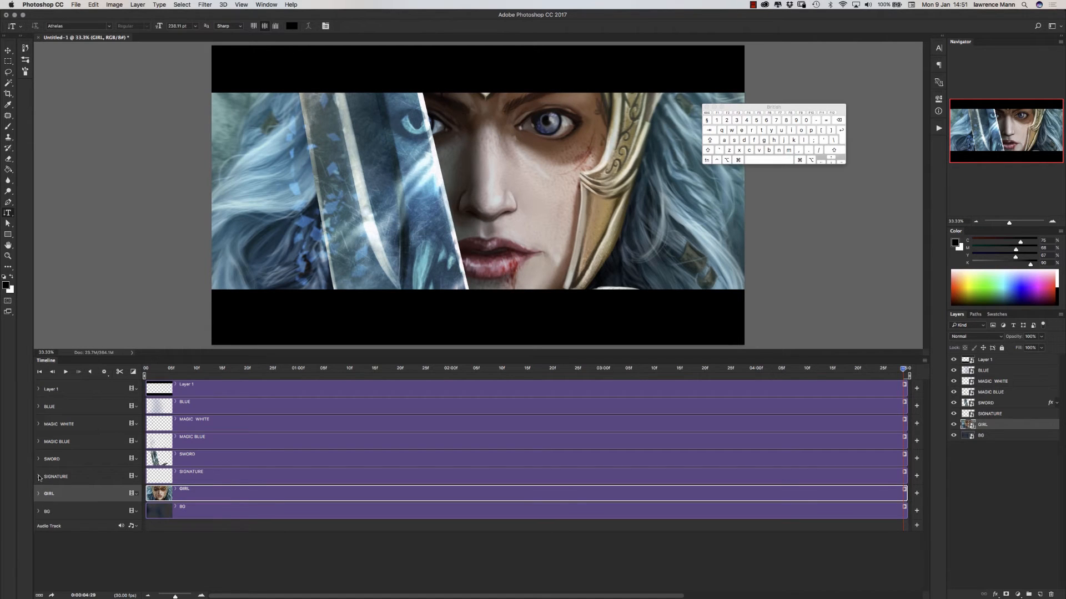
Step: Add Transform keyframes to the SWORD track at 0:00:04:29 and the first frame, and preview the animation
click(39, 460)
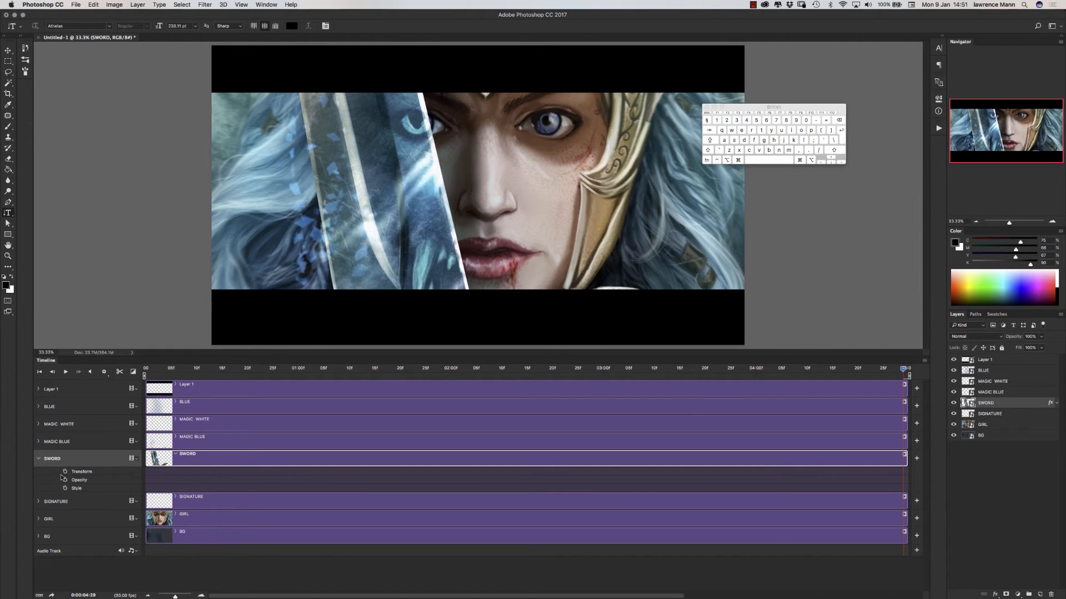
click(65, 471)
key(Home)
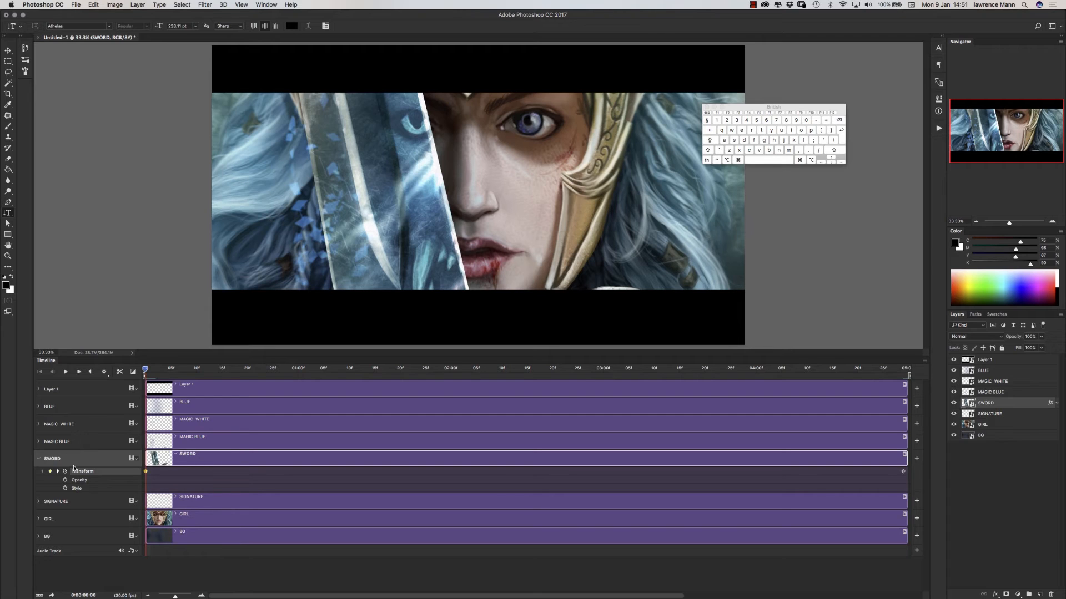
click(907, 369)
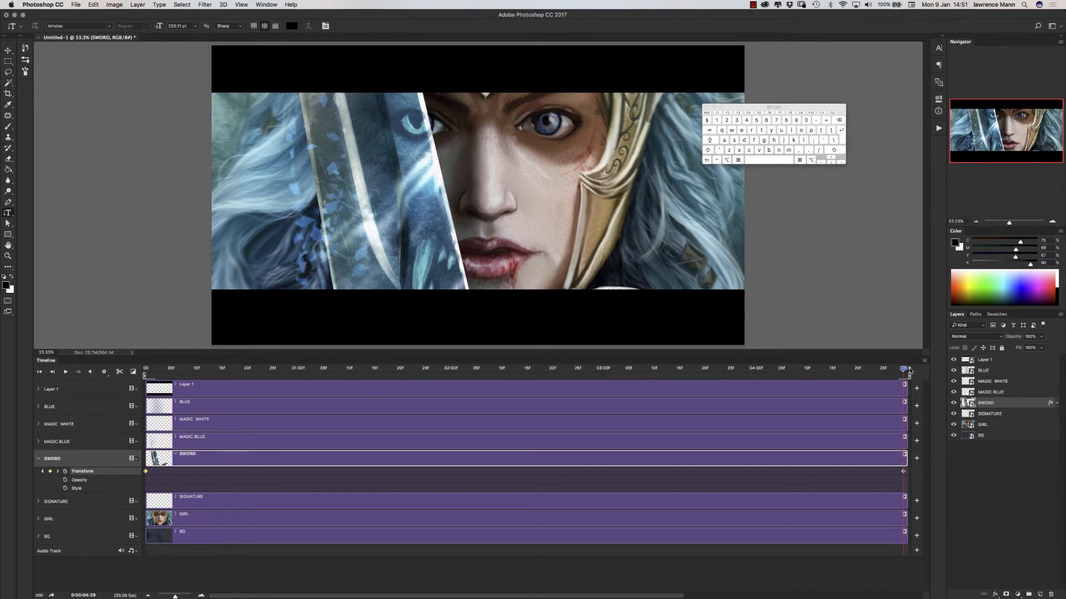
click(66, 372)
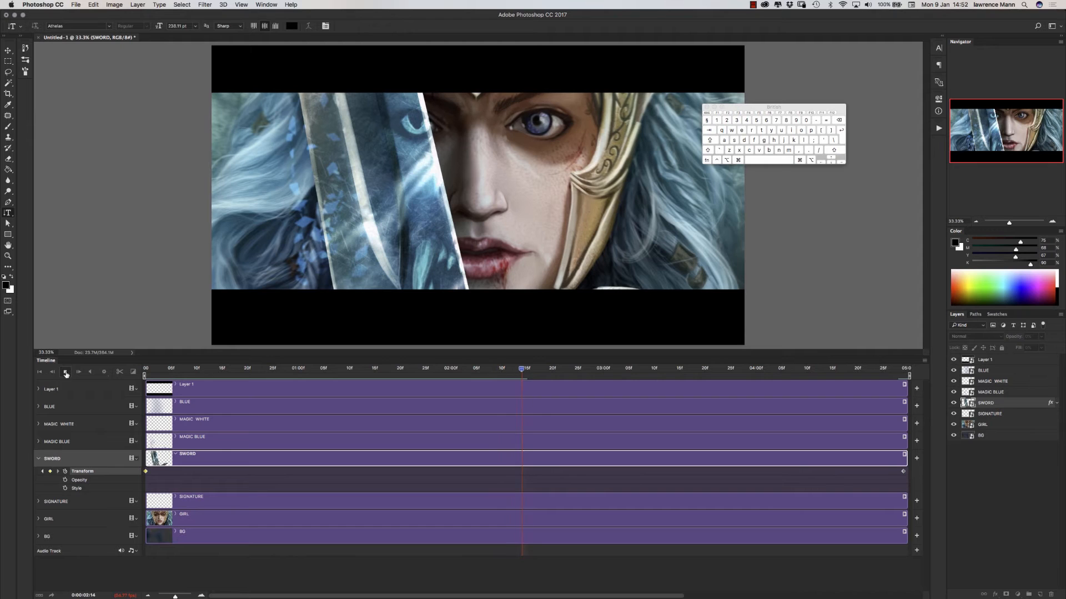
click(65, 373)
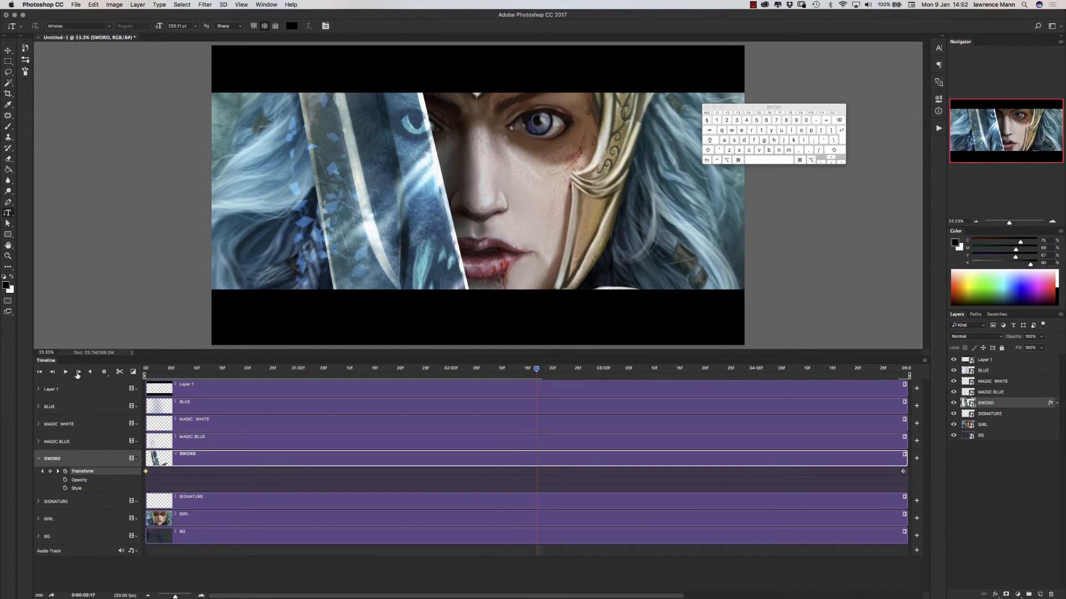
Step: Try moving the SWORD layer right across the middle of the face at the first-frame keyframe, and play the animation
click(145, 369)
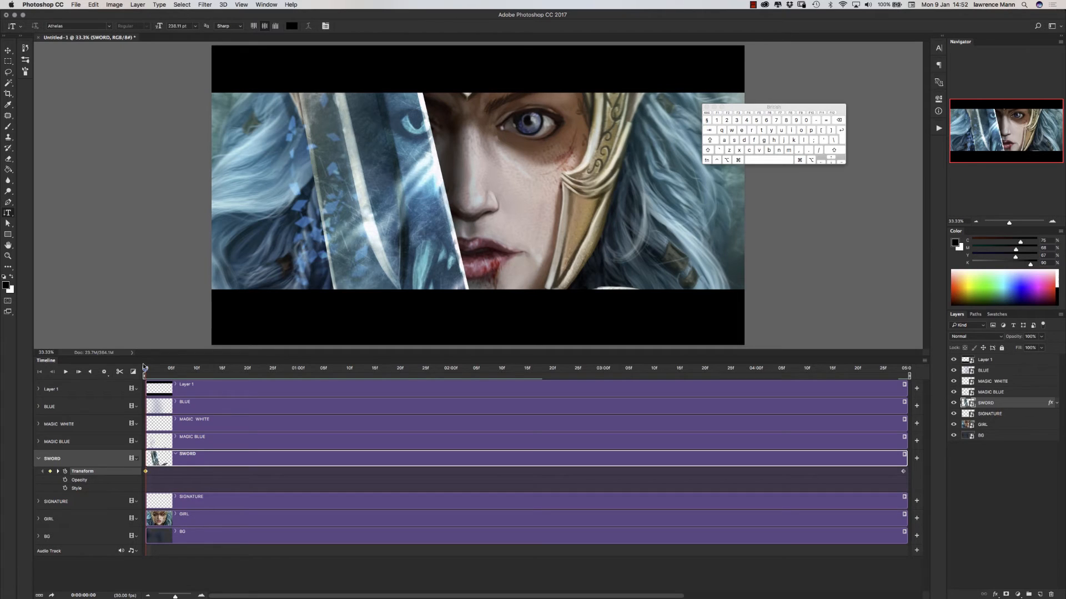
key(super+t)
drag(371, 209, 466, 235)
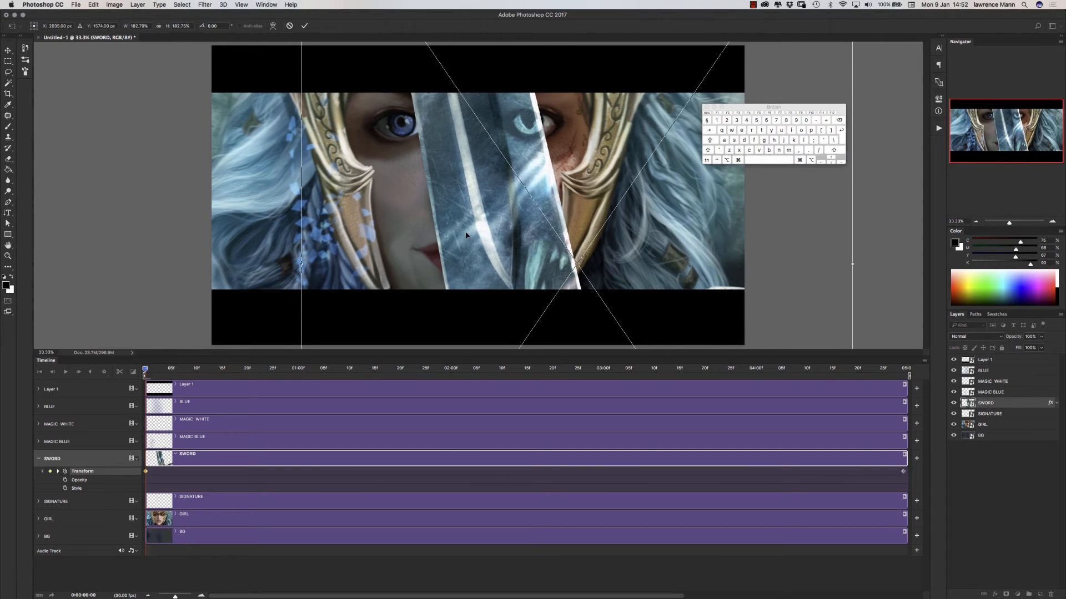
key(Return)
key(t)
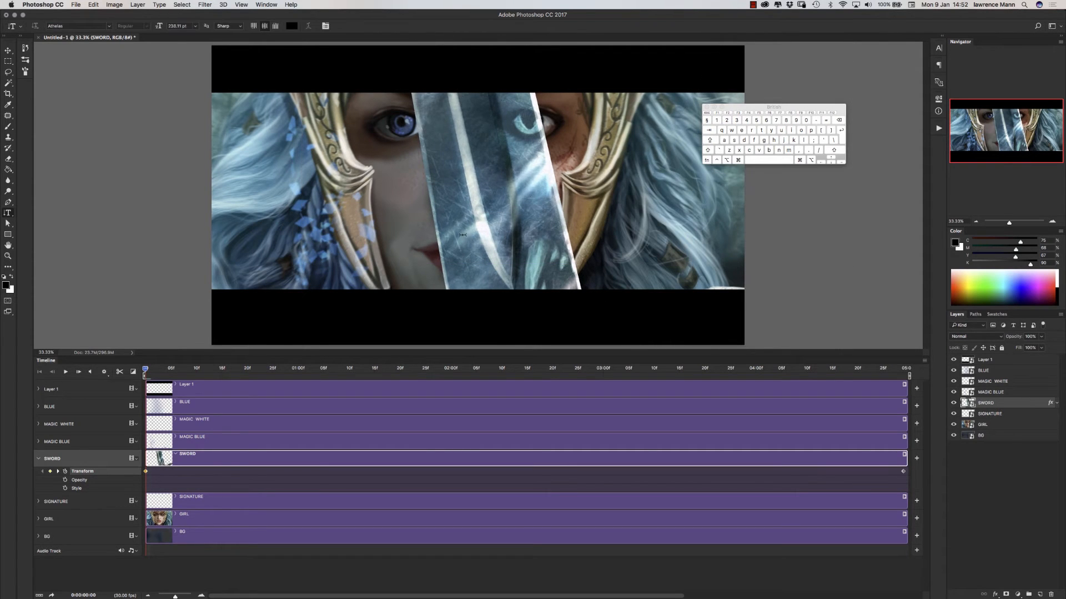
click(65, 372)
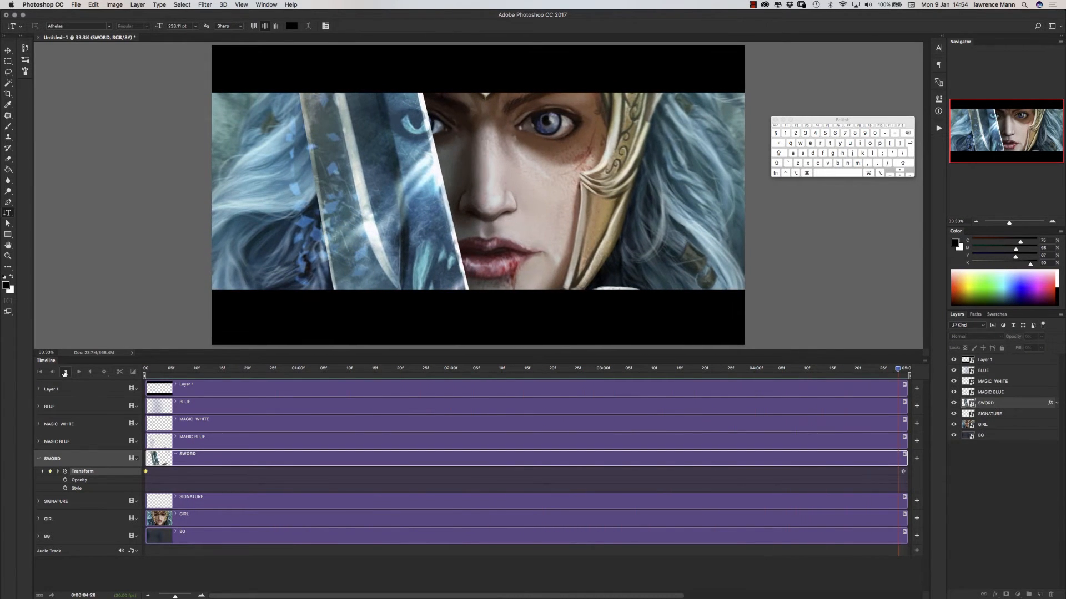
click(65, 372)
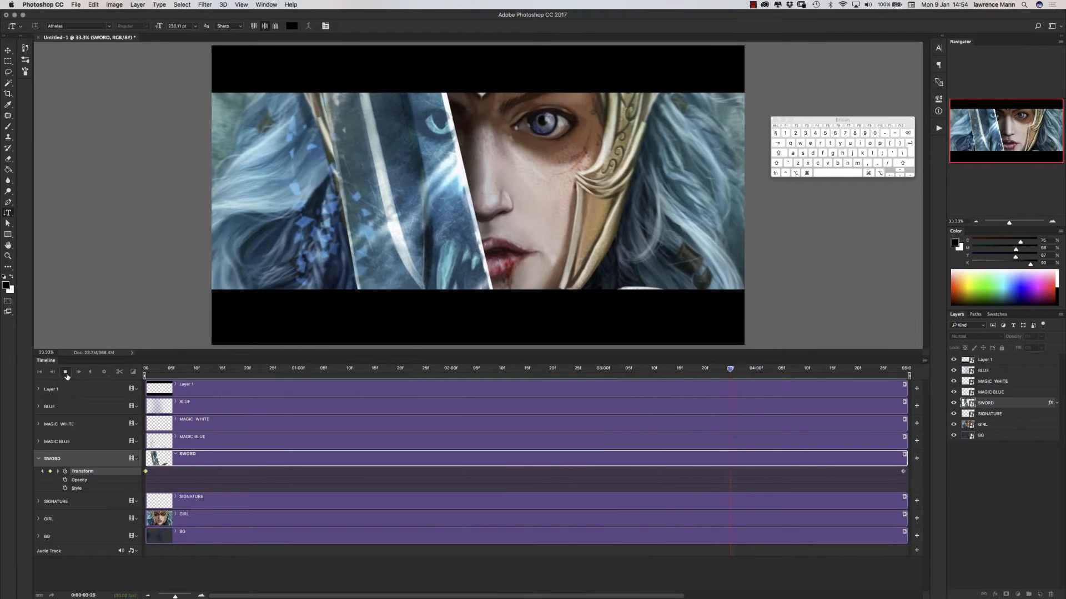
click(66, 373)
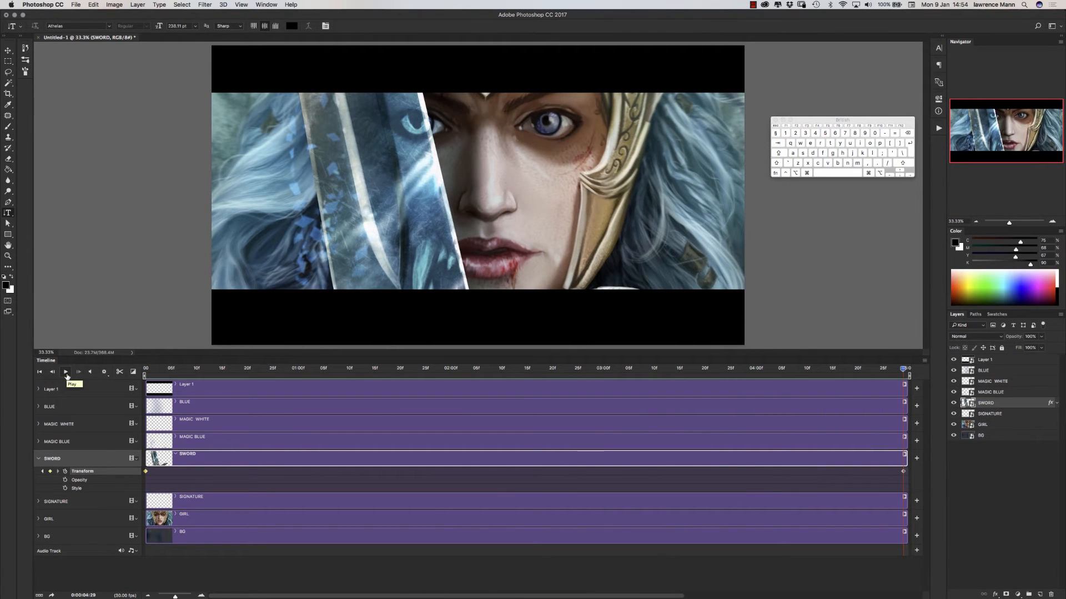
Step: Move the SWORD layer left at the first frame so both eyes are uncovered, preview the motion, and collapse its track
click(149, 376)
key(super+t)
drag(442, 186, 271, 184)
key(Return)
click(66, 372)
click(66, 373)
click(39, 459)
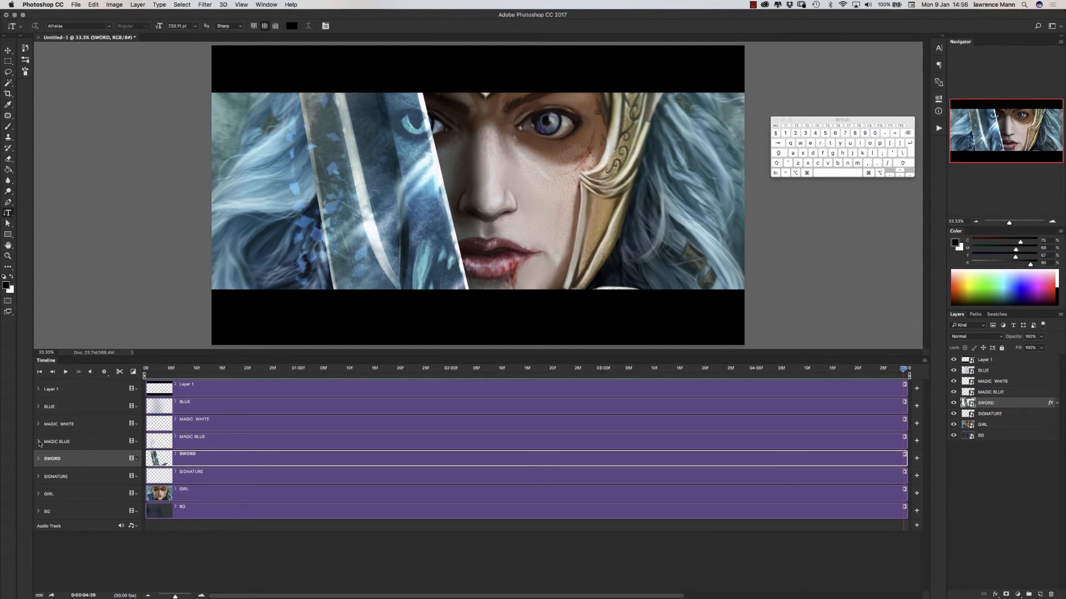
Step: Add Transform and Opacity keyframes to the MAGIC BLUE track at 0:00:04:29 and at the first frame
click(39, 442)
click(200, 438)
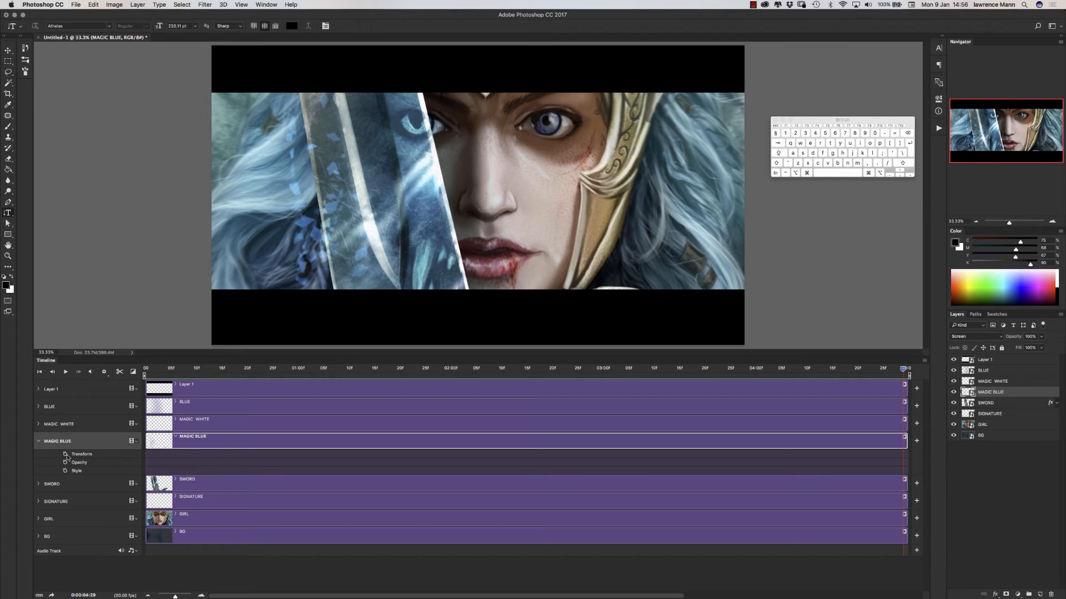
click(65, 453)
click(64, 463)
click(145, 370)
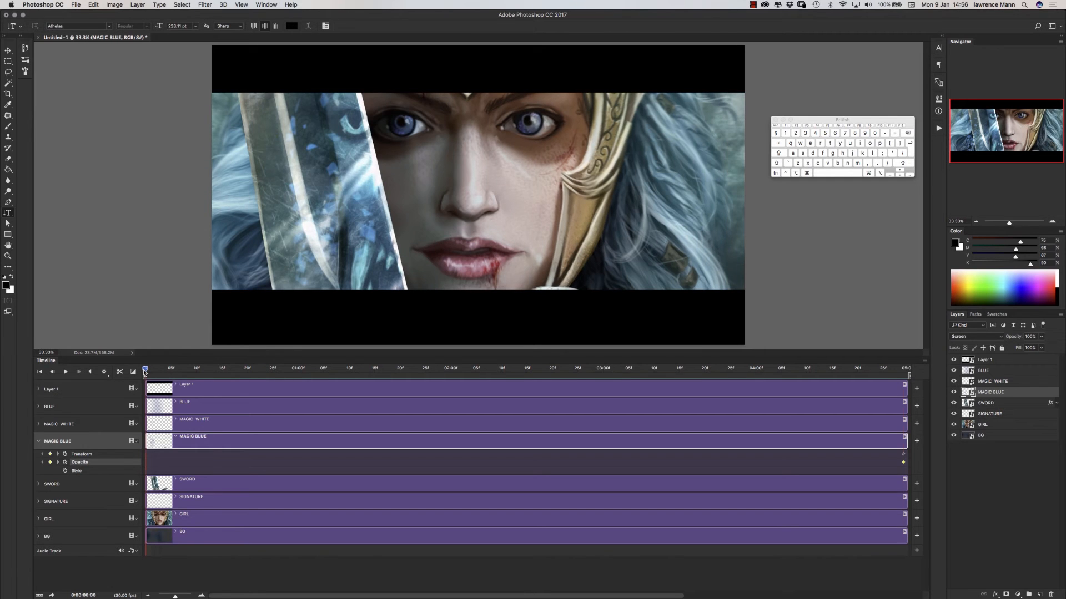
click(50, 454)
click(50, 462)
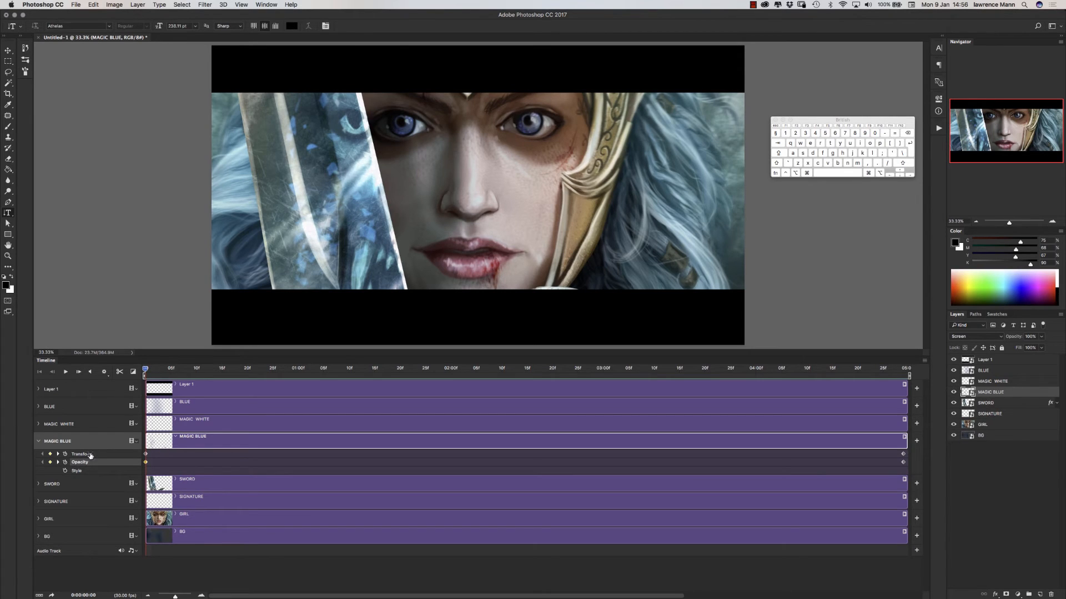
Step: At the first frame, set MAGIC BLUE's opacity to 84%, move the layer left, and rotate it to about 15 degrees
mouse_move(1013, 338)
mouse_down()
mouse_move(971, 346)
mouse_move(1005, 340)
mouse_up()
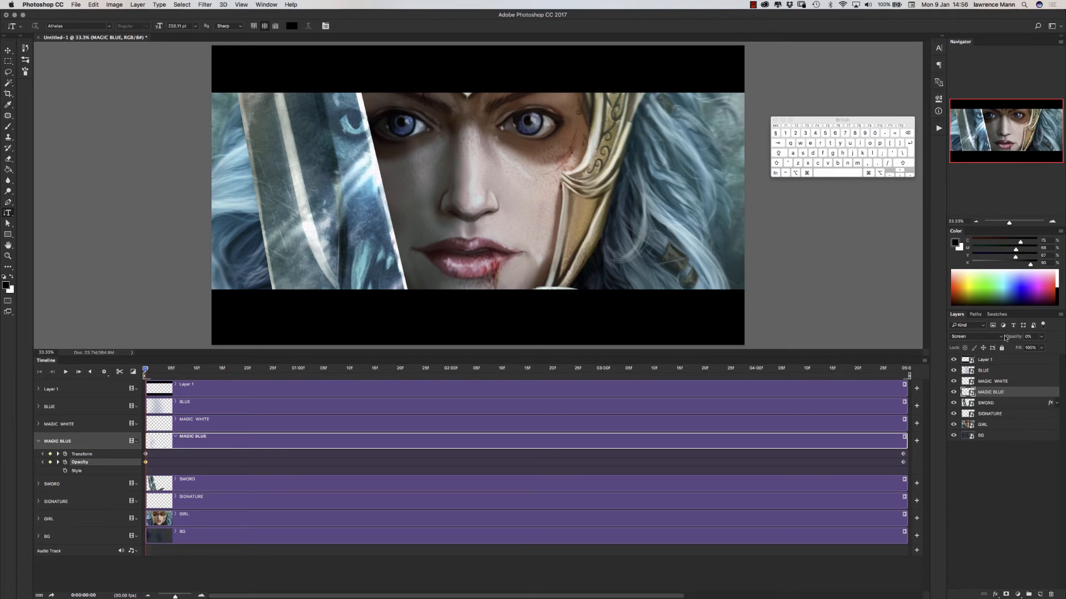
drag(1006, 338, 1047, 344)
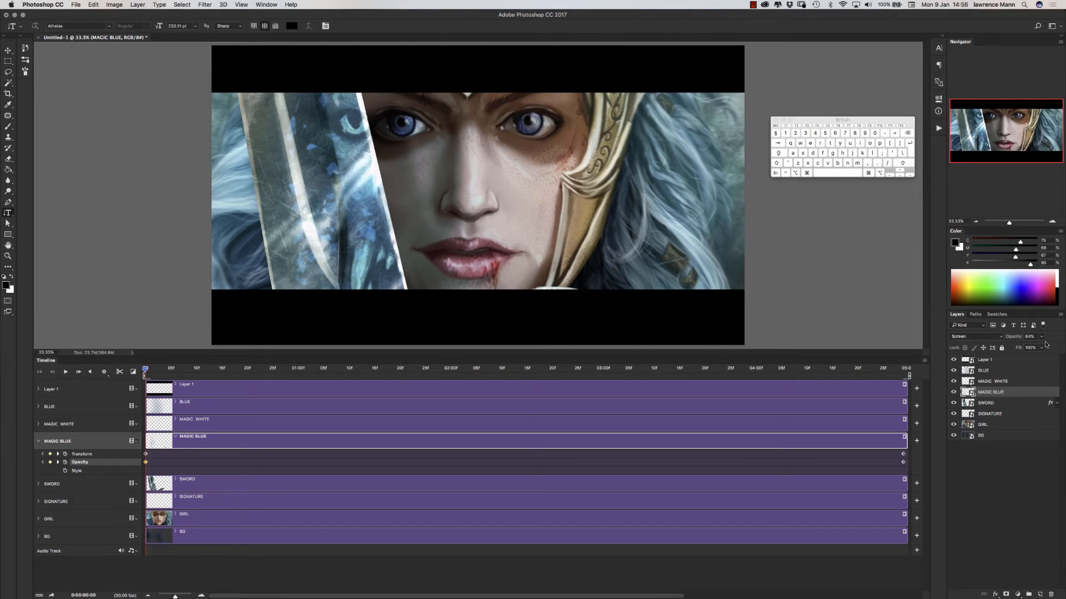
key(super+t)
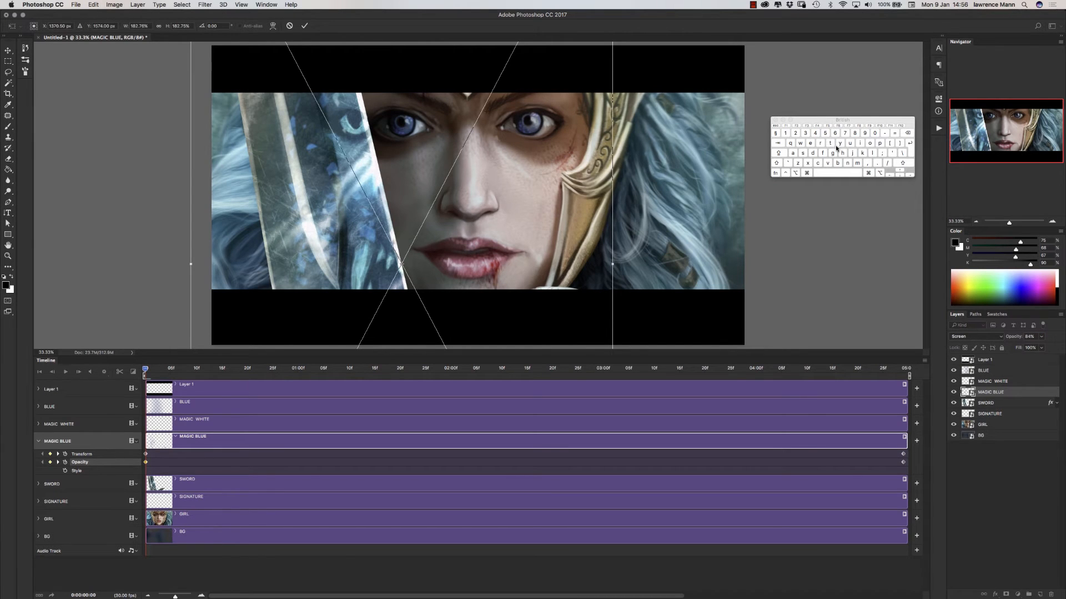
drag(189, 256, 432, 263)
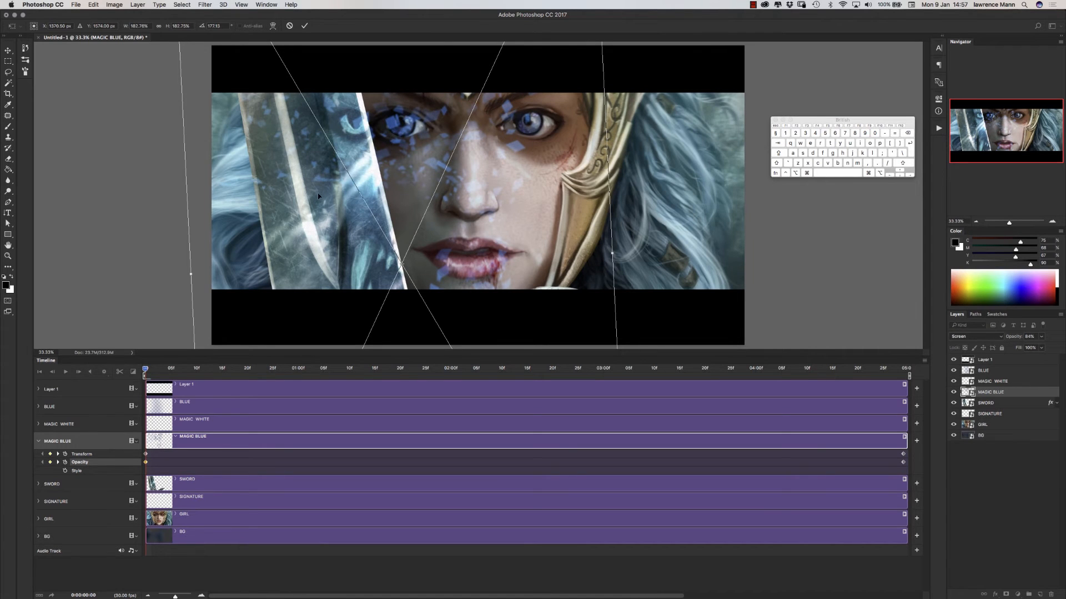
drag(335, 188, 234, 192)
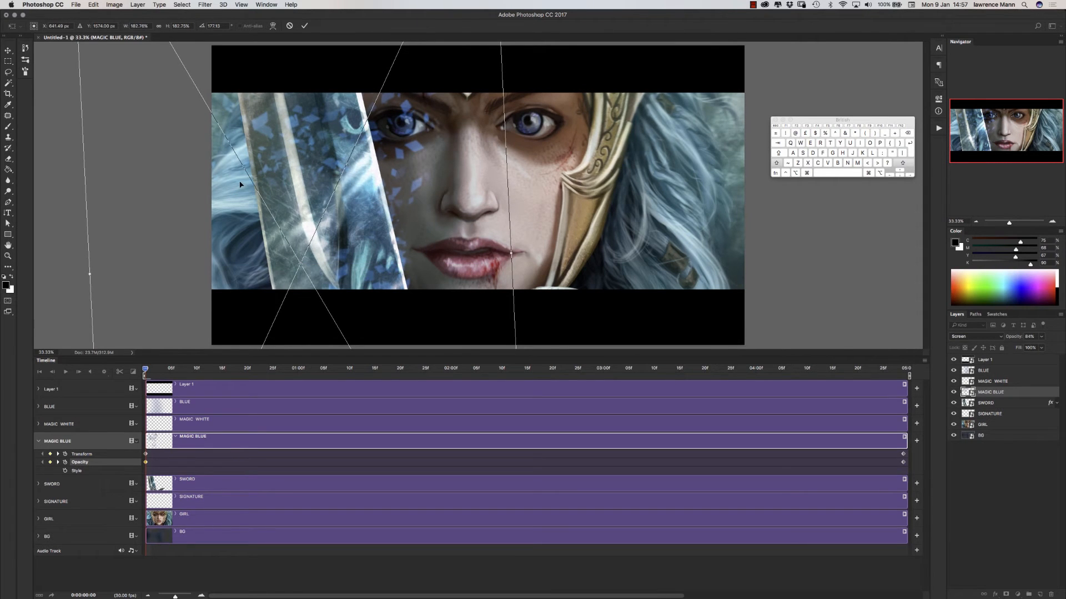
key(shift)
drag(80, 141, 291, 283)
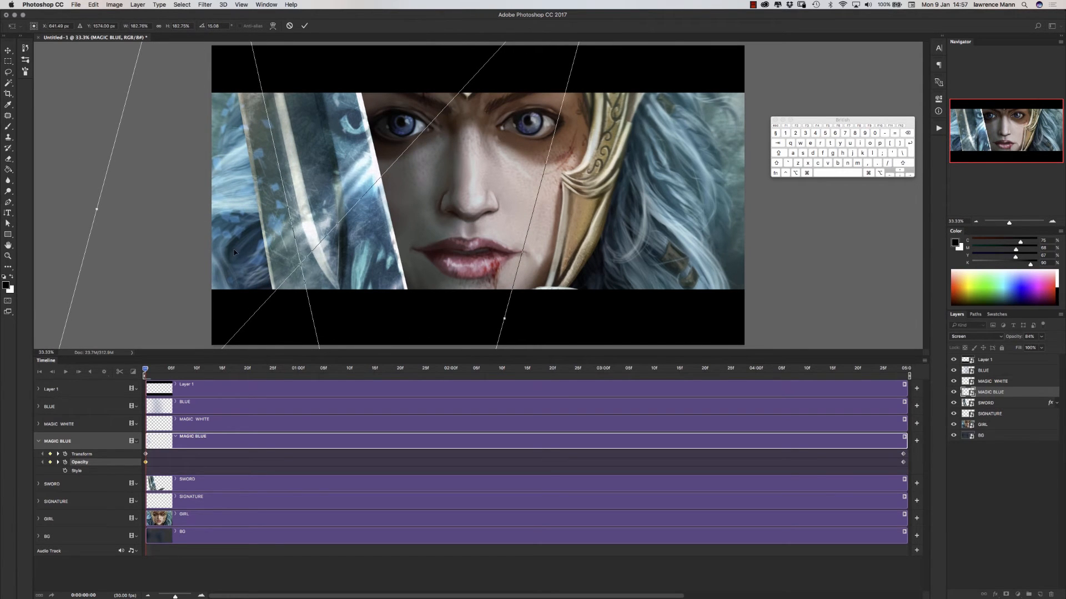
key(t)
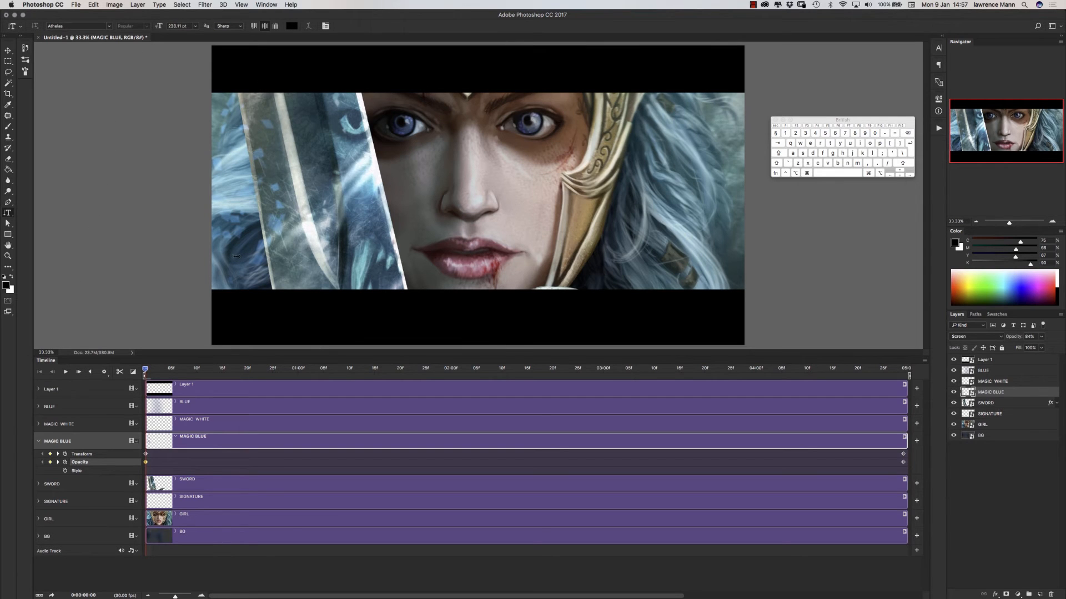
Step: Set MAGIC BLUE's opacity to 0% at the first-frame keyframe and preview the animation
drag(1020, 338, 929, 341)
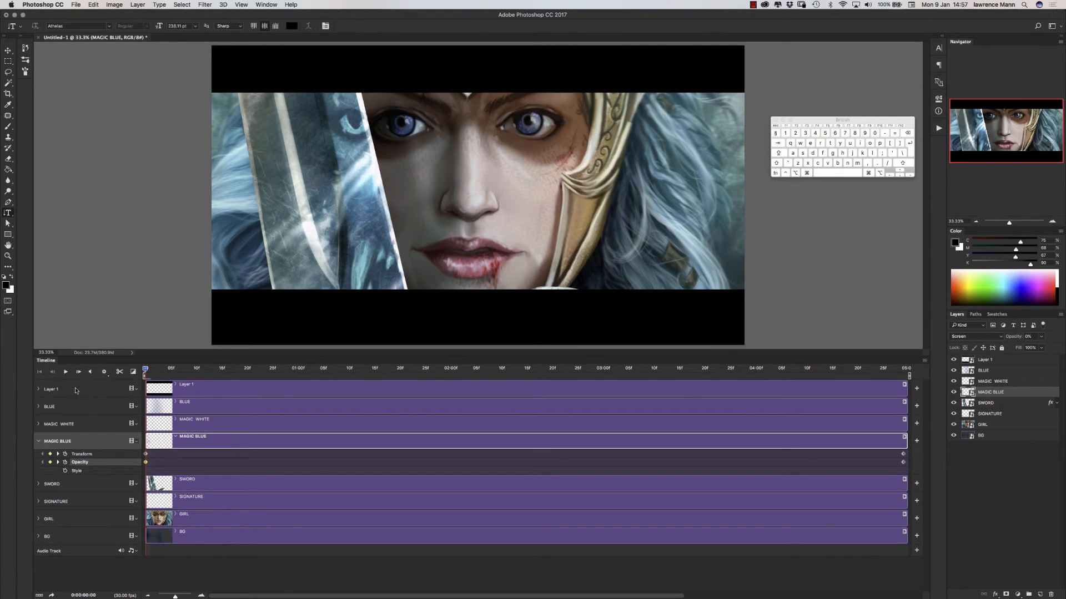
click(65, 372)
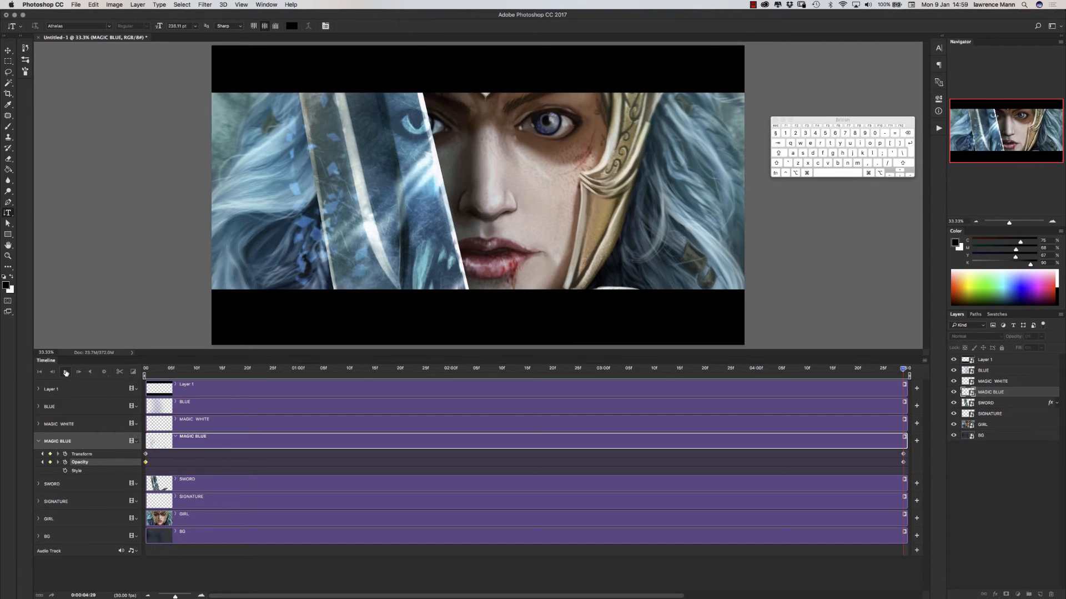
click(66, 372)
Step: Rotate the MAGIC BLUE layer slightly further at the first frame, preview the motion, and collapse its track
click(147, 369)
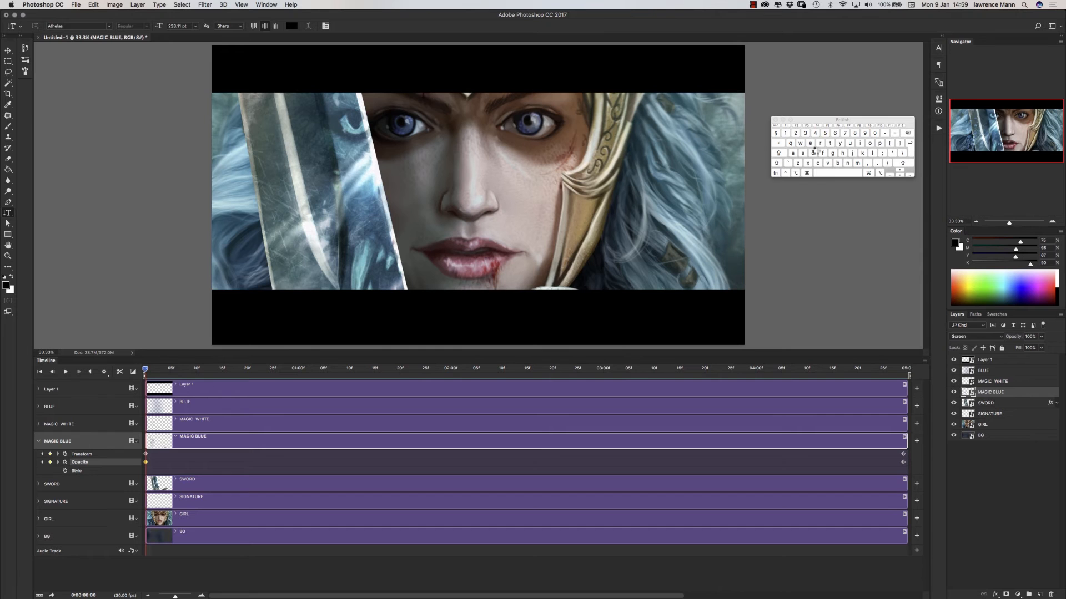
key(super+t)
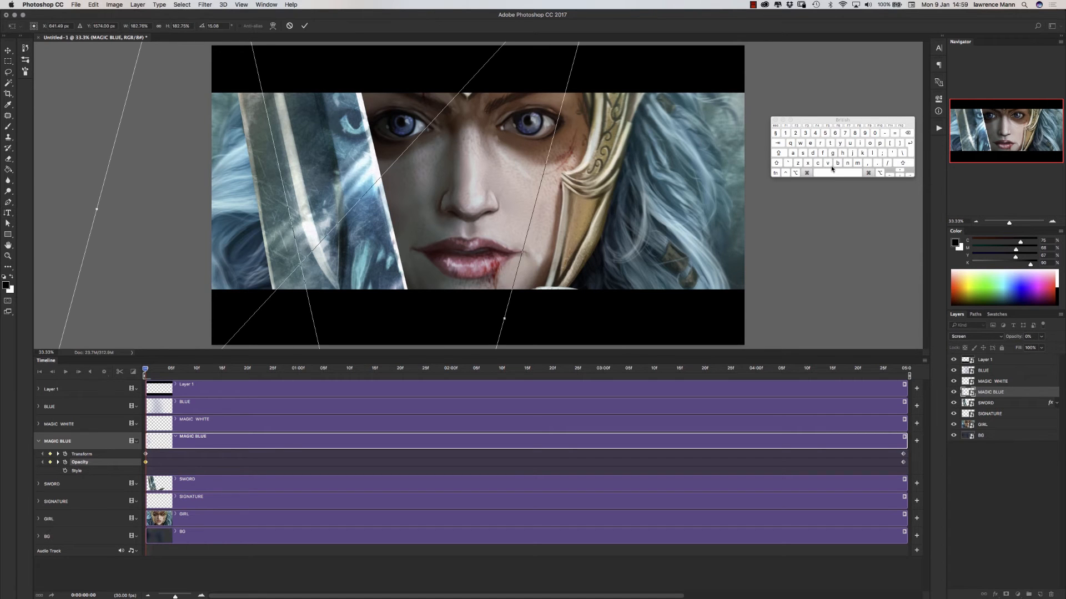
drag(82, 180, 97, 101)
key(Return)
click(65, 372)
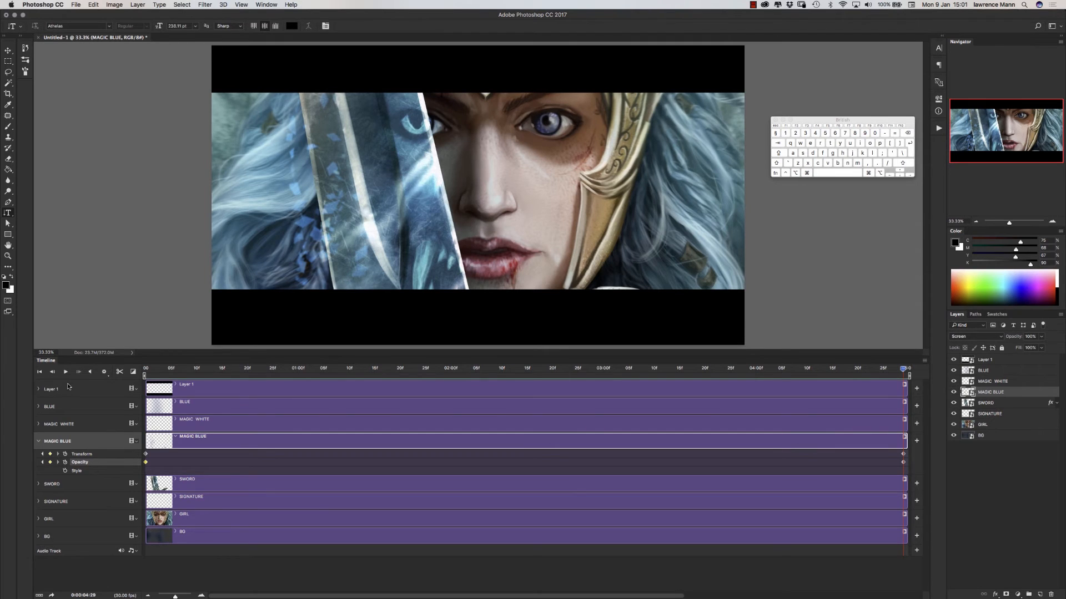
click(38, 441)
Step: Add Transform and Opacity keyframes to the MAGIC WHITE track at 0:00:04:29 and at the first frame
click(39, 424)
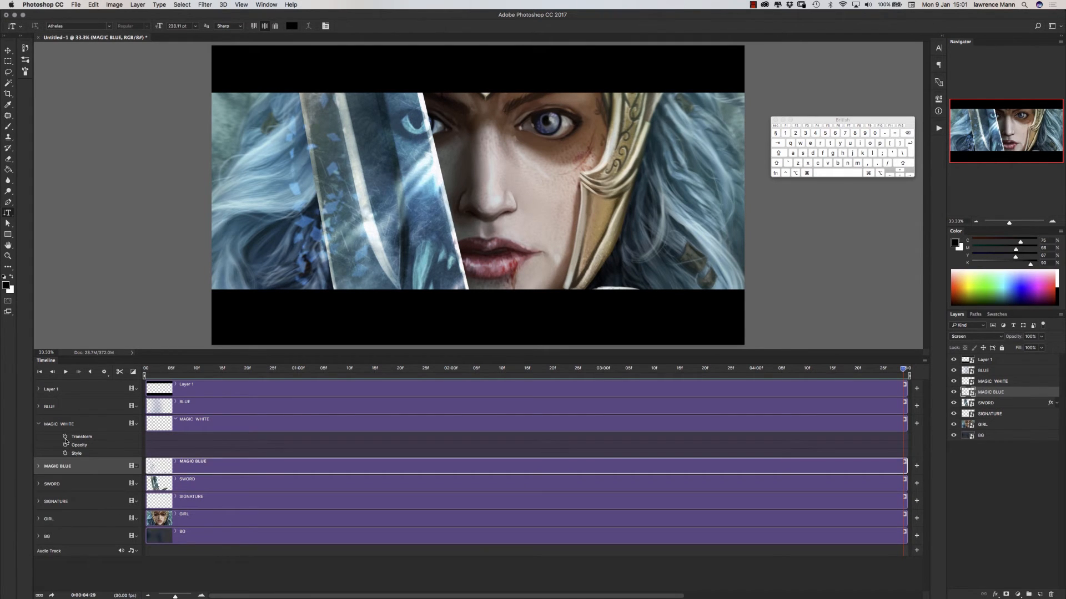
click(65, 436)
click(65, 445)
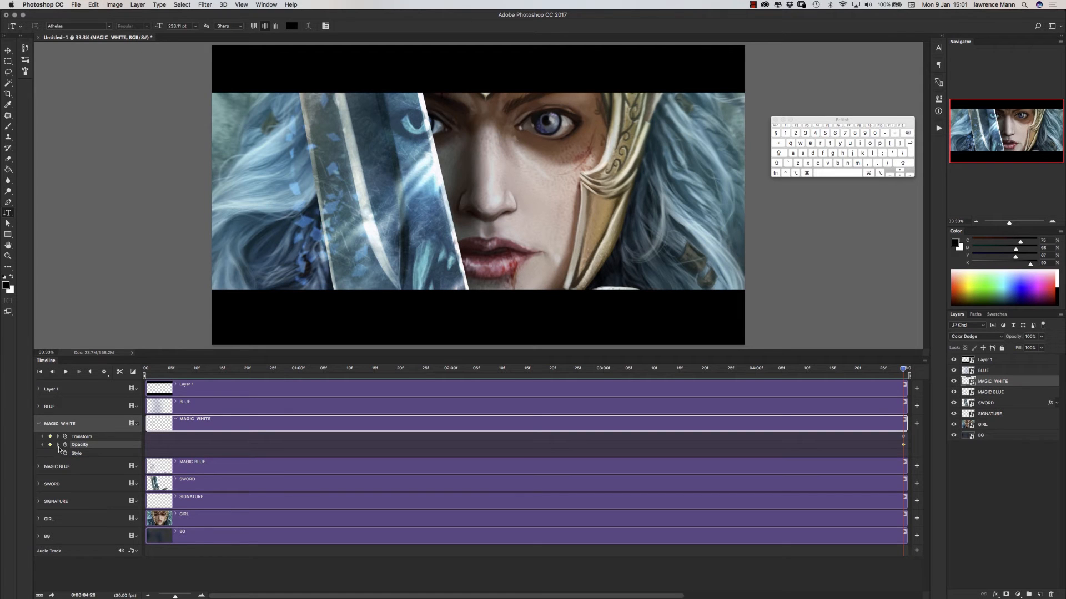
click(147, 371)
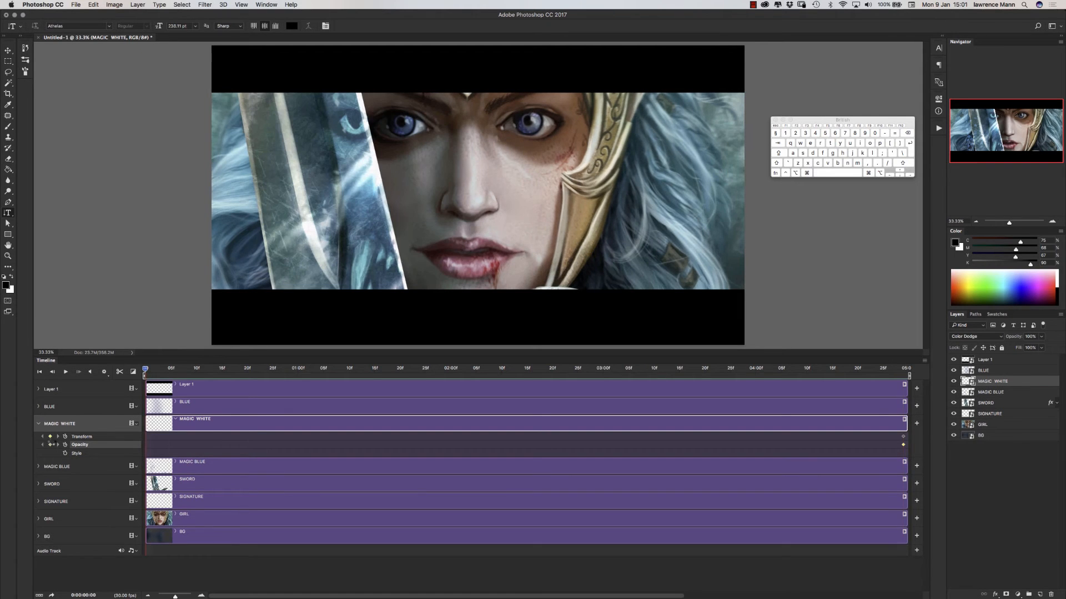
click(50, 436)
click(50, 445)
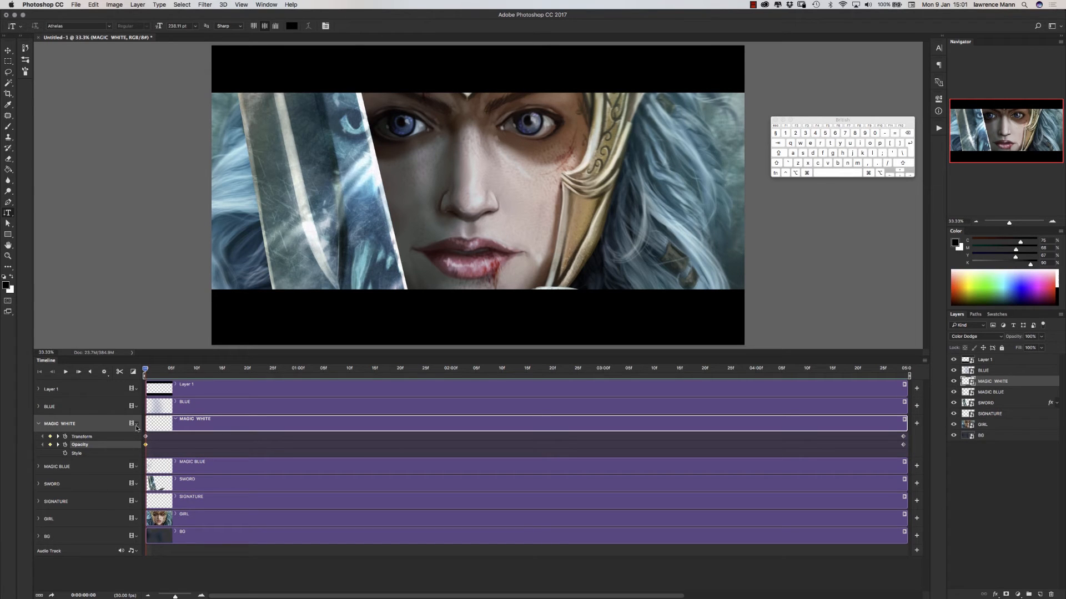
Step: At the first frame, rotate the MAGIC WHITE layer about 30 degrees counterclockwise and move it up and to the left
key(super+t)
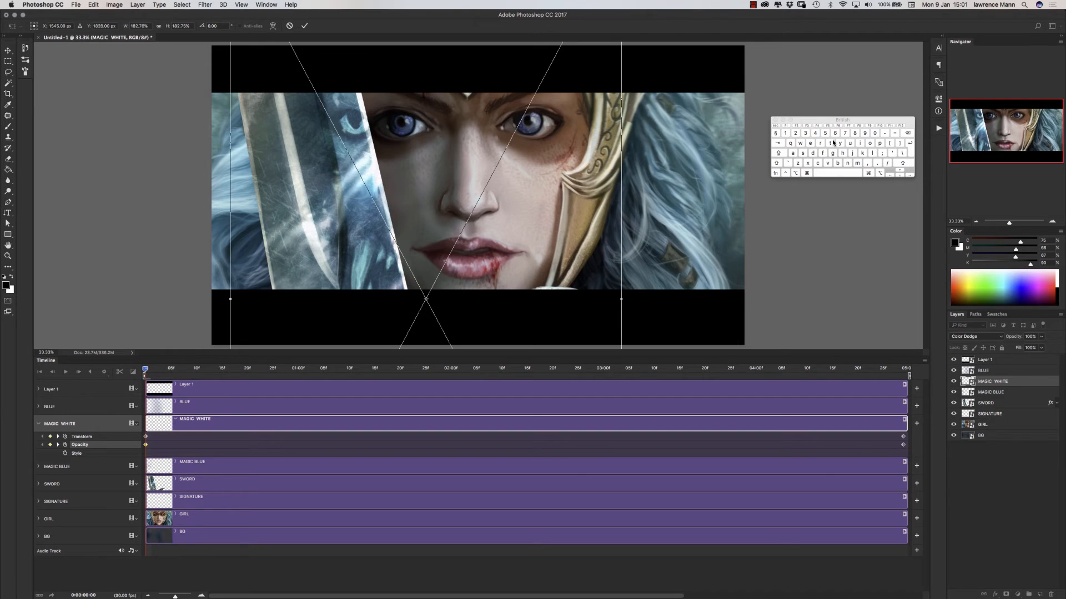
drag(200, 158, 193, 289)
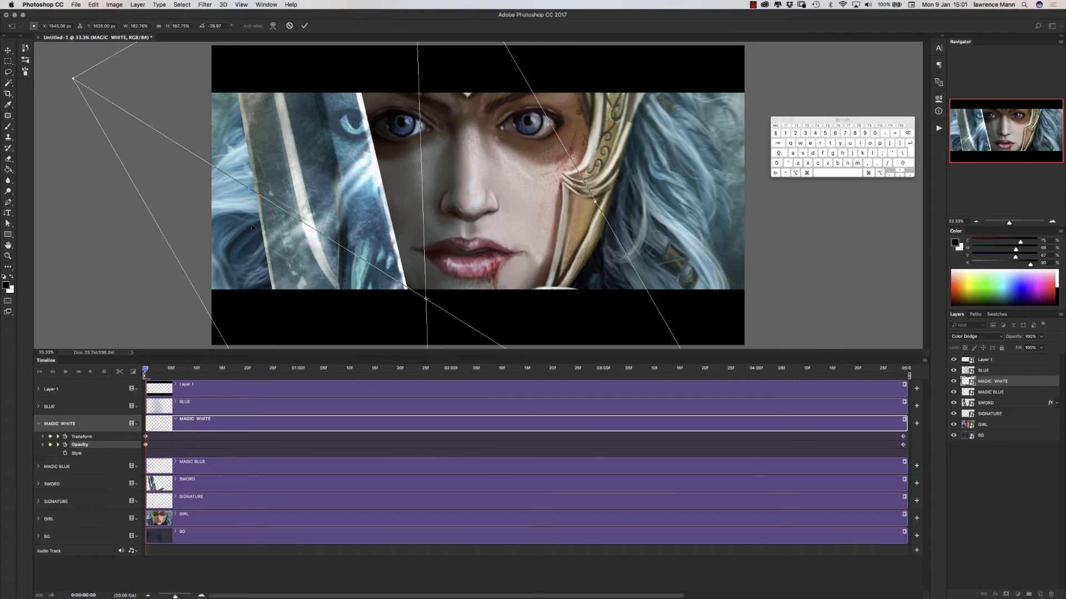
drag(286, 257, 236, 212)
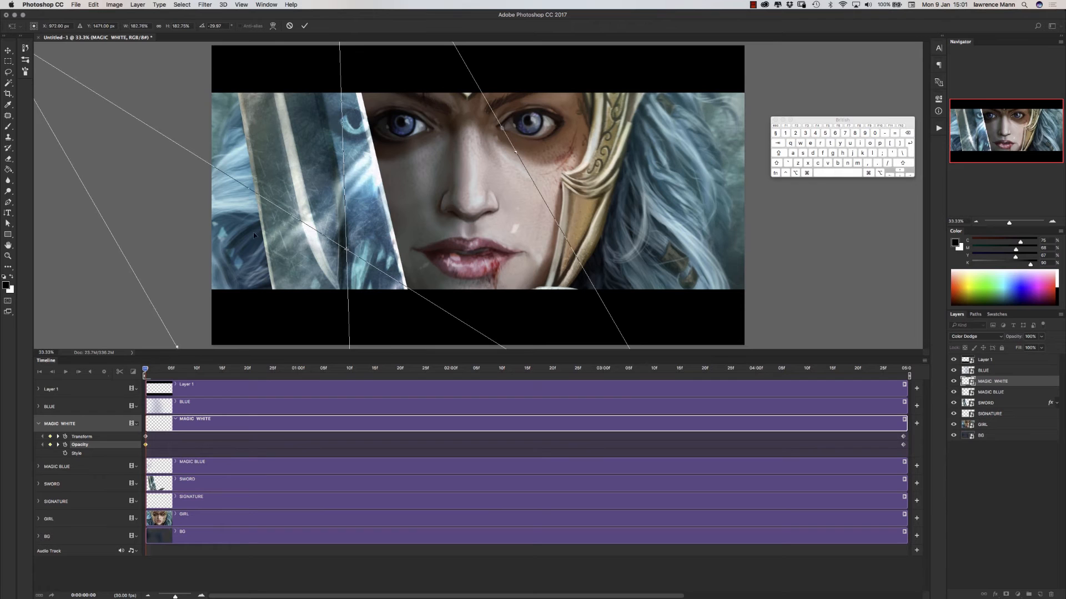
key(Return)
key(t)
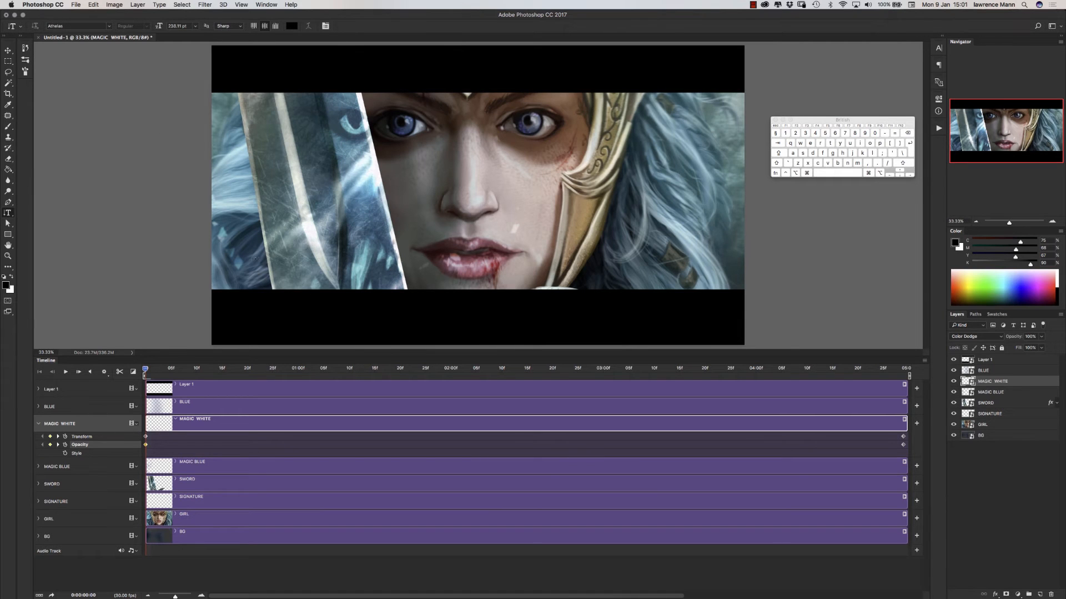
Step: Set MAGIC WHITE's opacity to 0% at the first-frame keyframe and preview the fade-in
click(8, 50)
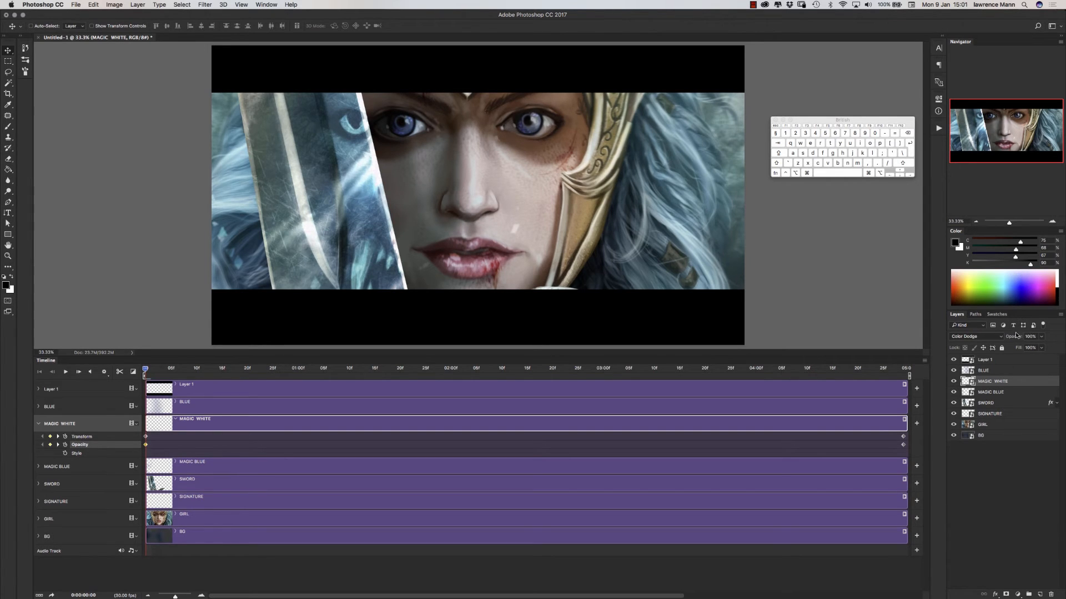
drag(1017, 336, 913, 333)
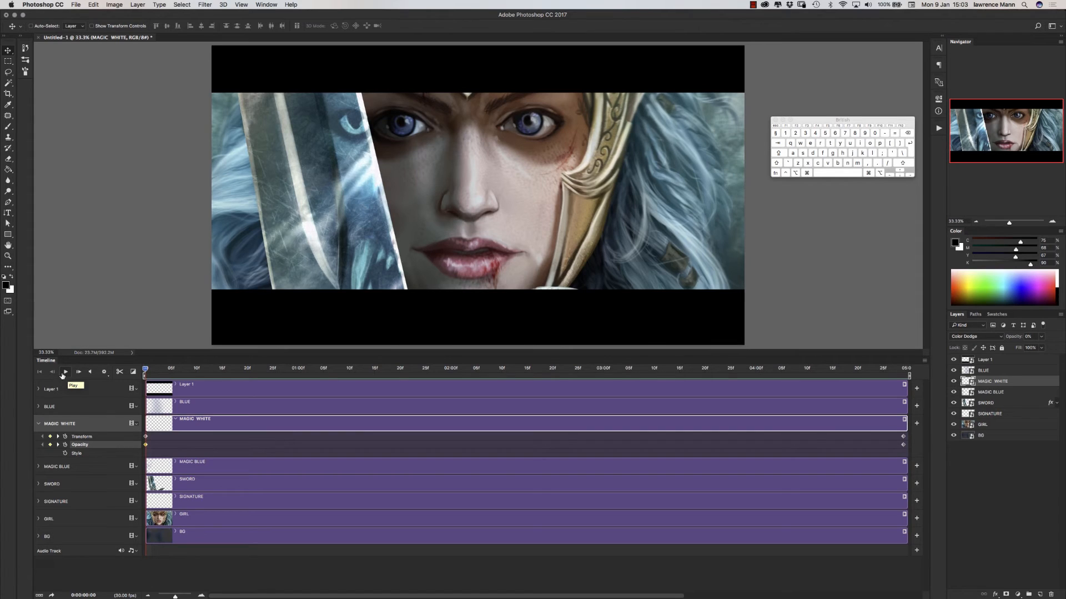
click(66, 372)
click(65, 373)
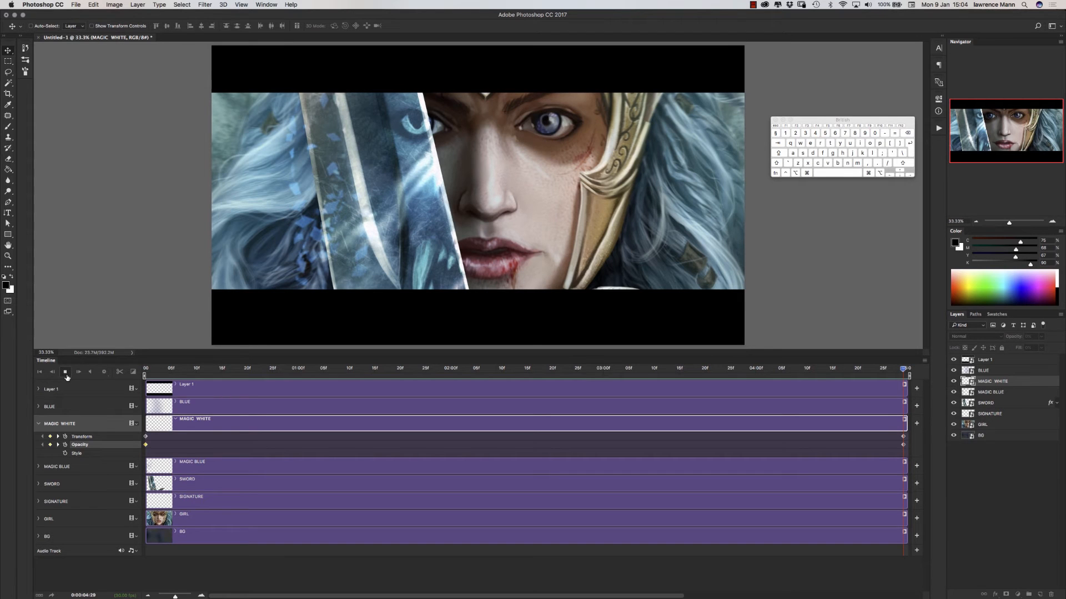
click(66, 375)
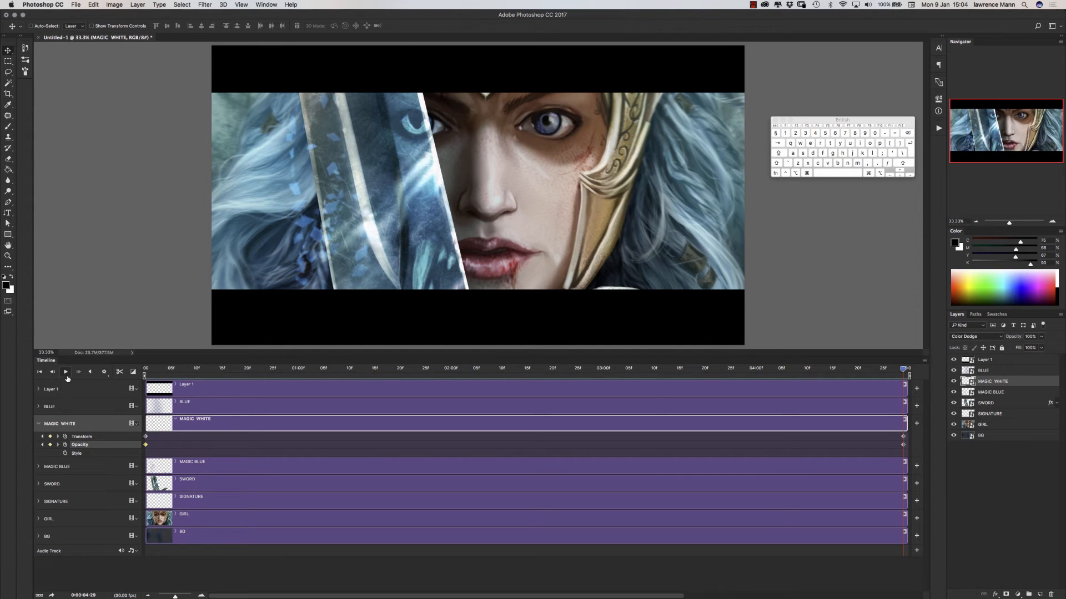
Step: Play the whole animation again and collapse the MAGIC WHITE track
click(65, 375)
click(65, 372)
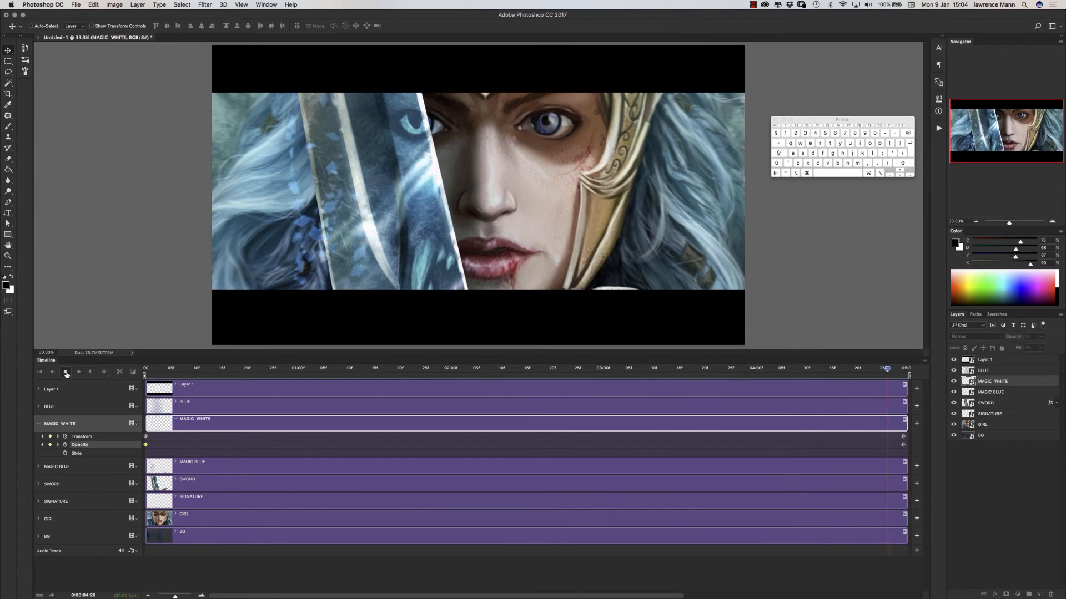
click(66, 373)
click(39, 423)
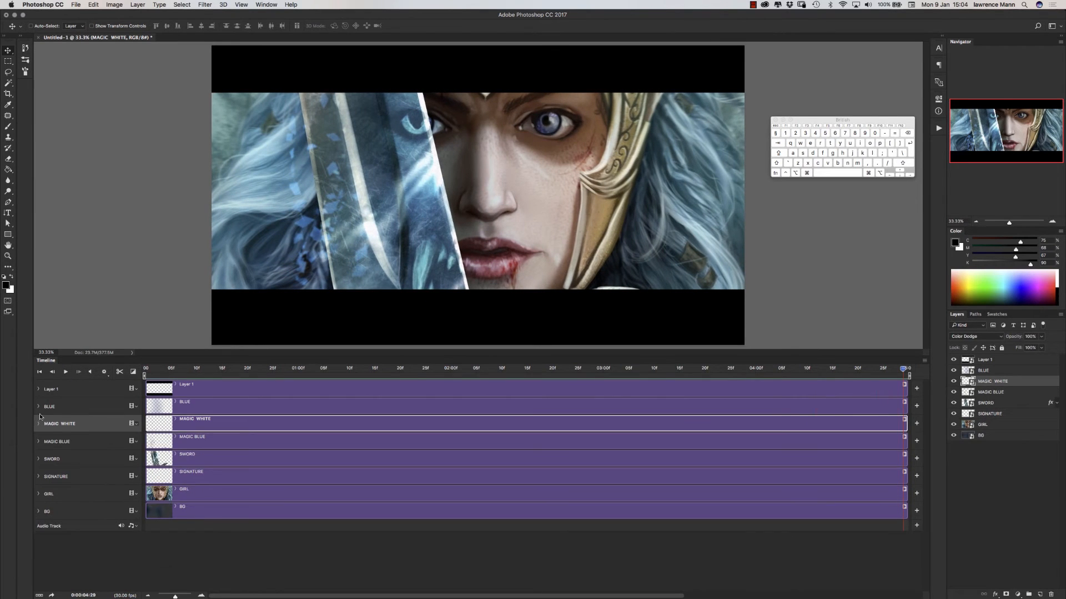
Step: Add Opacity keyframes to the BLUE track at the first and last frames, and move the end keyframe to about 0:00:01:13
click(38, 406)
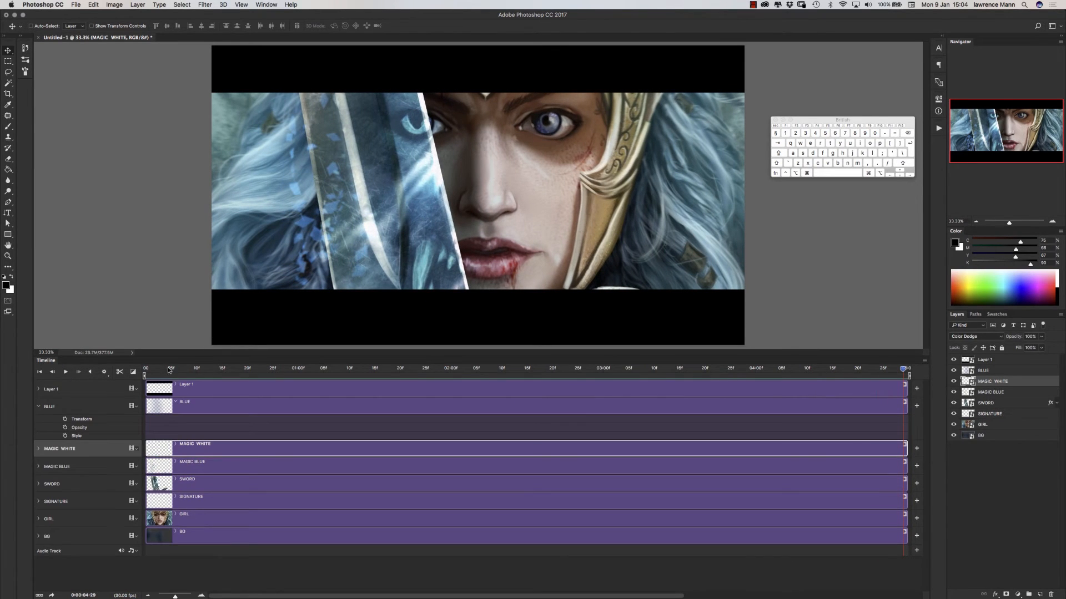
click(188, 407)
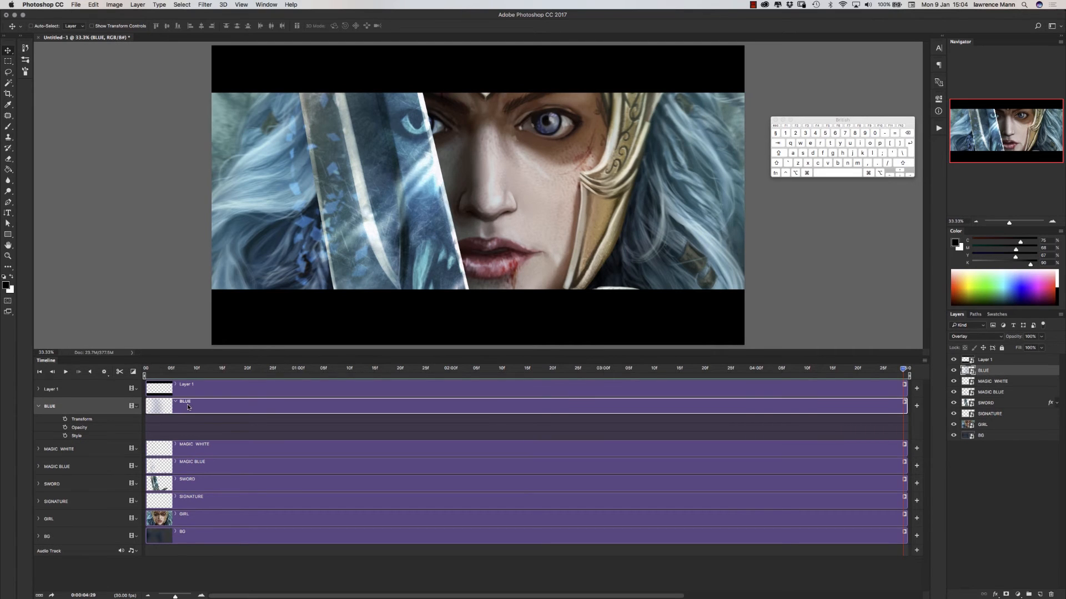
click(65, 428)
click(145, 370)
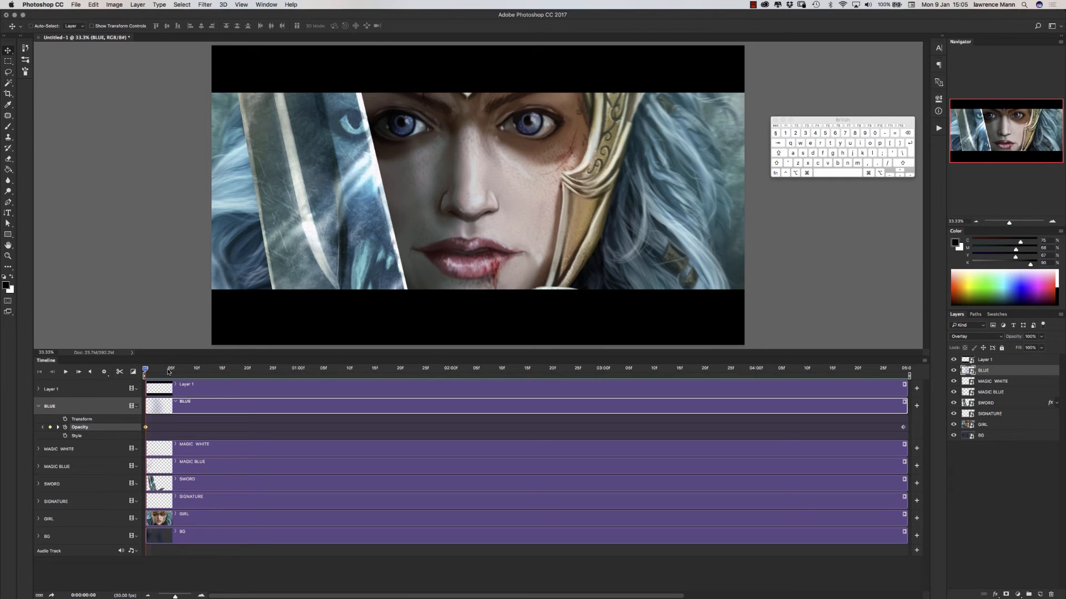
drag(903, 427, 364, 428)
Step: Lower the BLUE layer's opacity to 6% at the first-frame keyframe and preview the animation
drag(1019, 336, 953, 334)
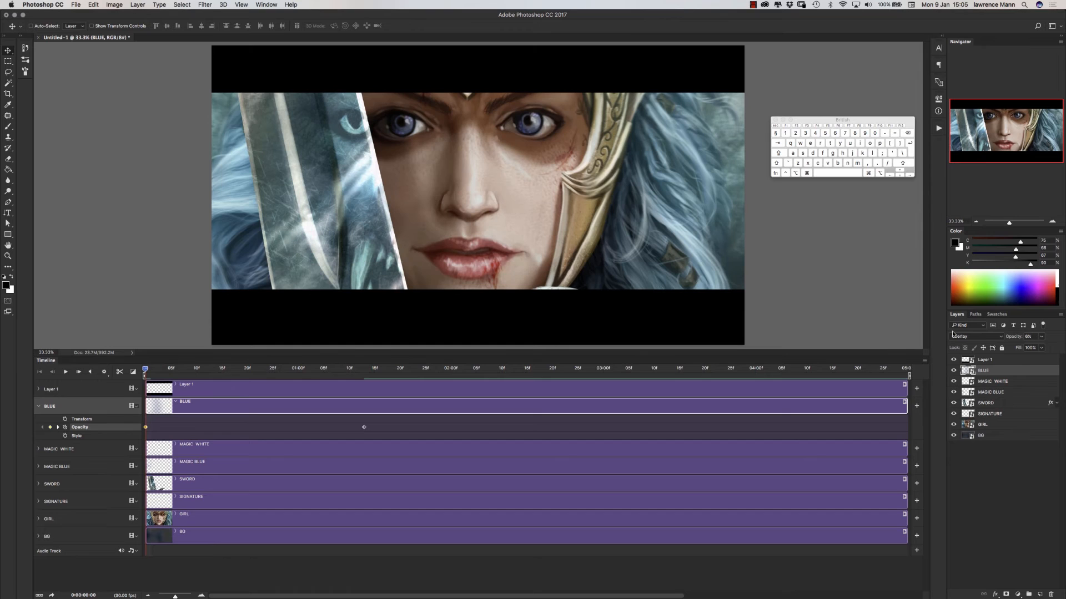
click(66, 374)
click(65, 374)
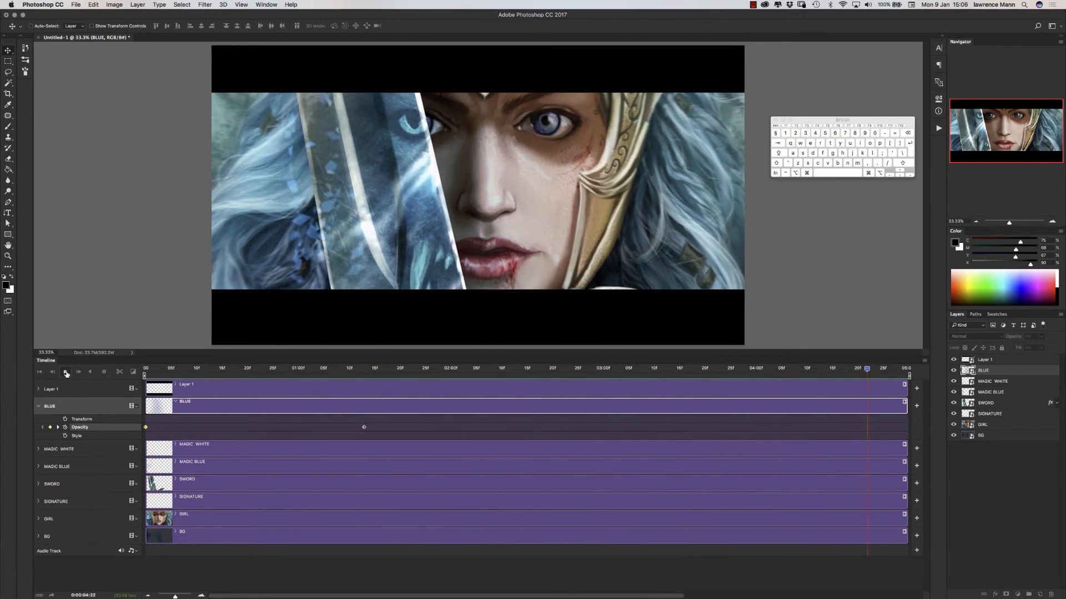
click(65, 374)
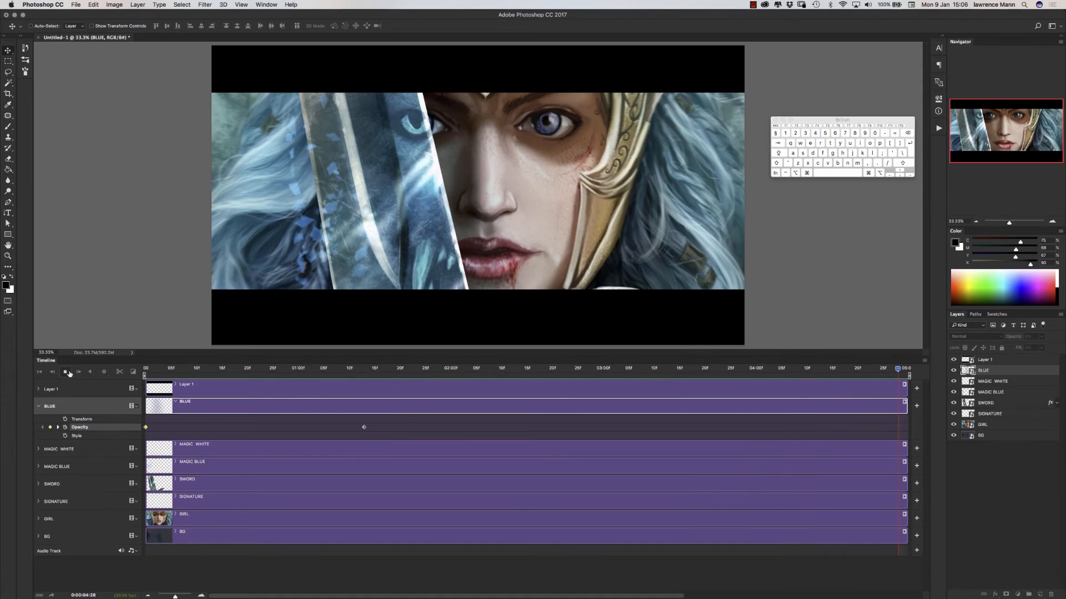
Step: Move the BLUE track's end Opacity keyframe to about 0:00:02:17 and preview the slower fade-in
click(364, 427)
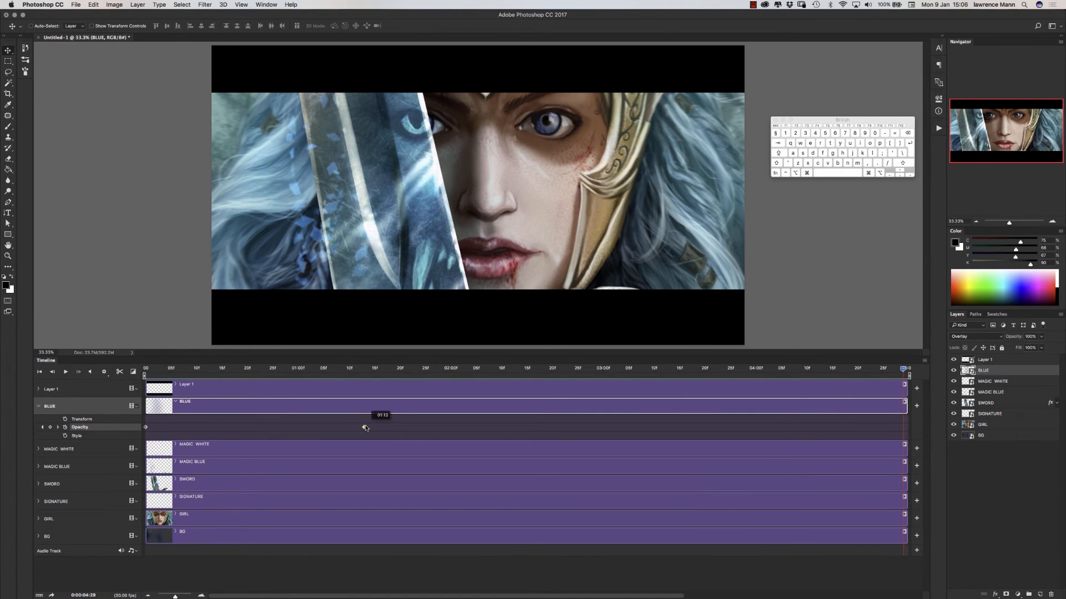
drag(366, 429, 537, 434)
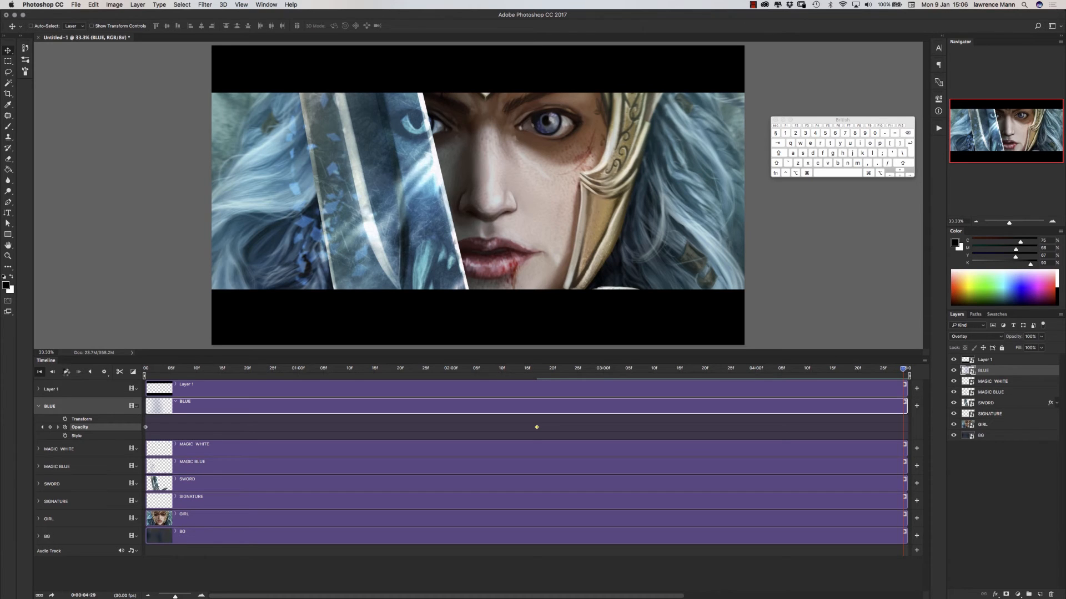
click(66, 373)
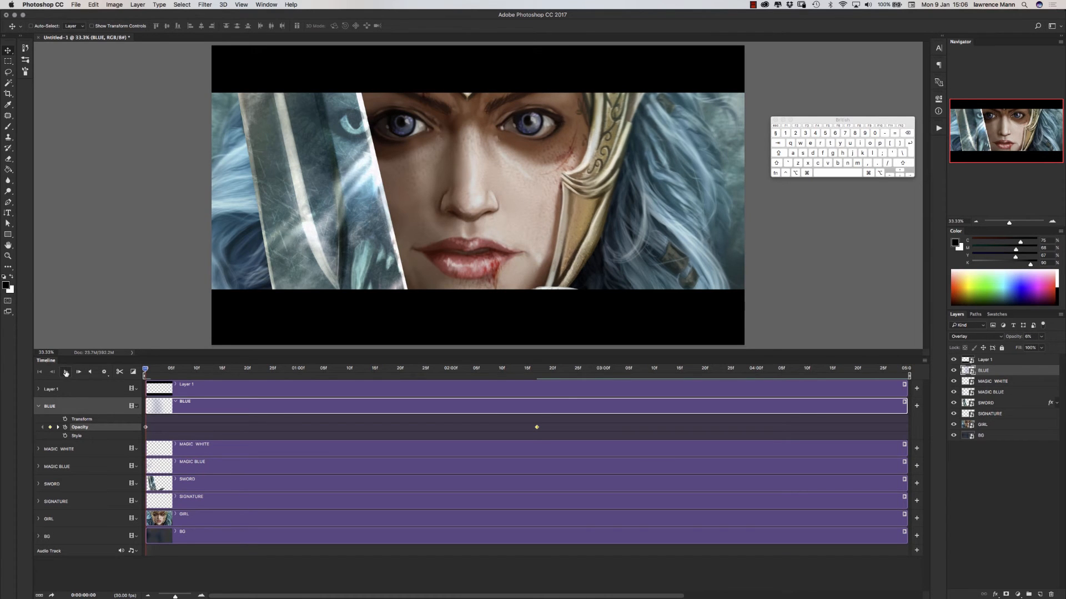
click(66, 373)
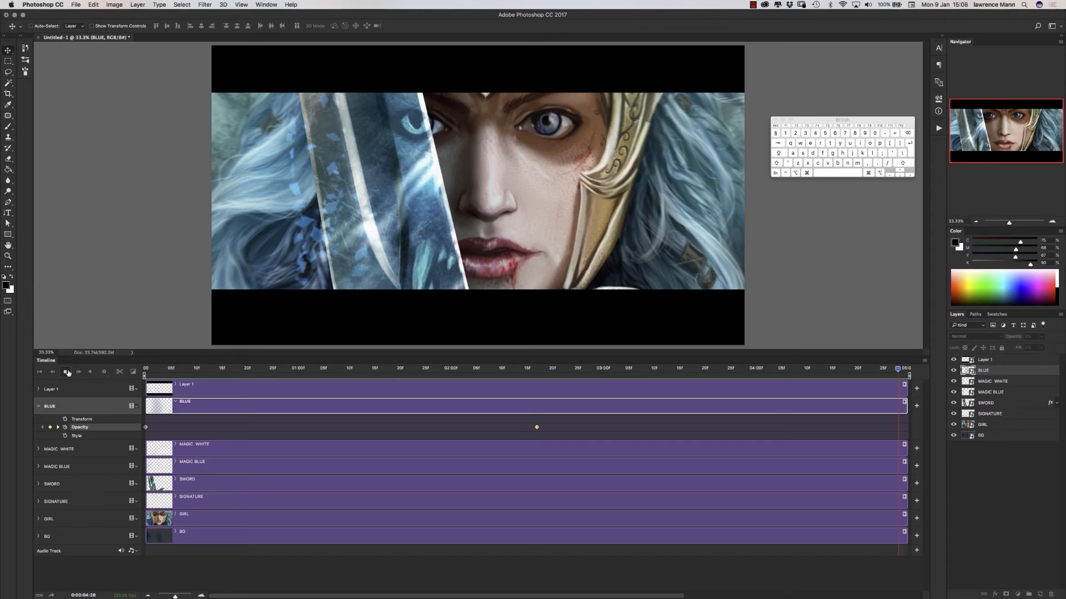
click(65, 374)
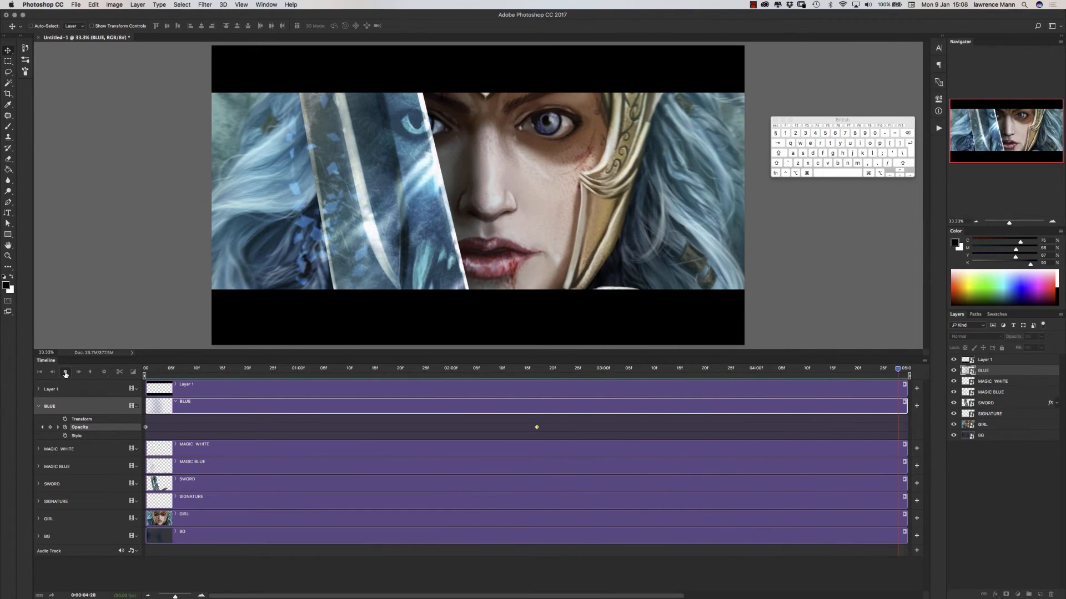
Step: Expand the SIGNATURE track and move the signature up into the visible picture beside the sword's lower-left edge
click(64, 502)
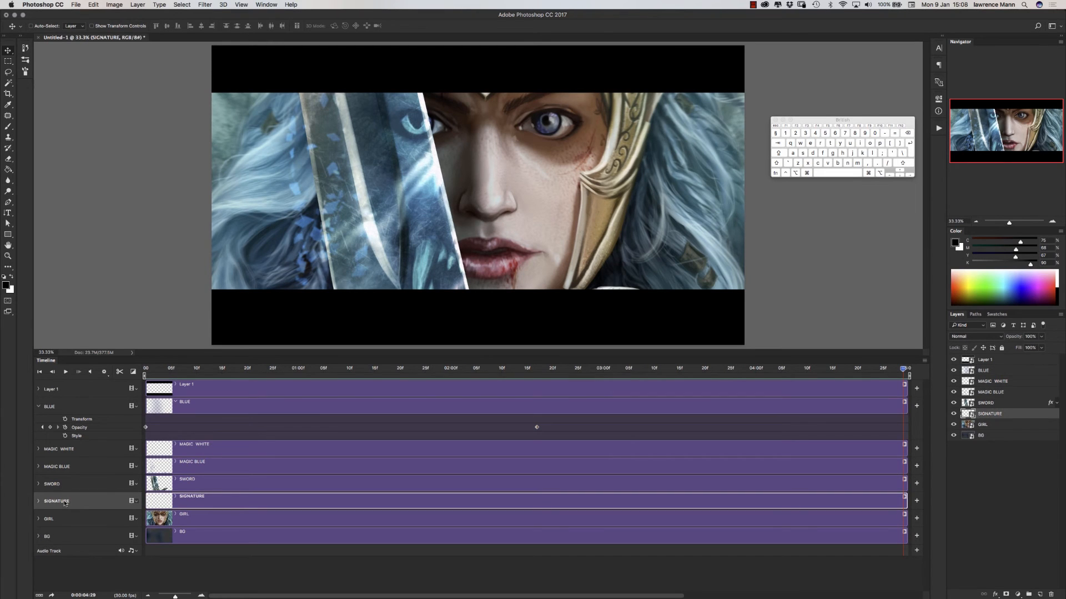
click(39, 502)
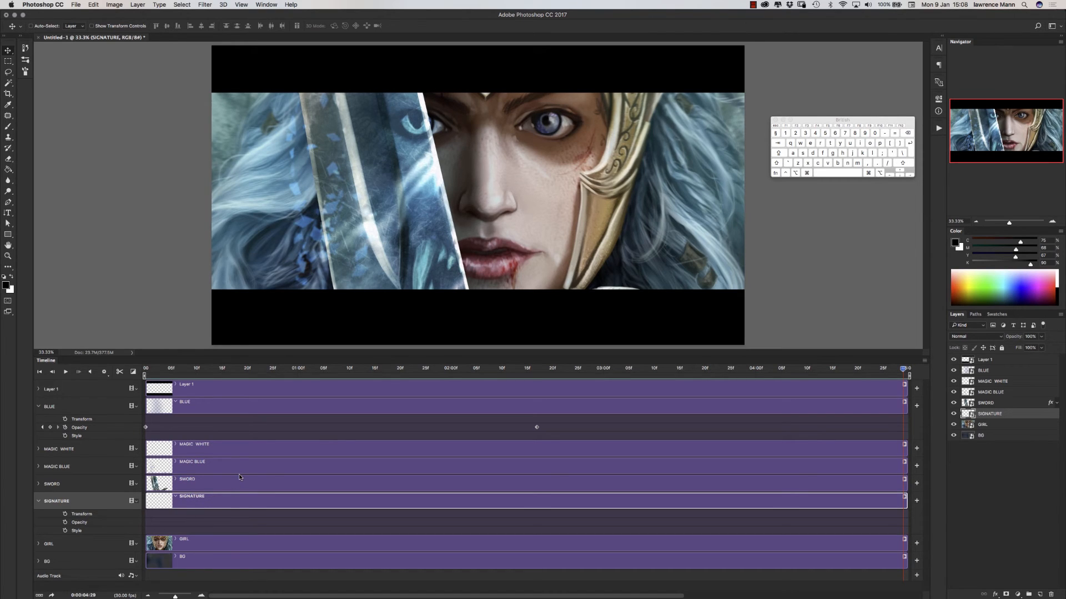
mouse_move(359, 308)
mouse_down()
mouse_move(338, 294)
mouse_move(325, 226)
mouse_move(343, 239)
mouse_up()
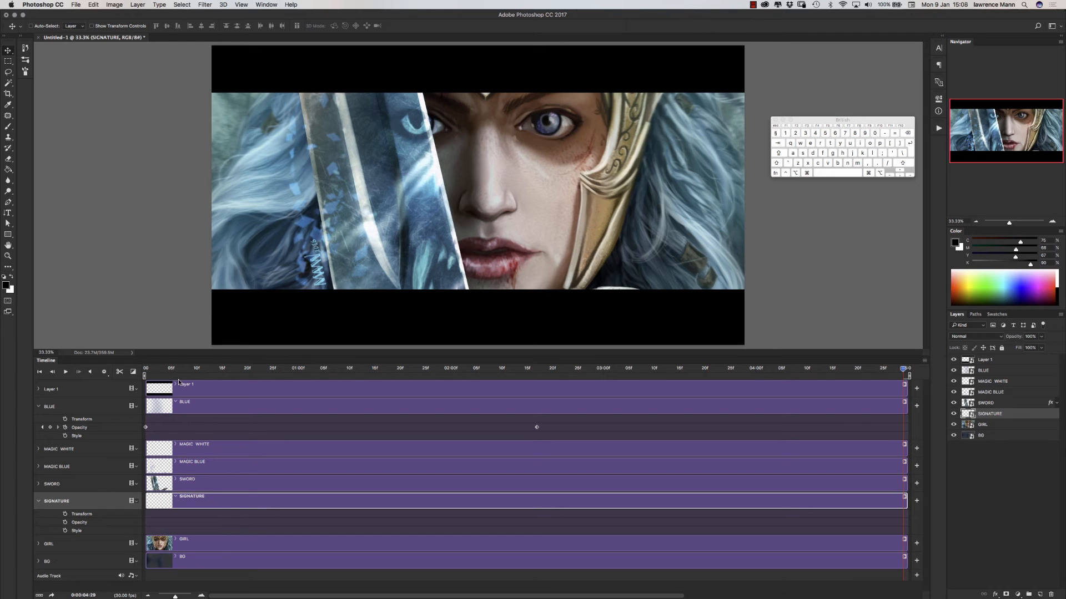
Step: Add SIGNATURE Opacity keyframes at the last frame and at 0:00:04:00, setting the opacity to 0% at 0:00:04:00
click(65, 523)
click(155, 368)
click(196, 369)
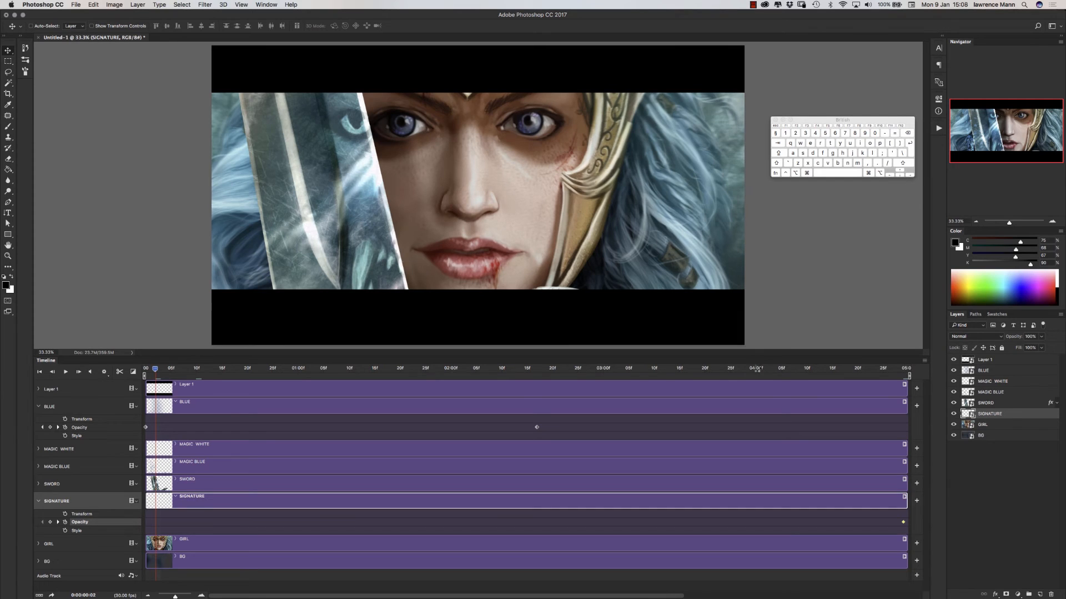
click(756, 369)
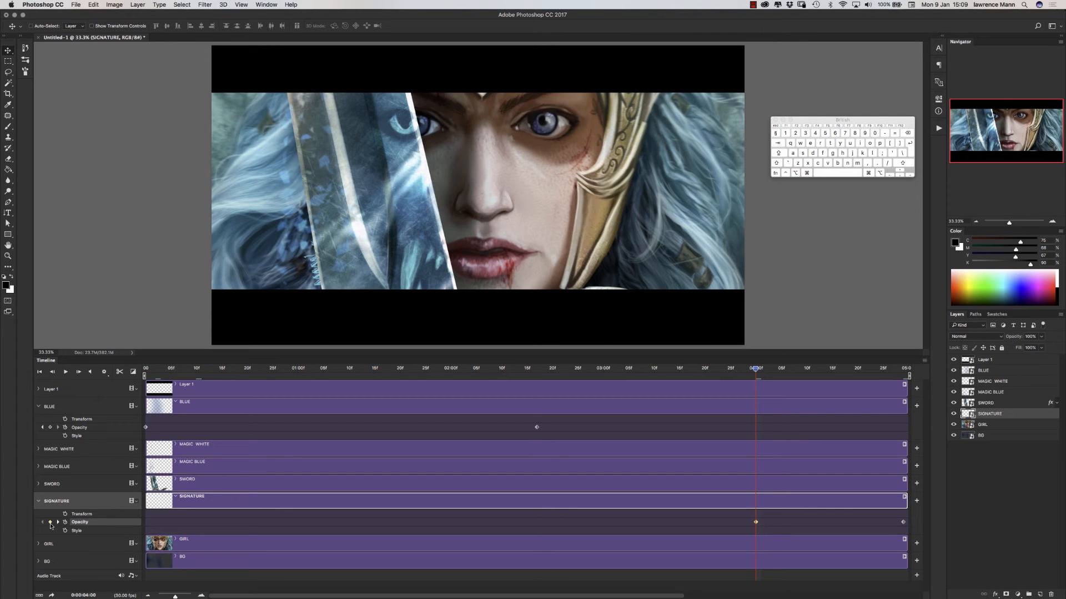
drag(1017, 337, 944, 333)
Step: Preview the animation with the signature fade and collapse the BLUE and SIGNATURE tracks
click(364, 369)
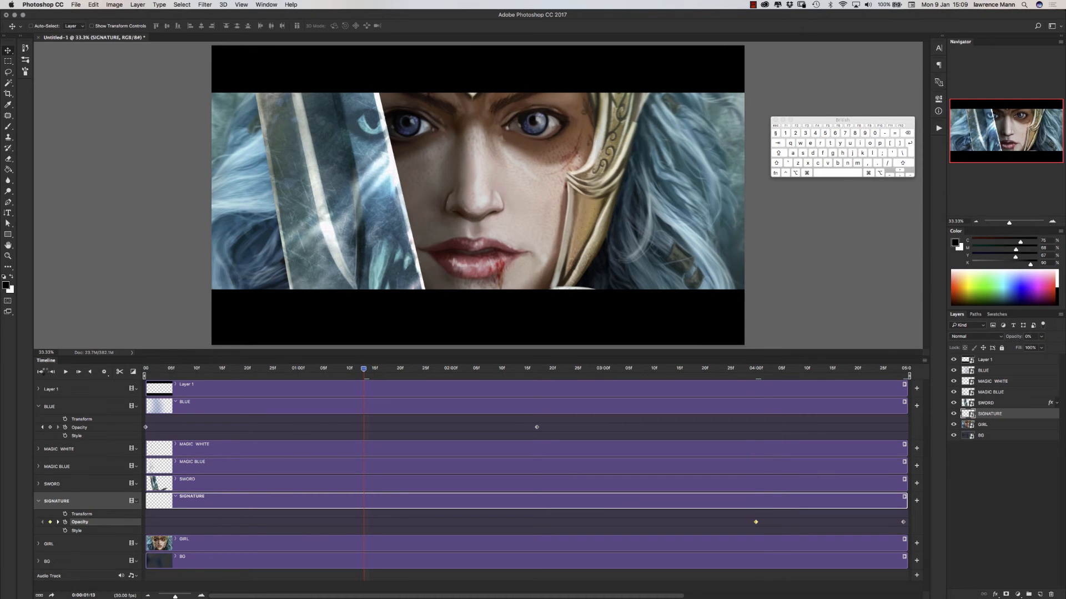
click(66, 372)
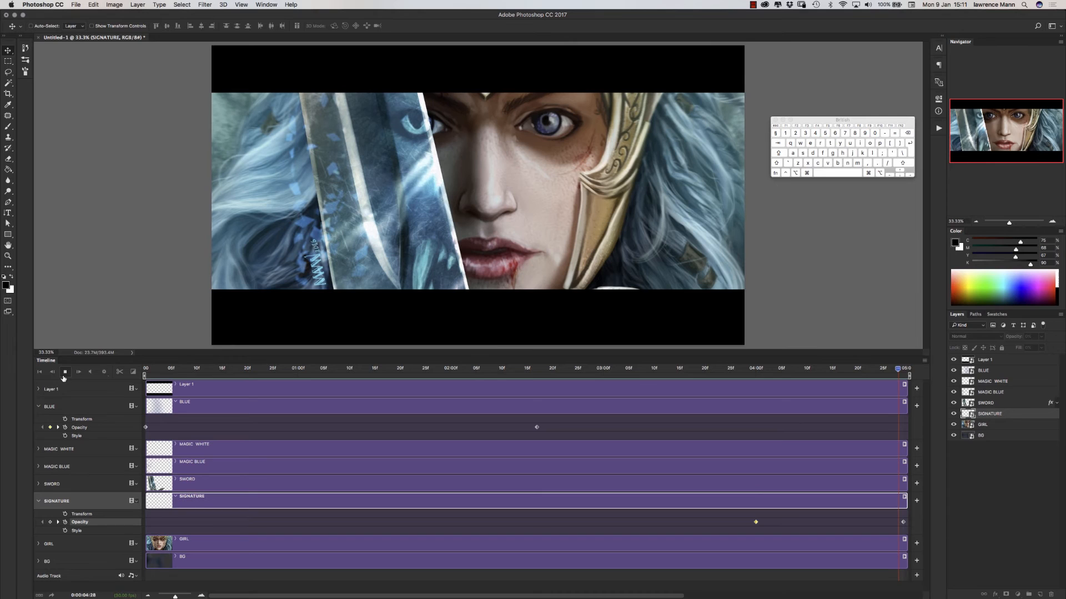
click(38, 407)
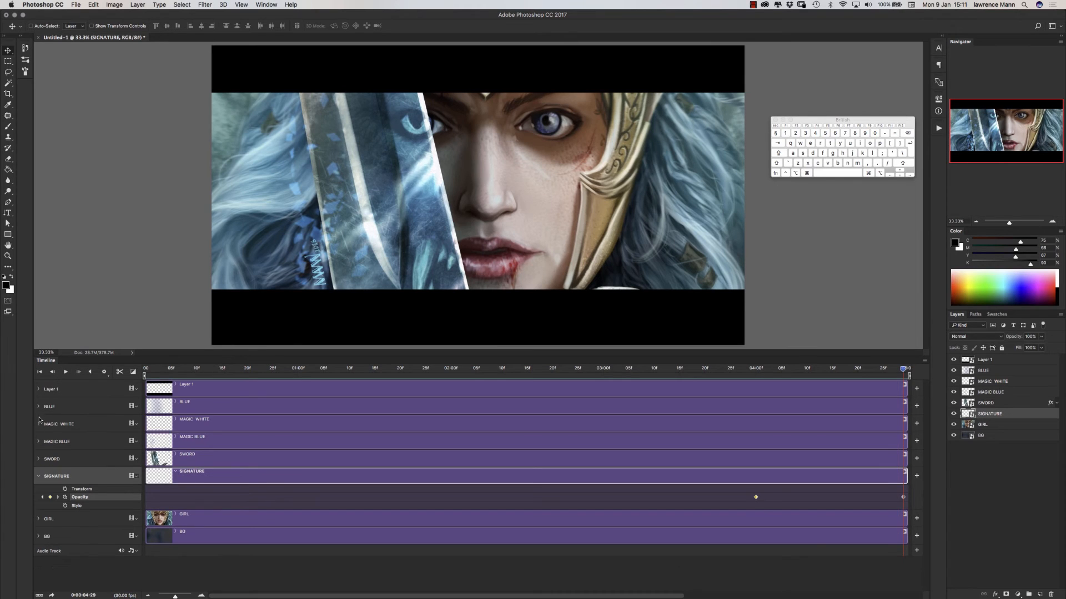
click(38, 476)
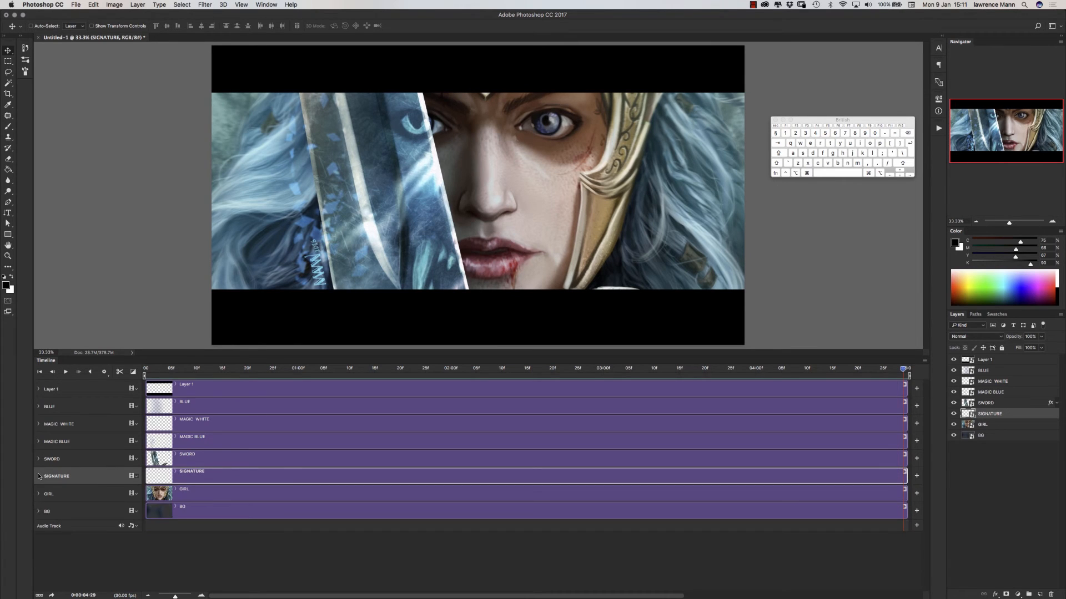
Step: Add a new layer above BLUE and set up a small, soft Brush with 0% hardness and white as the foreground colour
click(207, 401)
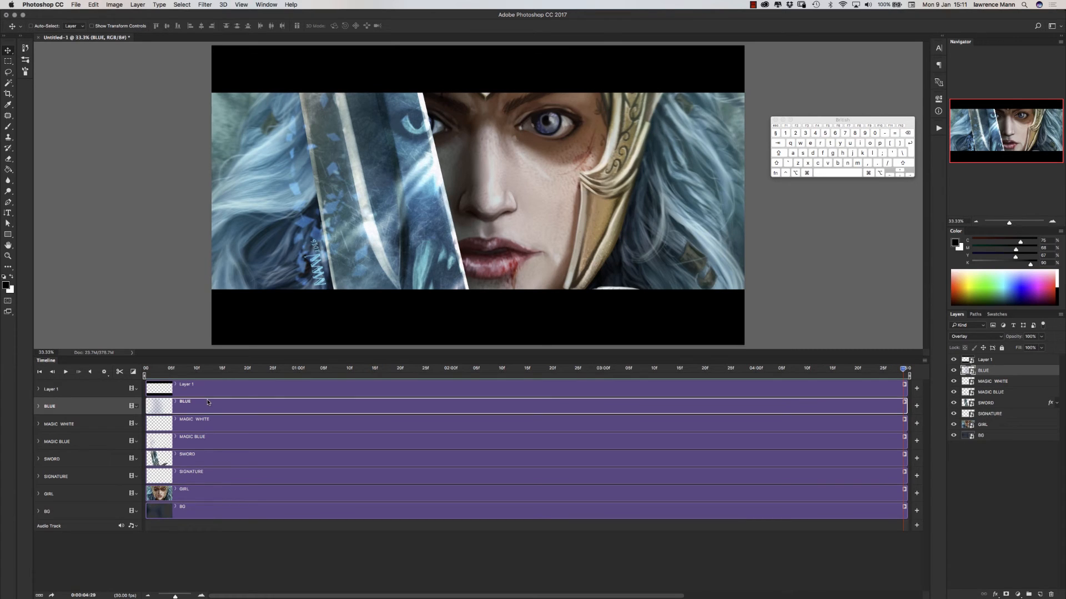
click(1040, 594)
click(8, 129)
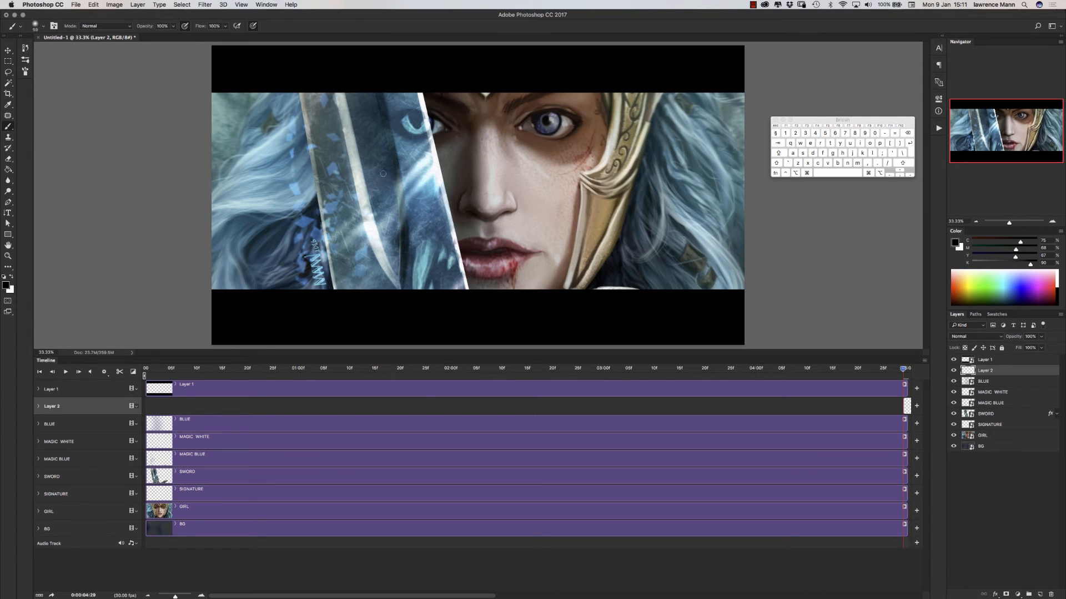
right_click(382, 173)
click(473, 193)
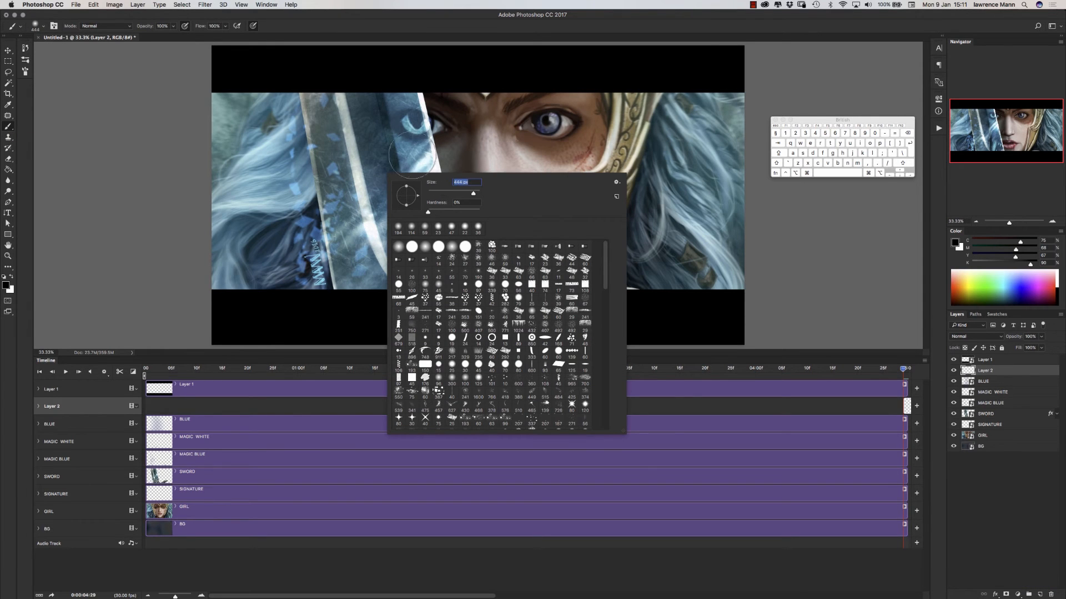
drag(472, 193, 444, 193)
click(11, 278)
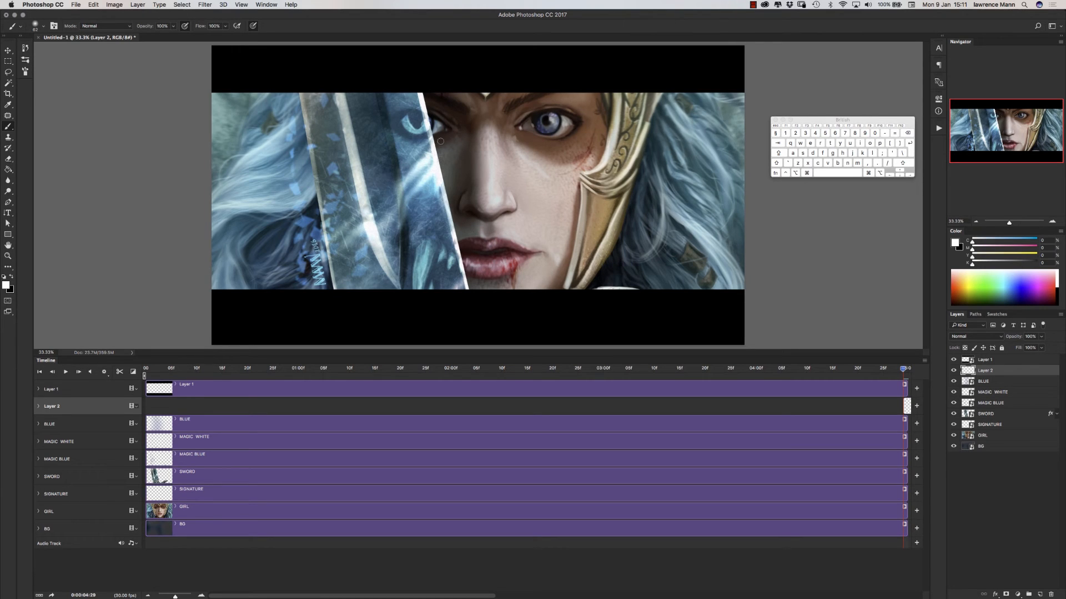
Step: Paint a straight horizontal white light streak across the sword's right edge at nose height
key(shift)
drag(440, 166, 440, 215)
shift+click(440, 166)
key(super+z)
shift+click(419, 165)
drag(434, 170, 509, 172)
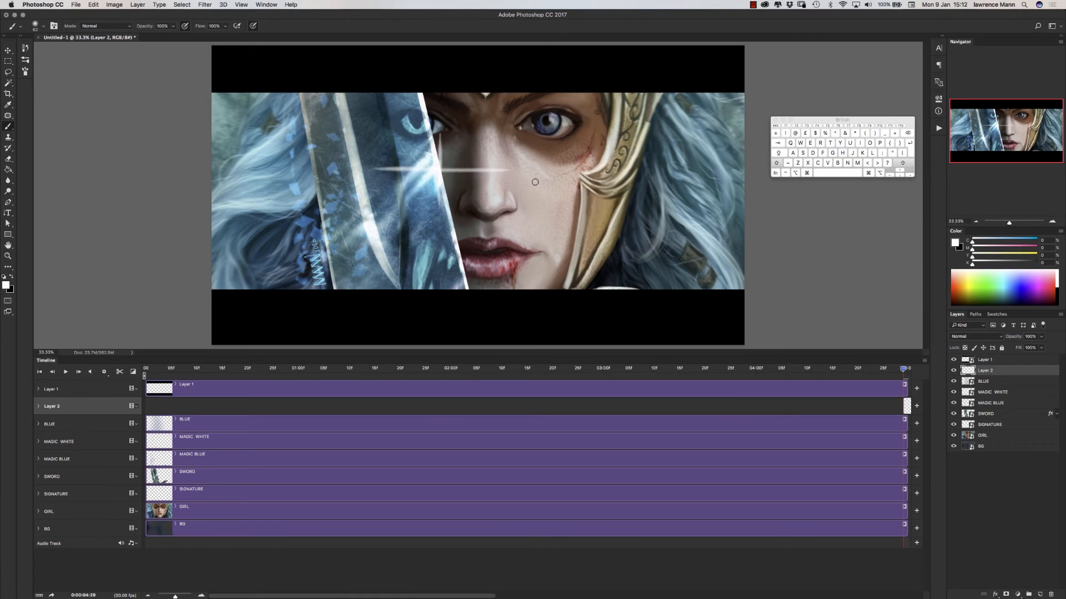
Step: Paint tapering vertical and diagonal white rays outward from the streak's centre to form a star flare
drag(440, 160, 445, 67)
drag(440, 184, 434, 229)
drag(437, 169, 413, 135)
drag(439, 171, 471, 206)
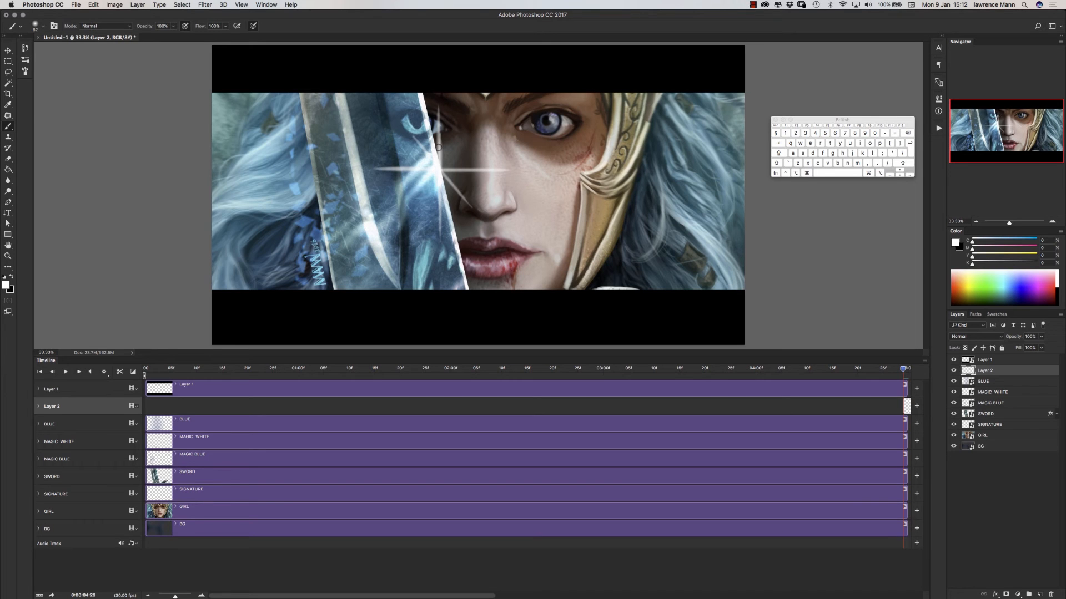
drag(439, 171, 468, 134)
drag(438, 167, 409, 209)
Step: Paint a bright core at the flare's centre with a soft brush of about 348 px and add short rays with a smaller brush
right_click(432, 179)
click(517, 201)
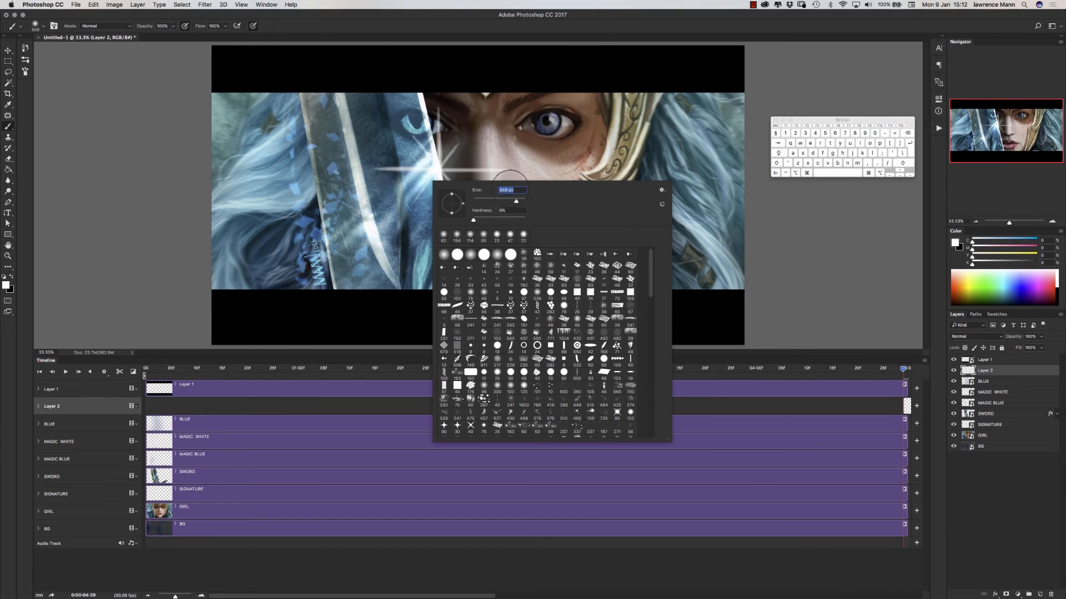
click(438, 166)
drag(438, 164, 438, 169)
right_click(437, 169)
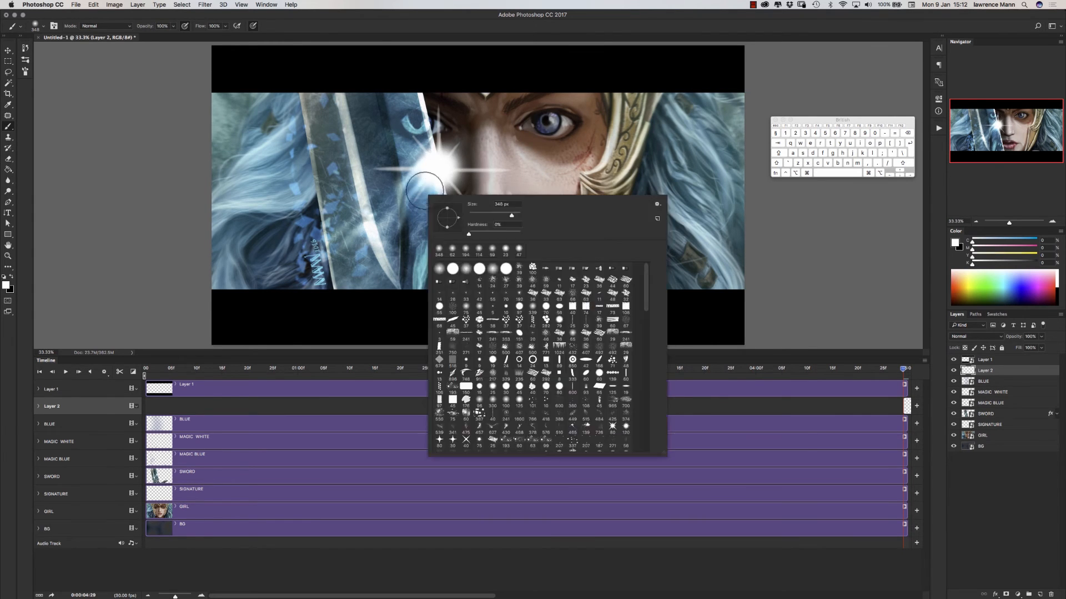
key(Return)
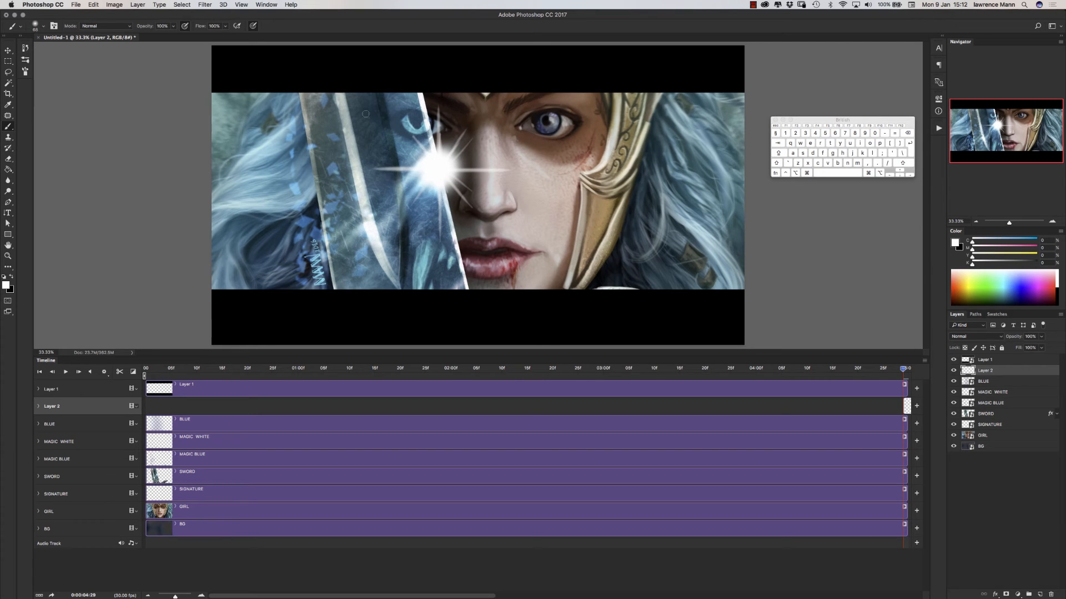
Step: Apply a Gaussian Blur with a radius of about 17.8 pixels to the painted flare
click(205, 5)
mouse_move(219, 114)
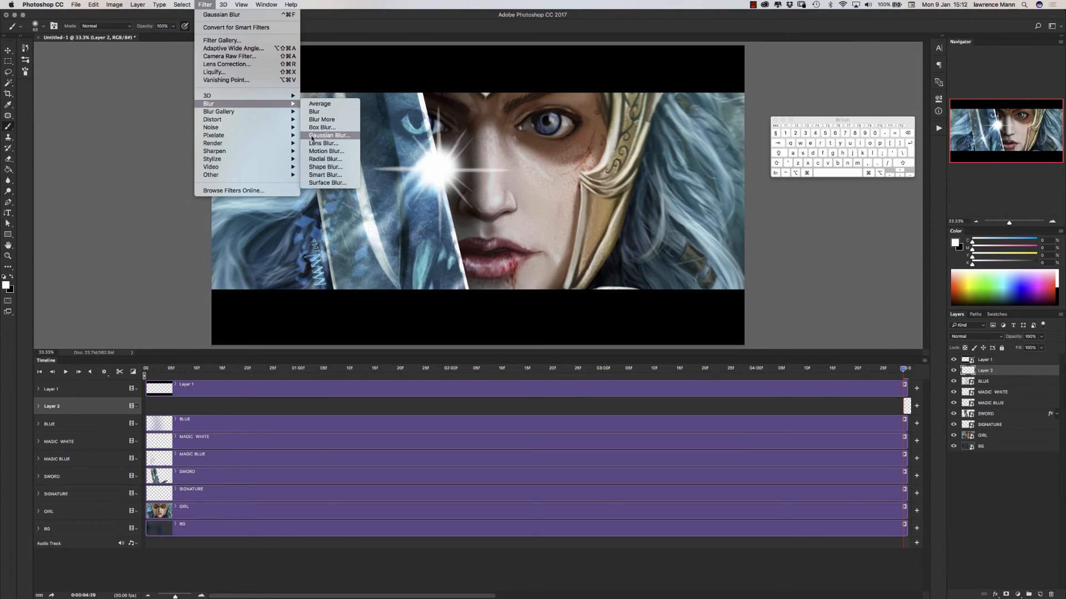
click(311, 136)
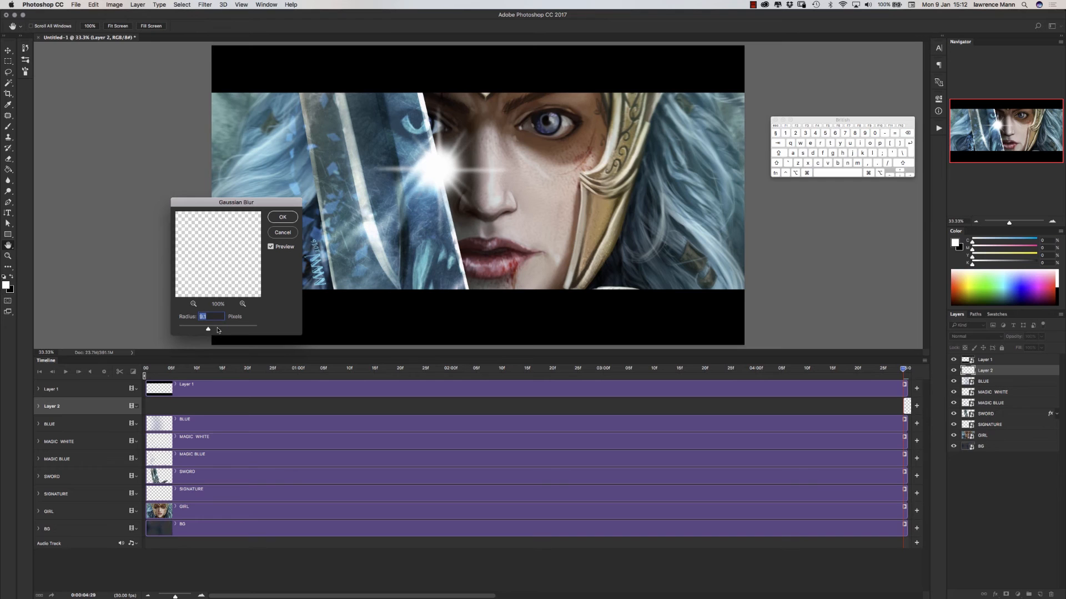
click(217, 329)
drag(212, 329, 213, 329)
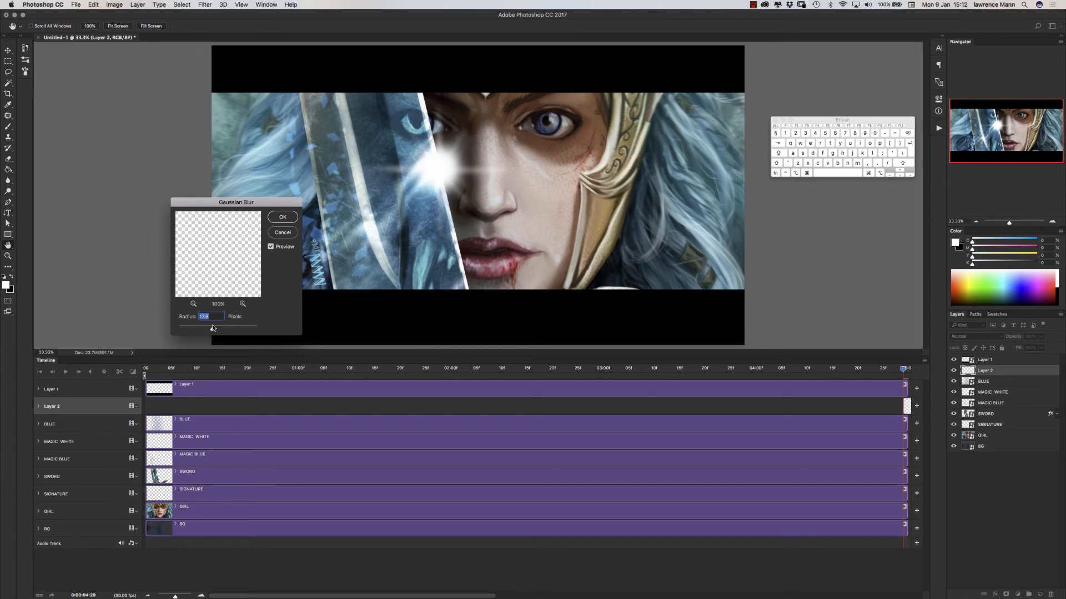
click(270, 218)
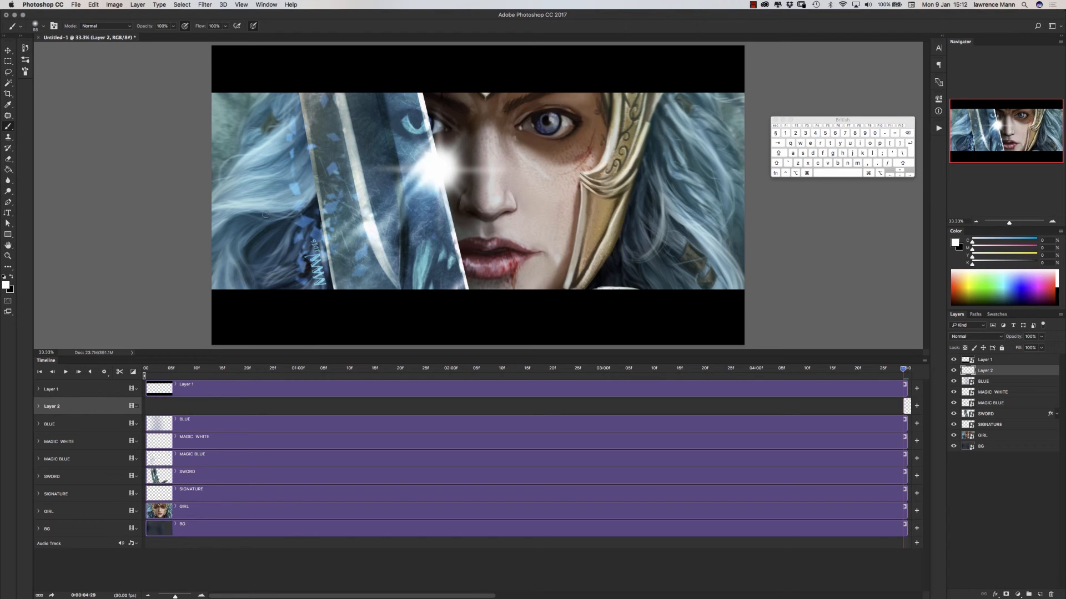
right_click(373, 194)
drag(439, 163, 440, 77)
key(super+z)
Step: Enlarge the soft brush and paint longer vertical and horizontal white rays out from the flare's centre
right_click(391, 178)
click(475, 198)
drag(438, 167, 441, 58)
key(super+z)
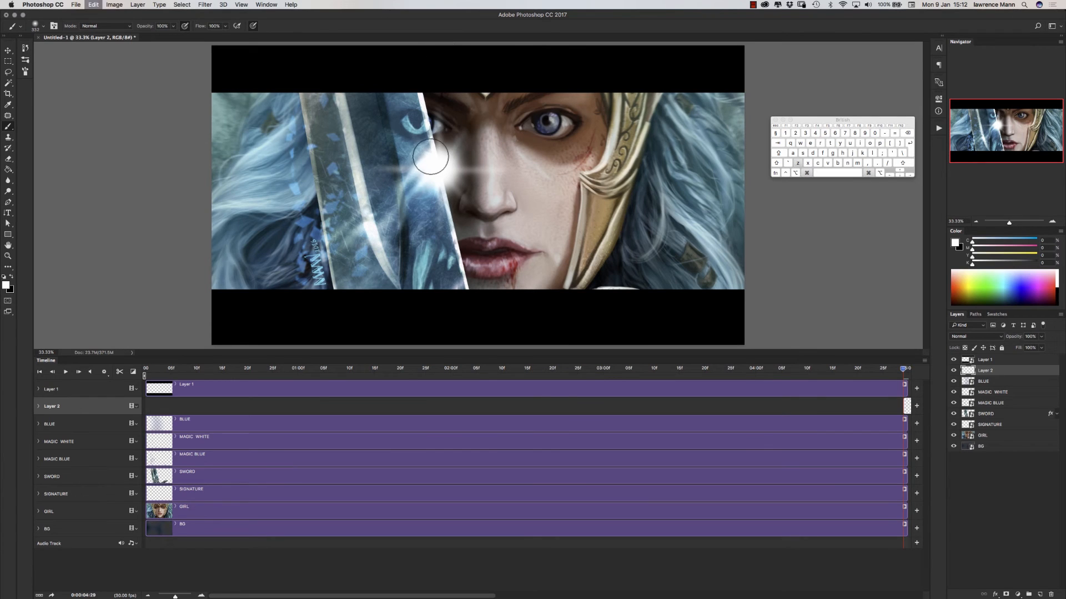
drag(435, 167, 434, 48)
drag(436, 172, 428, 310)
drag(440, 171, 269, 145)
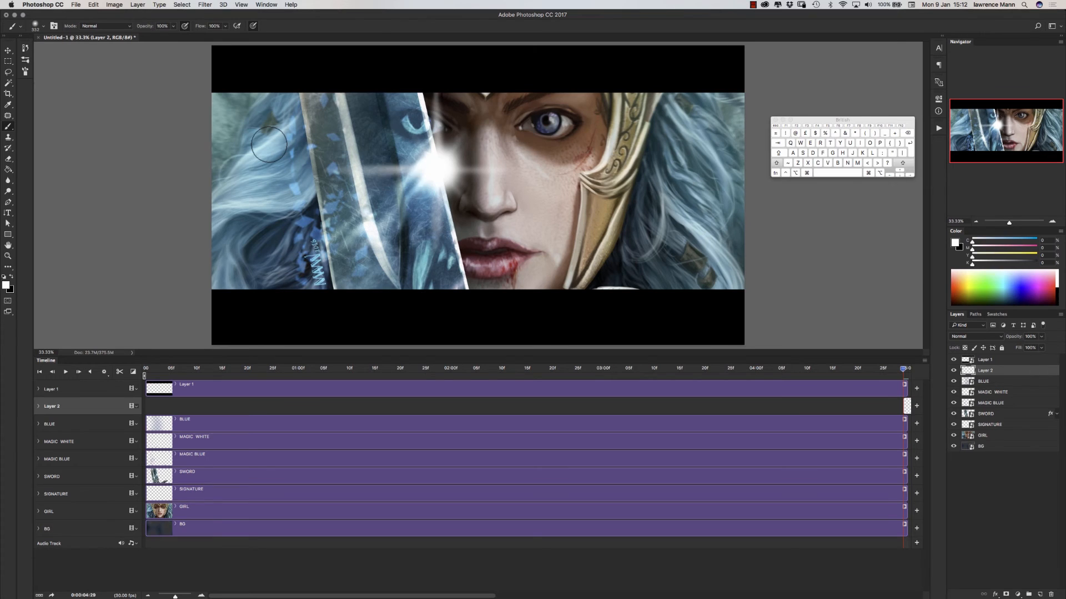
drag(436, 167, 560, 192)
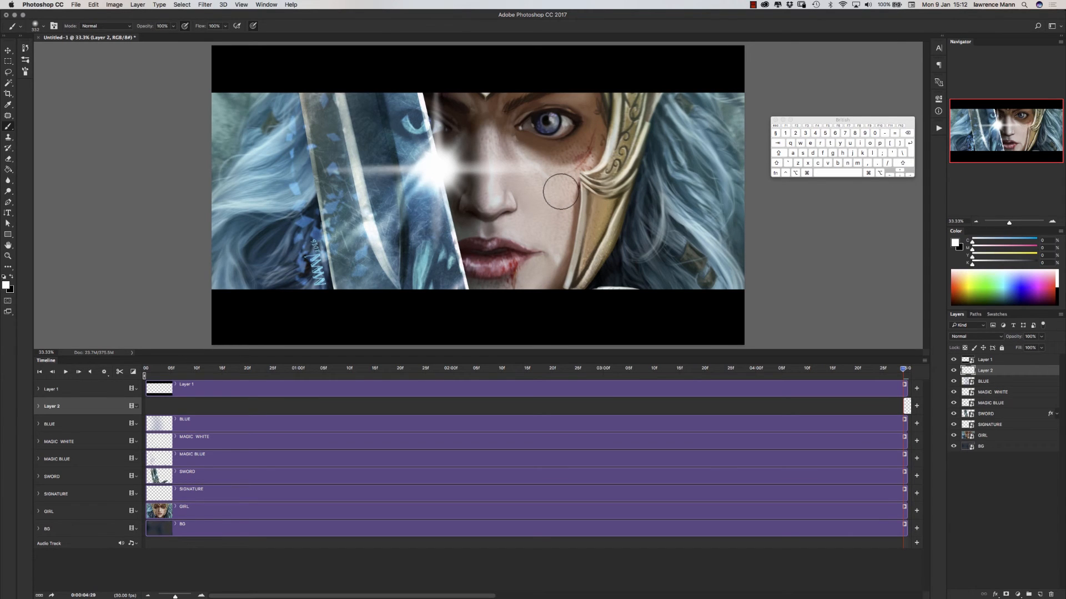
Step: Transform the flare to about 57% of its size, rotate it 90° and reposition it on the sword's right edge
key(super+t)
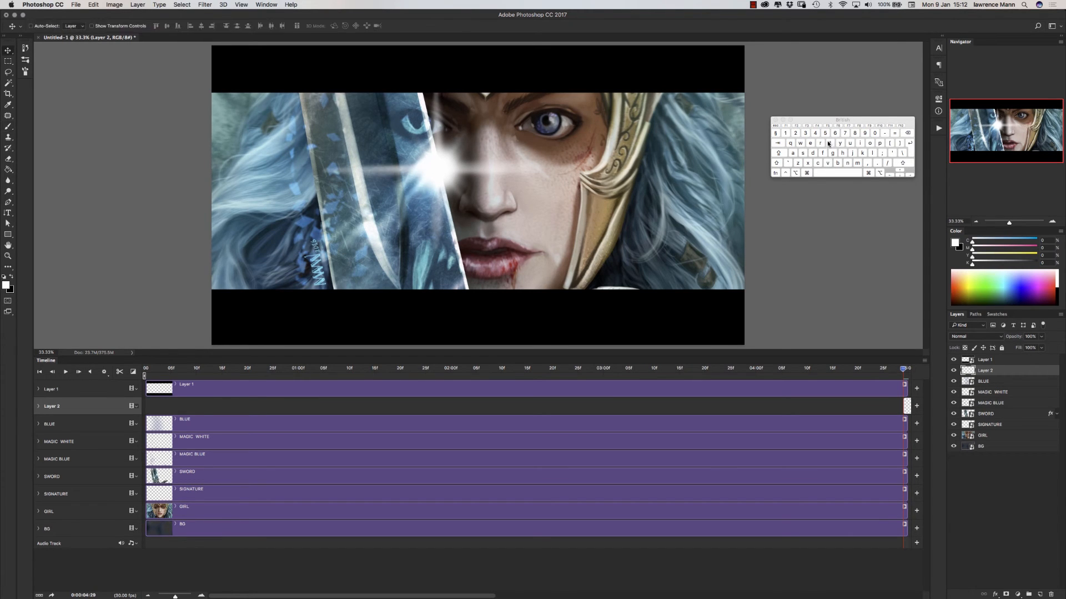
drag(321, 252, 360, 196)
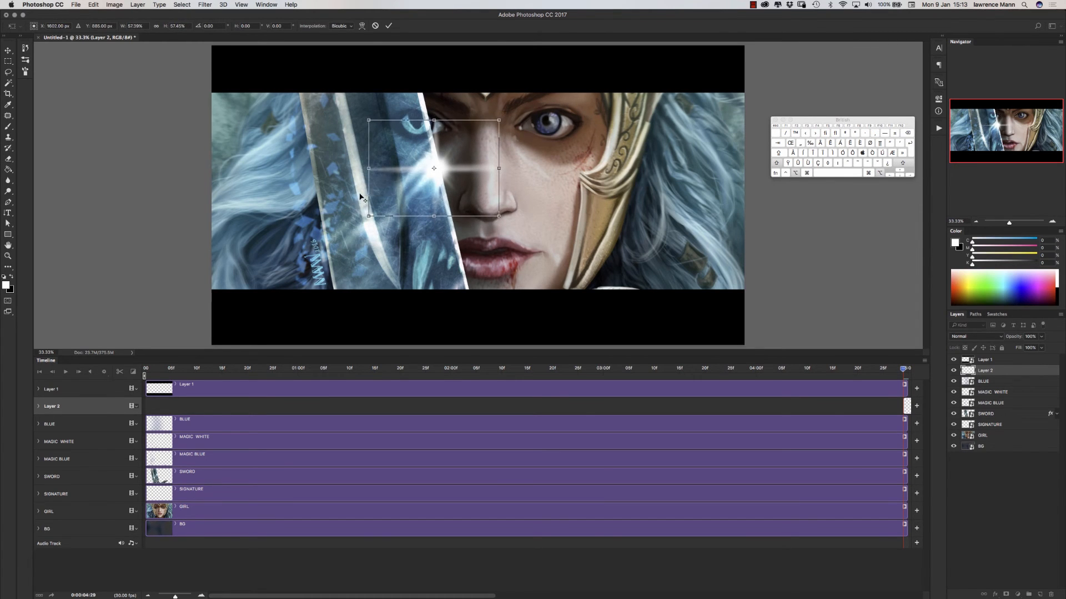
drag(356, 109, 486, 83)
drag(403, 172, 410, 174)
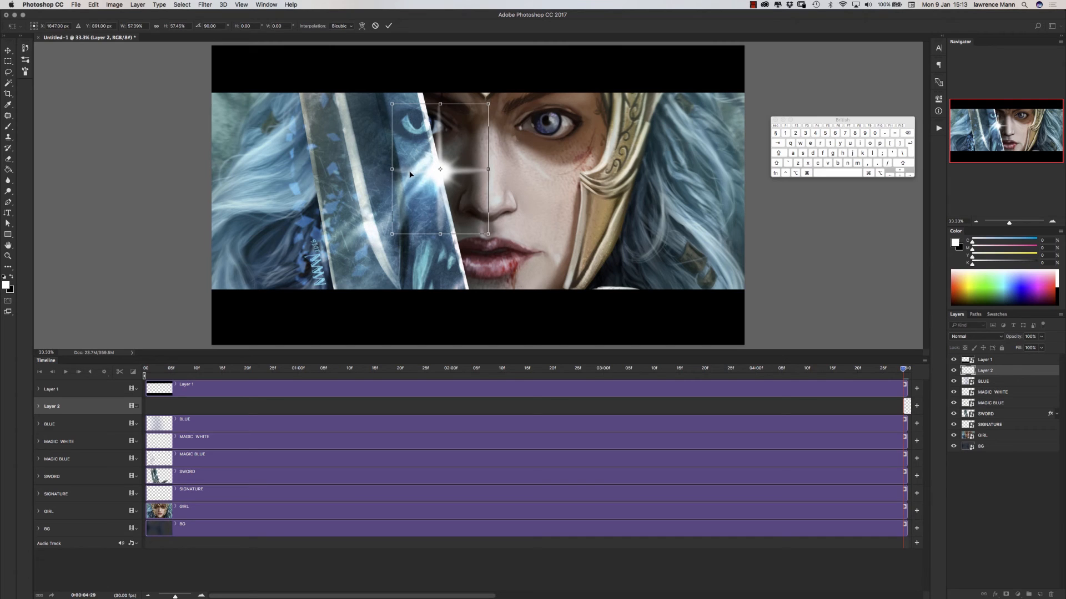
key(Return)
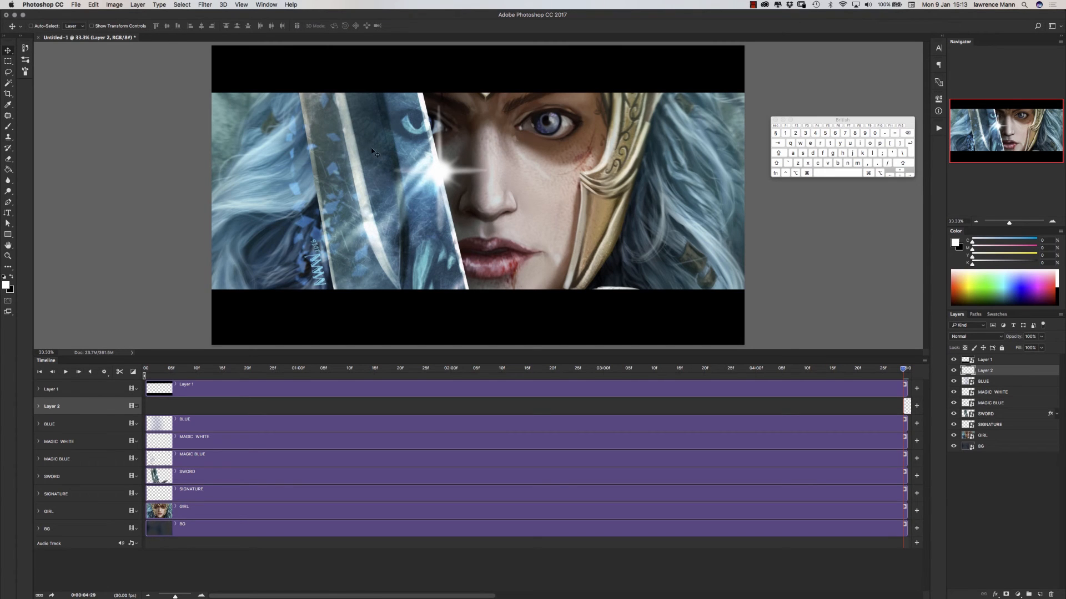
Step: Set Layer 2's blend mode to Overlay and move the flare up the sword's right edge behind the upper letterbox bar
click(967, 335)
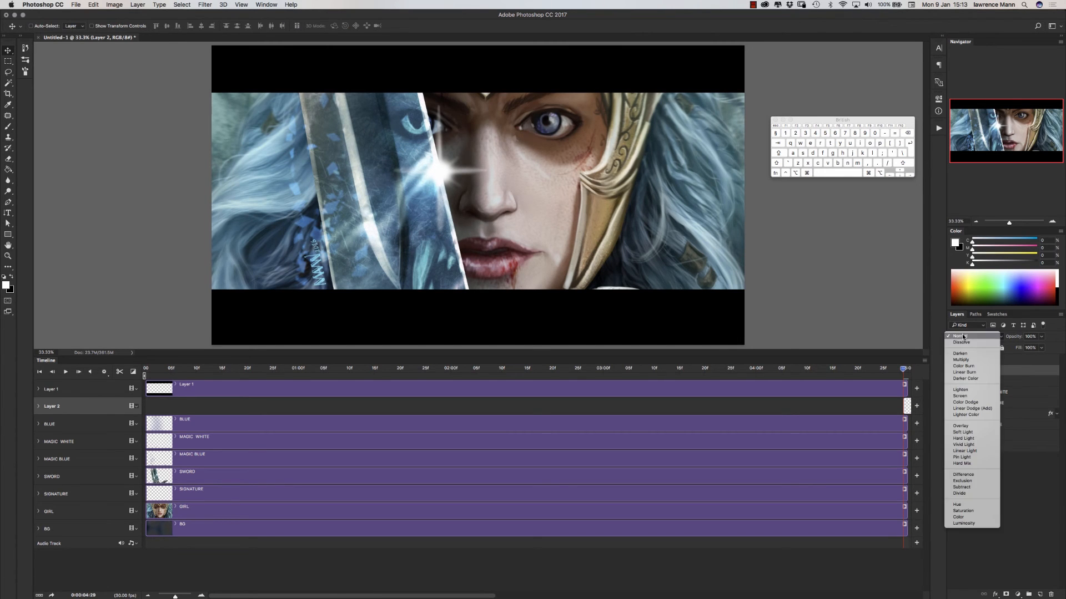
click(955, 427)
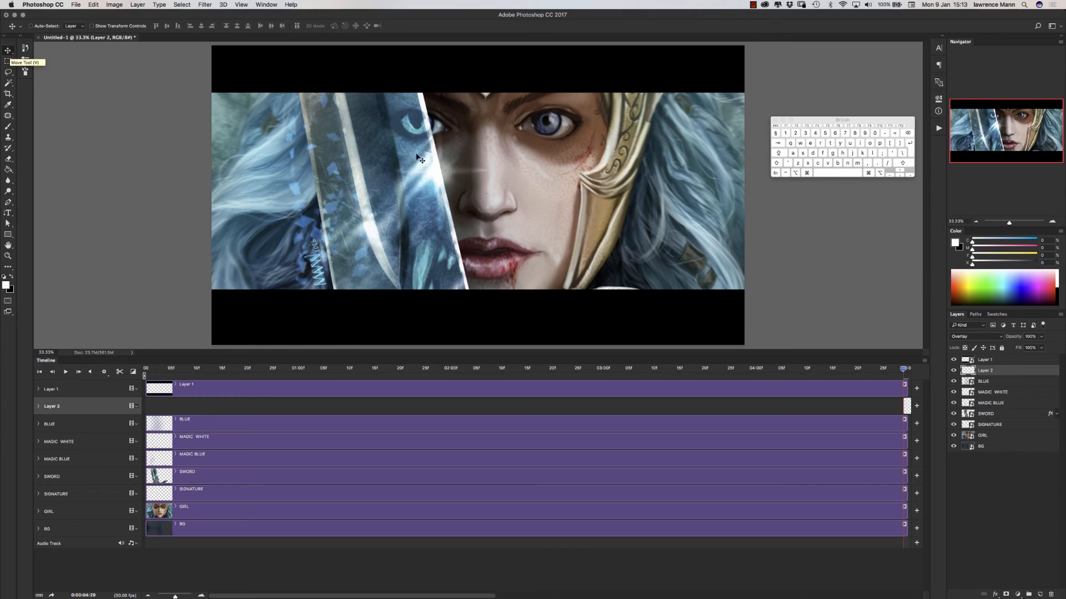
drag(428, 169, 403, 59)
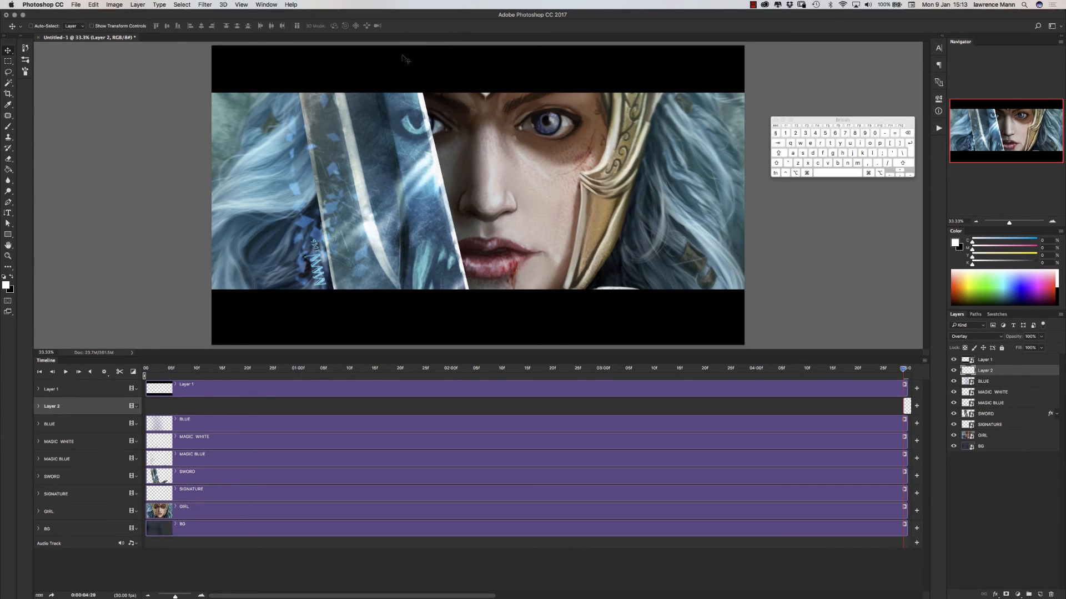
Step: Convert Layer 2 to a smart object and extend its timeline clip back to the start of the animation
right_click(983, 370)
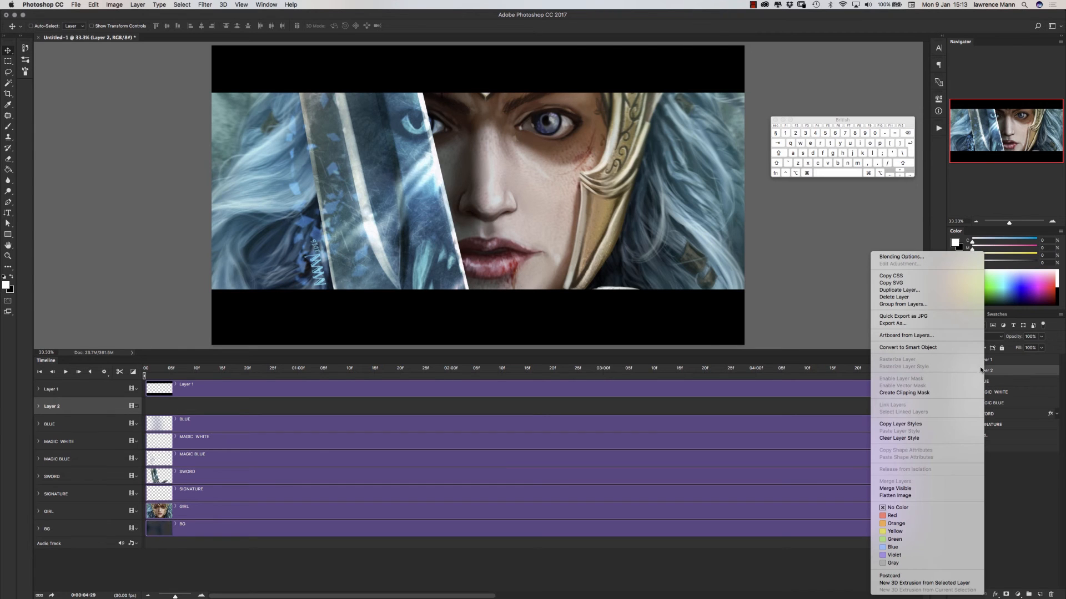
click(887, 348)
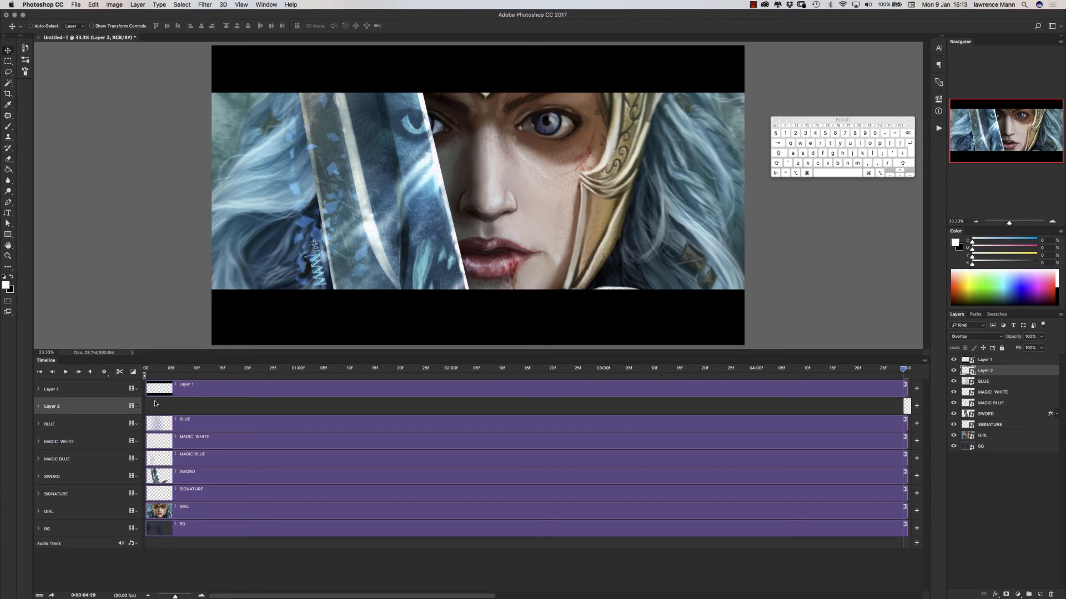
drag(891, 408, 133, 401)
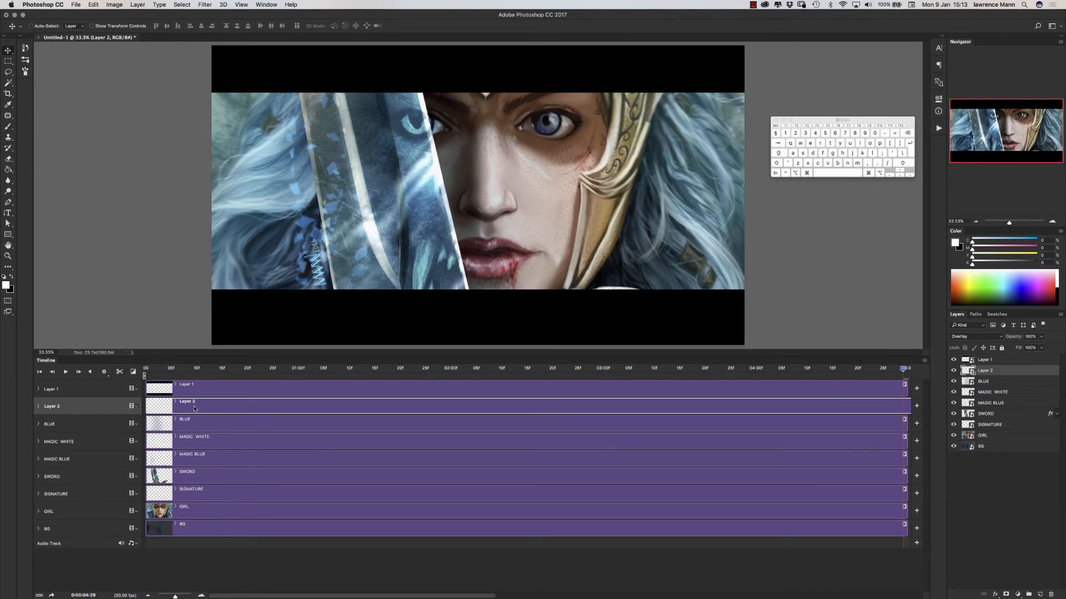
mouse_move(662, 407)
mouse_down()
mouse_move(533, 409)
mouse_move(674, 411)
mouse_move(665, 409)
mouse_up()
Step: Enable Transform keyframing on Layer 2 at the end of the timeline and add a Transform keyframe at 0:00:00:00
click(39, 407)
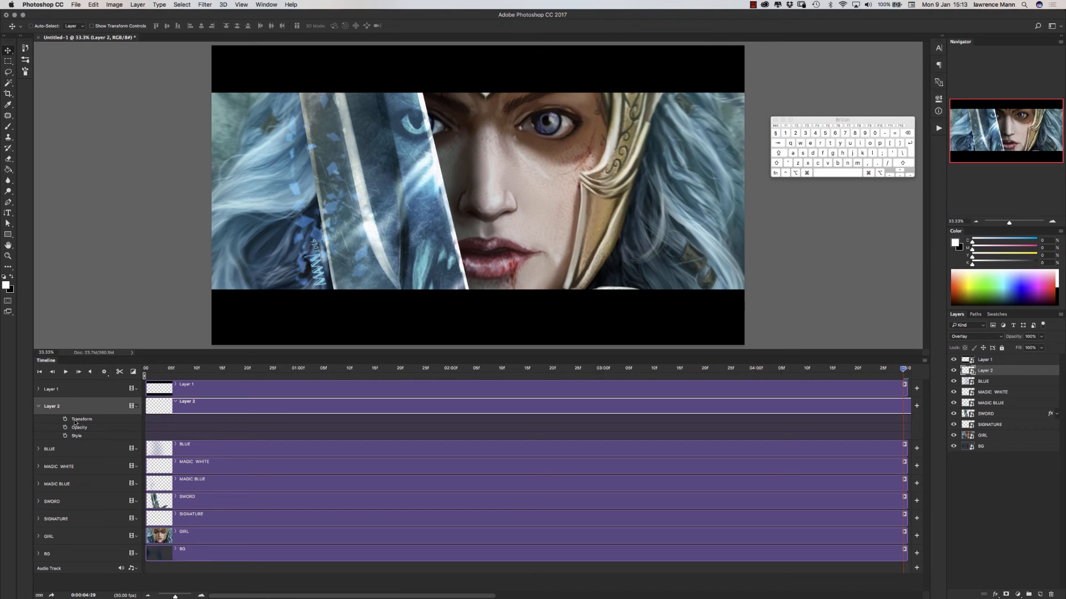
click(65, 419)
click(145, 369)
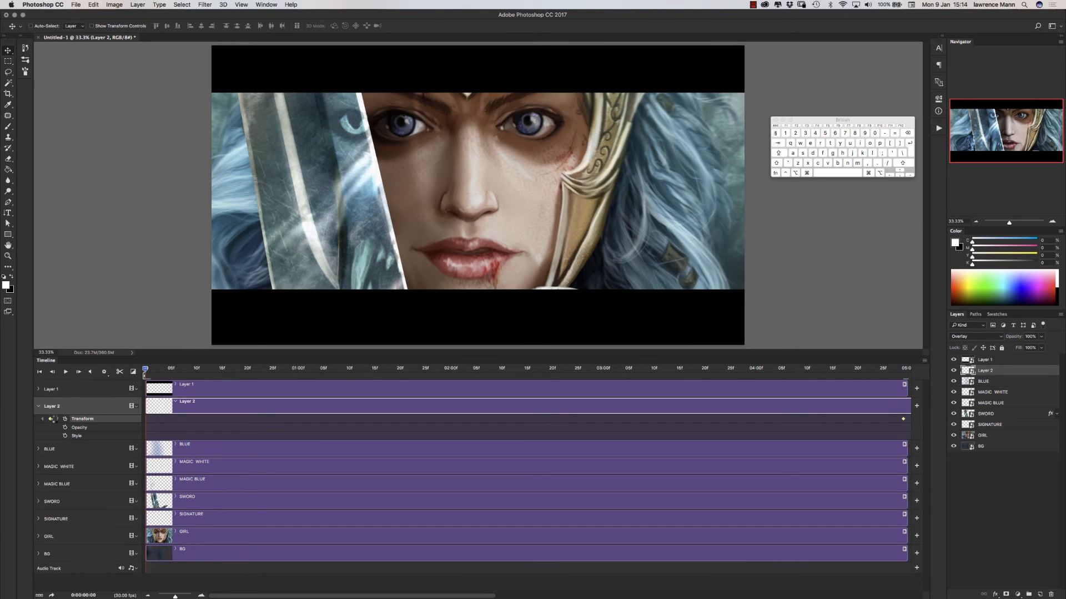
click(50, 420)
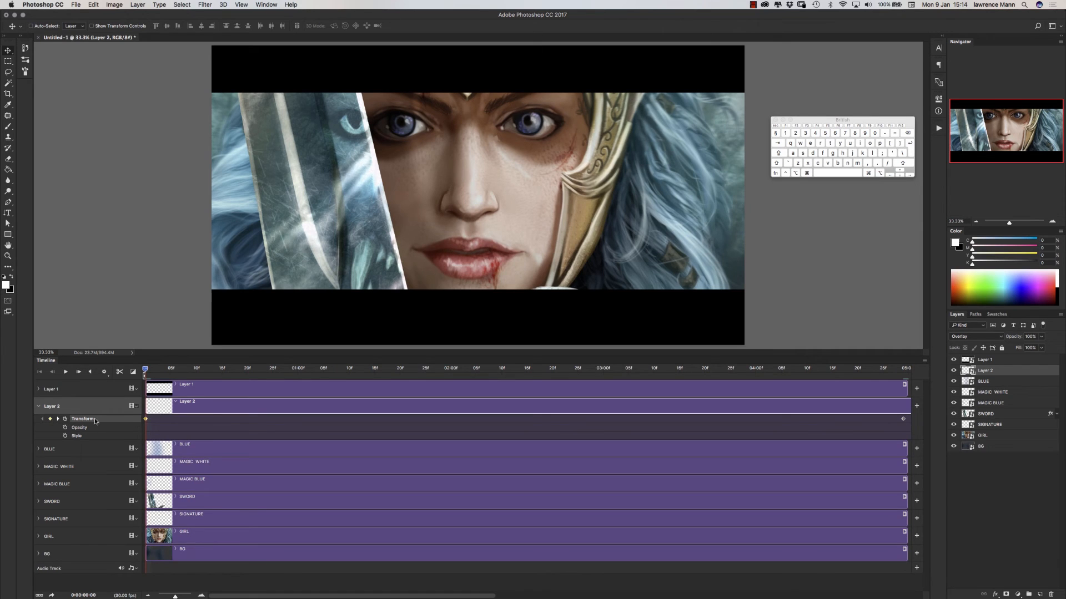
Step: At 0:00:04:29, move the flare down along the sword's right edge to behind the lower letterbox bar
key(space)
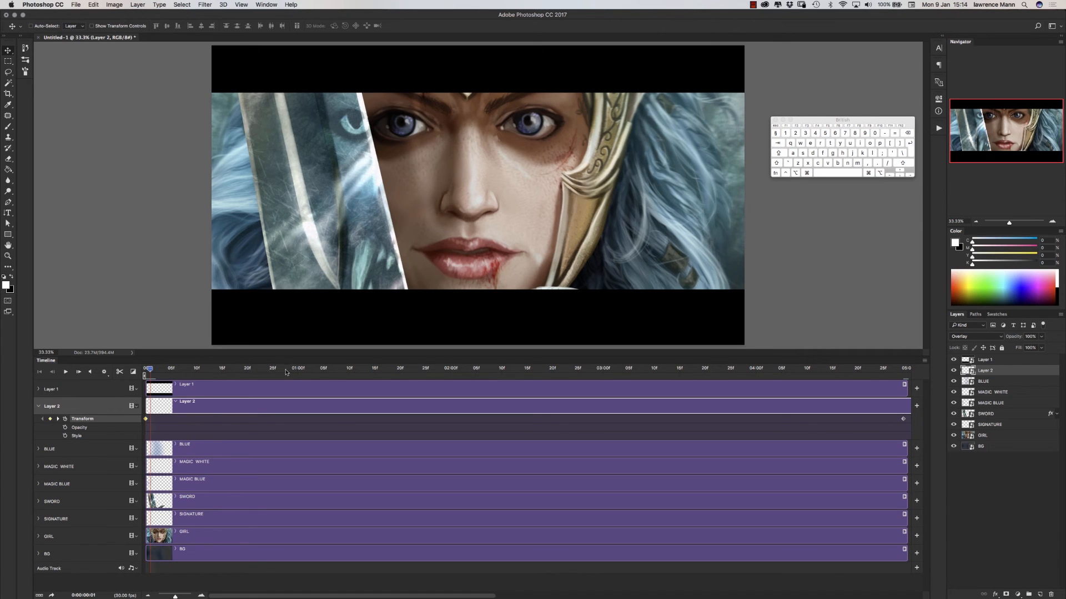
click(903, 371)
drag(906, 375, 907, 370)
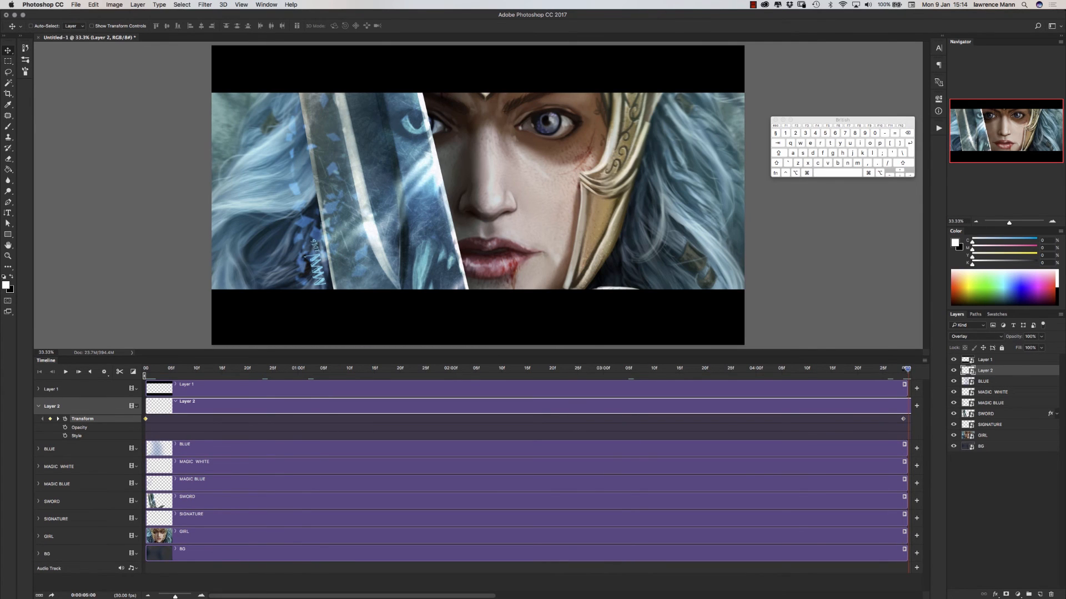
drag(907, 370, 904, 371)
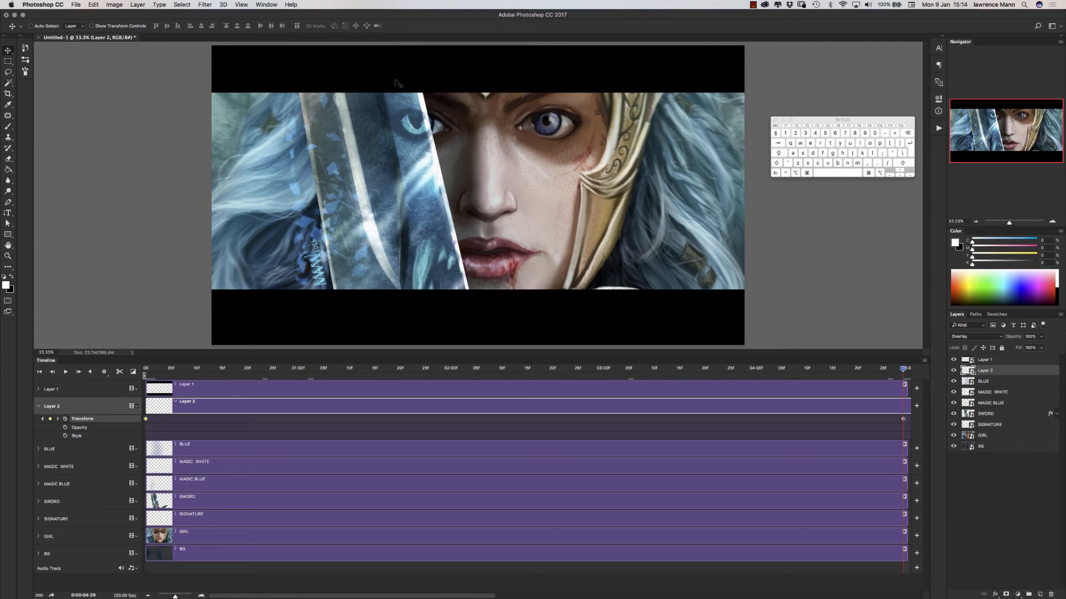
drag(422, 100, 472, 318)
Step: Play back the animation to review the flare's movement and return the playhead to the start
click(64, 373)
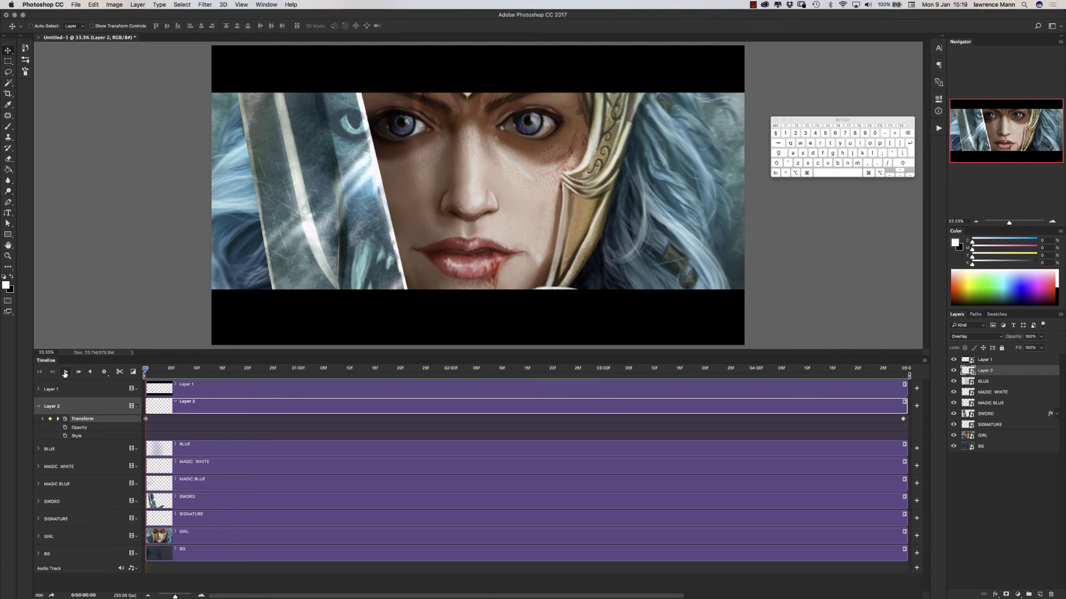
click(65, 372)
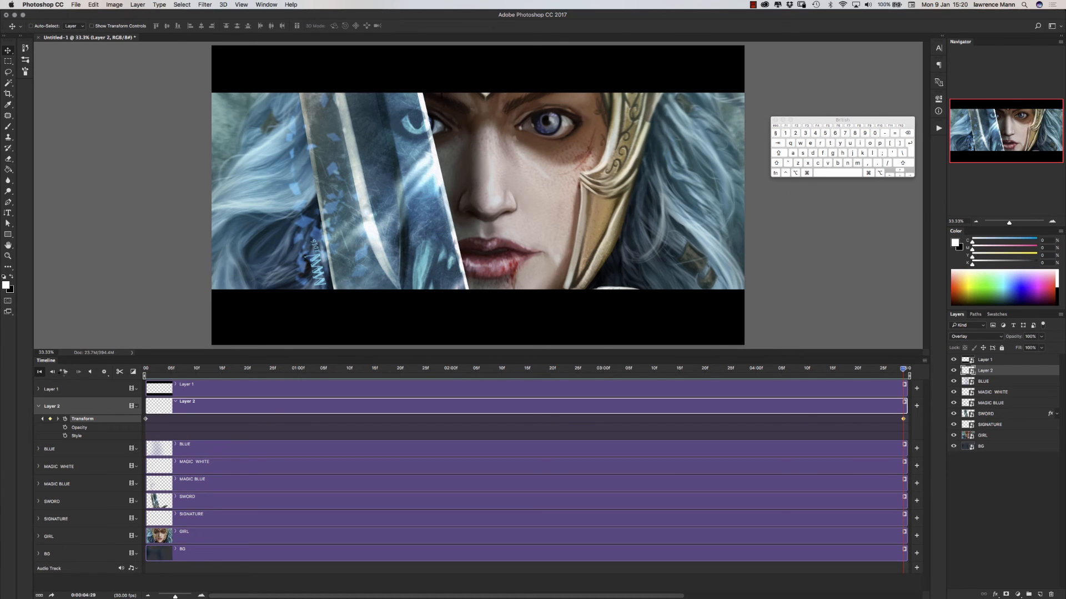
click(64, 373)
click(64, 372)
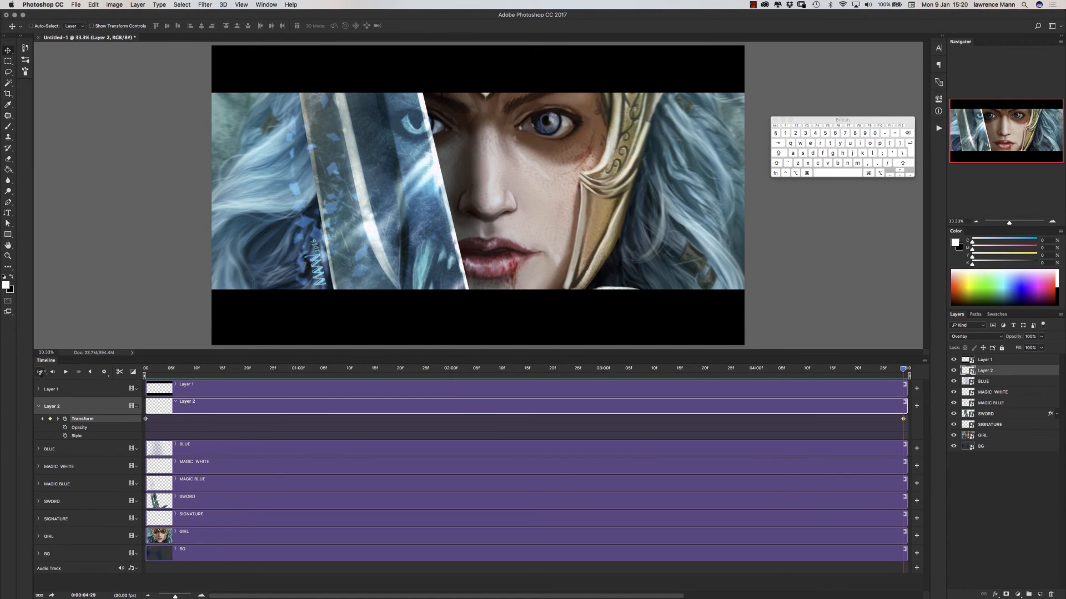
click(40, 372)
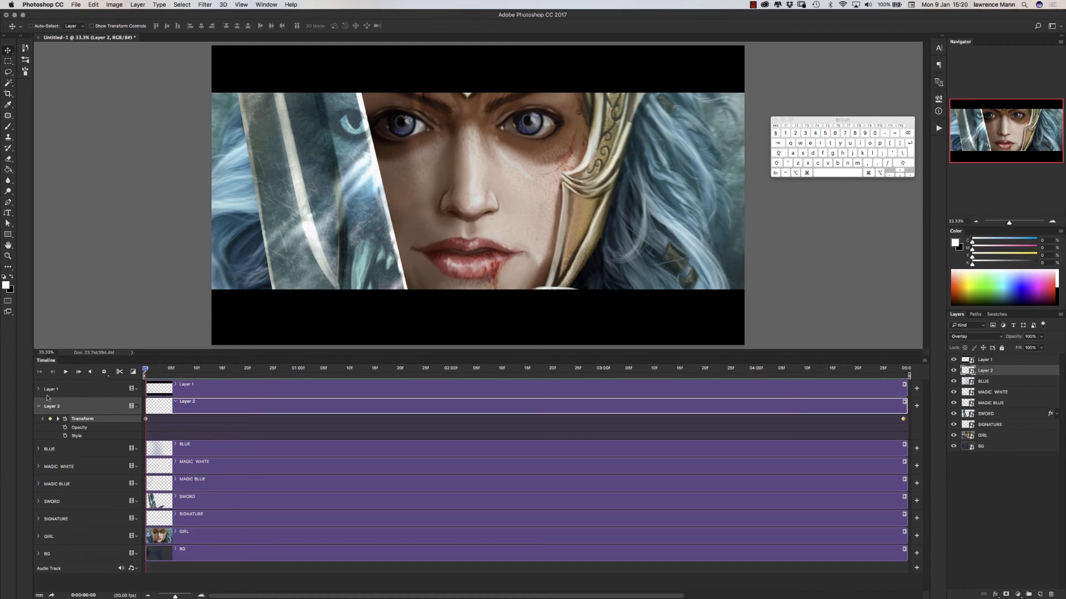
Step: Hide the Layer 1 letterbox and reposition the flare at the first Transform keyframe onto the sword's upper right edge
click(39, 390)
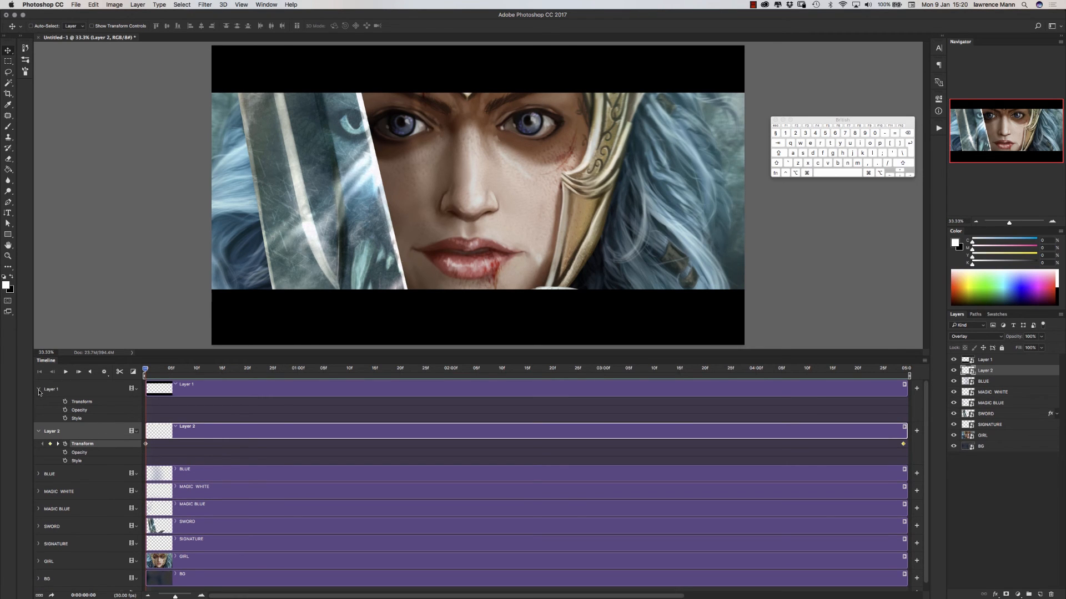
click(38, 389)
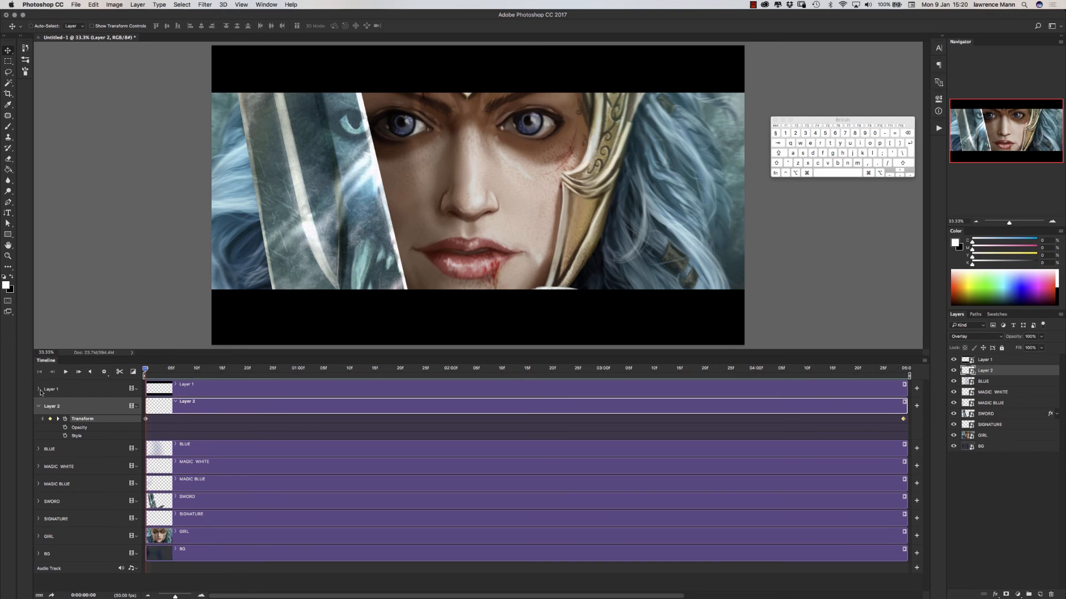
click(954, 360)
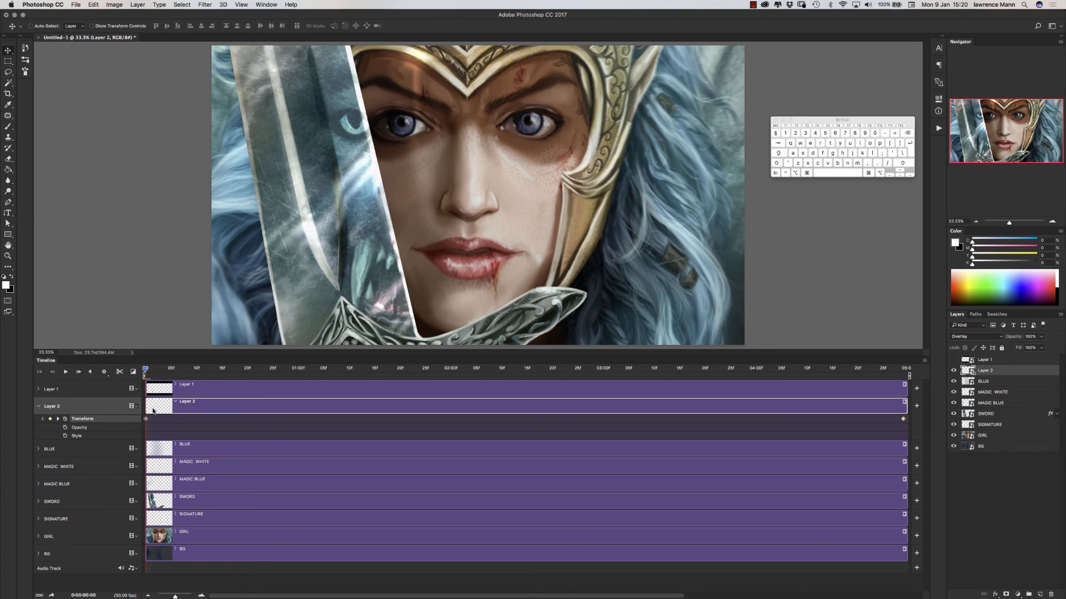
click(146, 419)
drag(418, 67, 353, 54)
Step: Scrub through the timeline to check the flare's path along the sword's edge, returning to the start
drag(146, 369, 323, 373)
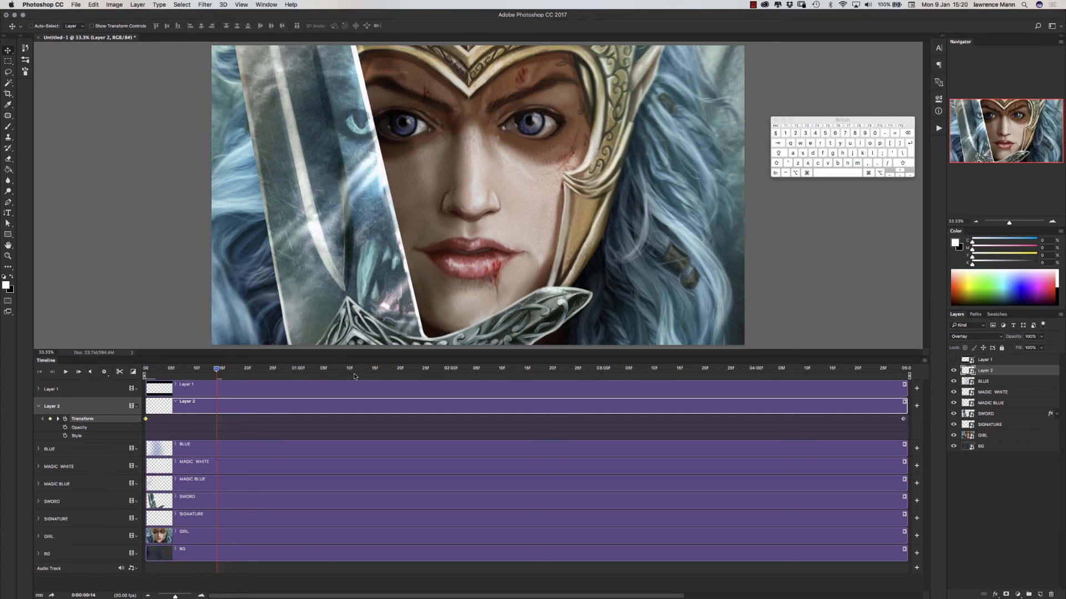
key(space)
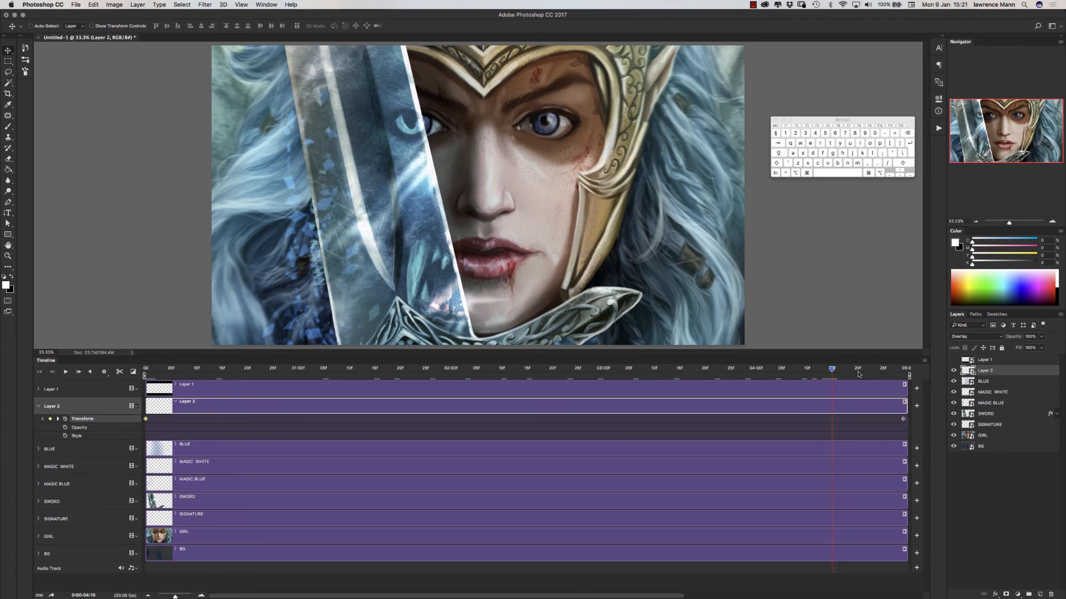
drag(880, 373, 647, 375)
drag(519, 365, 146, 376)
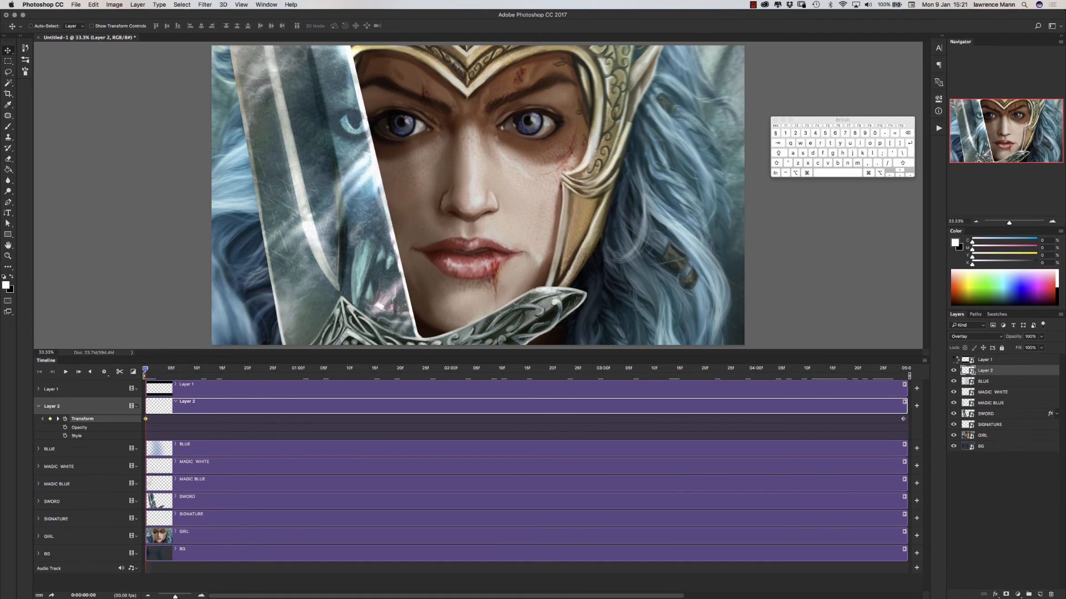
Step: Show the Layer 1 letterbox again and play back the full animation
click(954, 361)
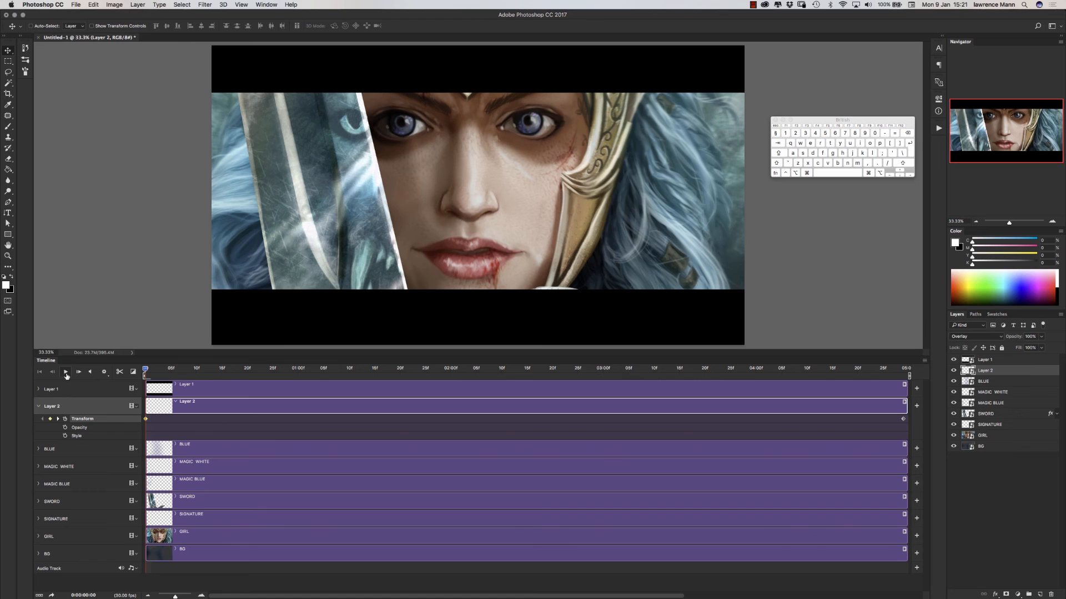
click(38, 407)
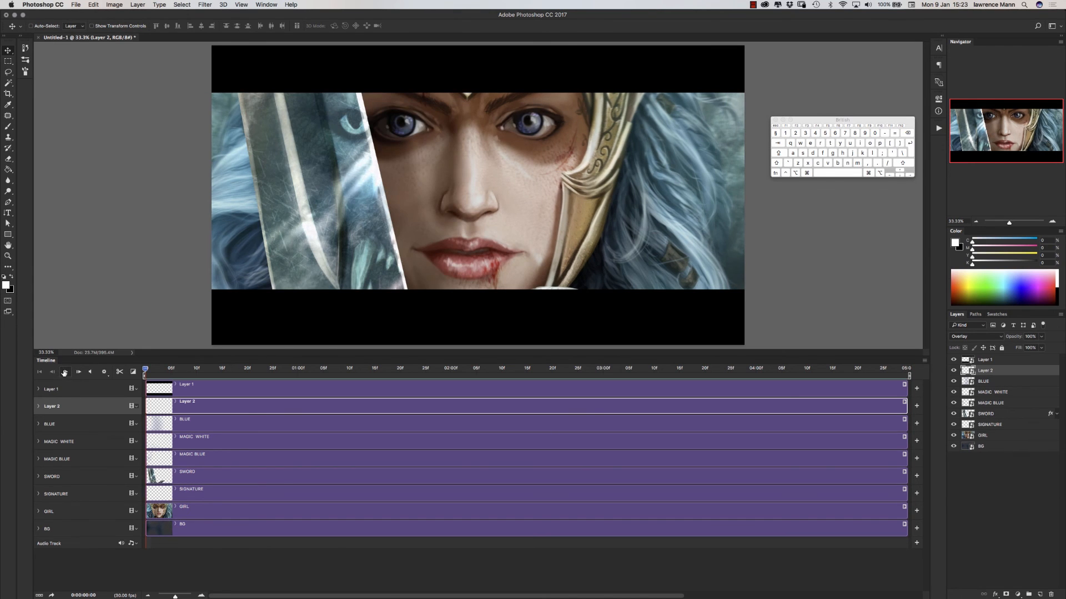
click(64, 373)
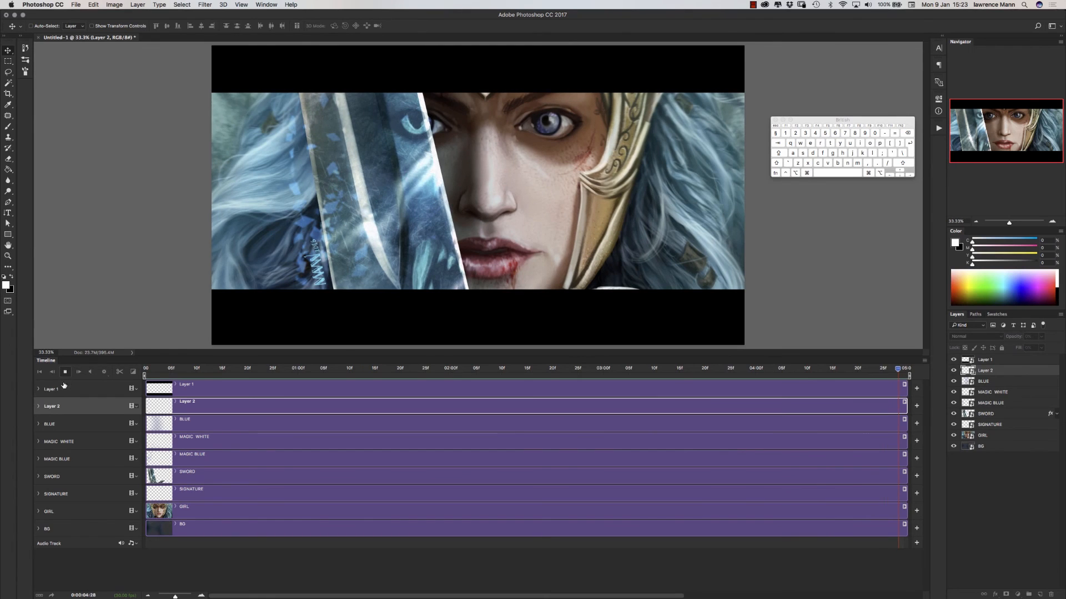
click(39, 407)
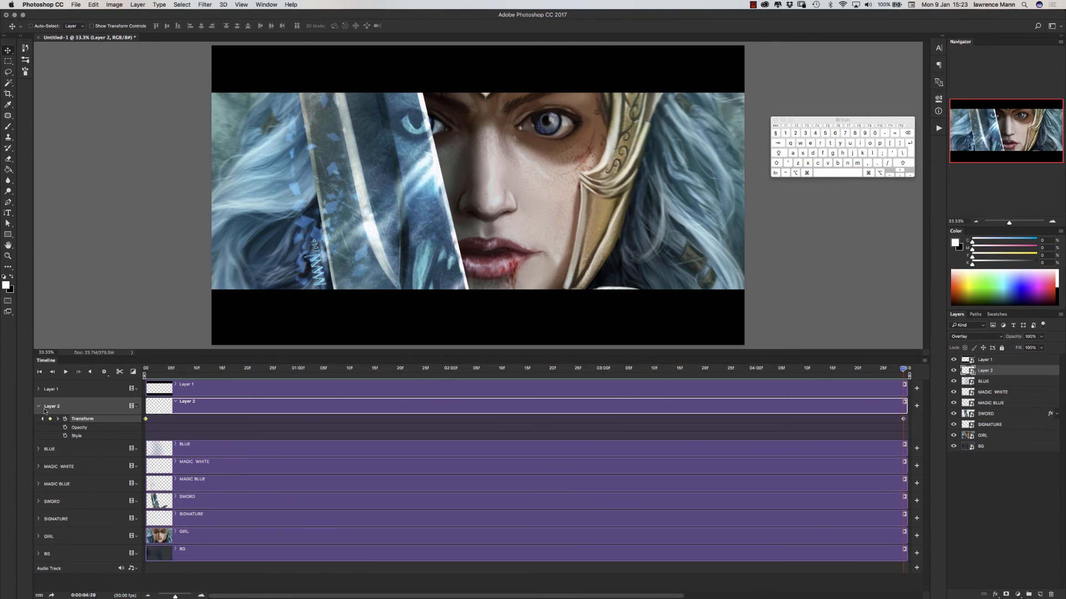
Step: Compare Screen, Color Dodge and Soft Light blending on Layer 2 at 0:00:01:06, and set its blend mode to Normal
click(967, 336)
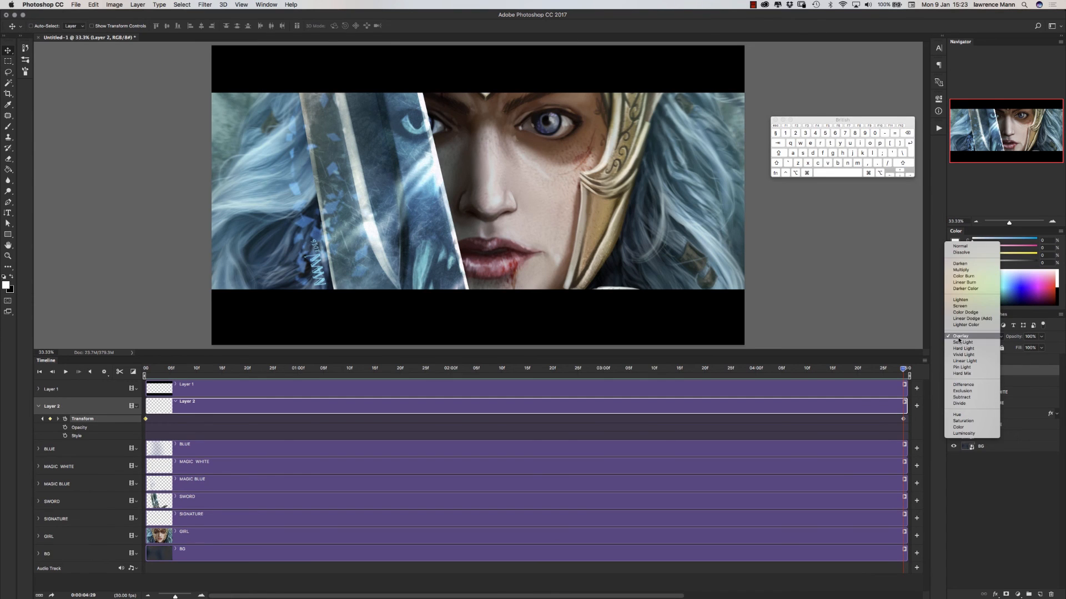
click(960, 306)
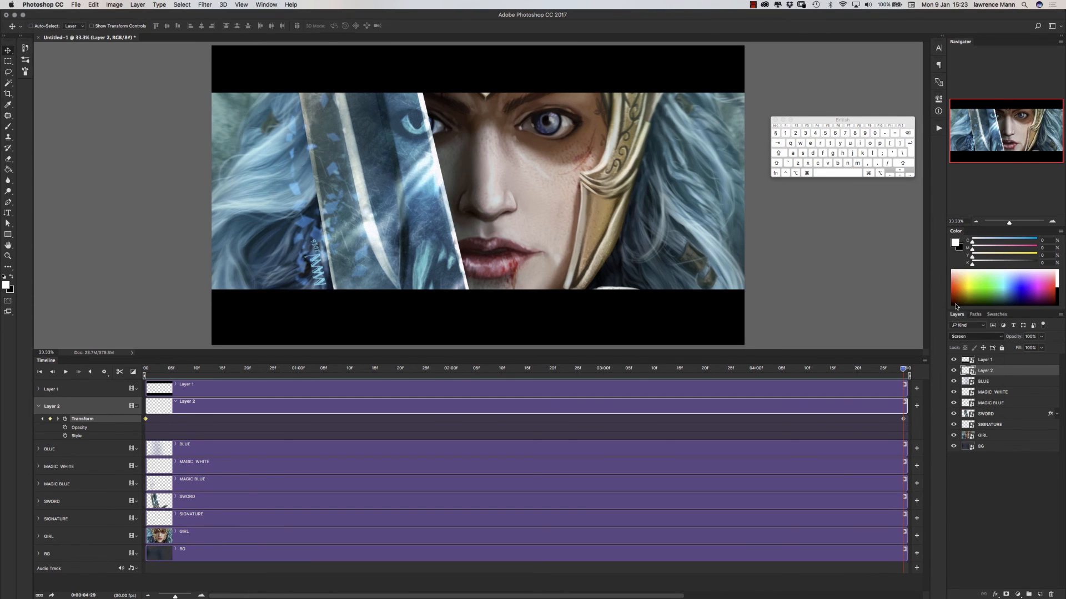
click(323, 368)
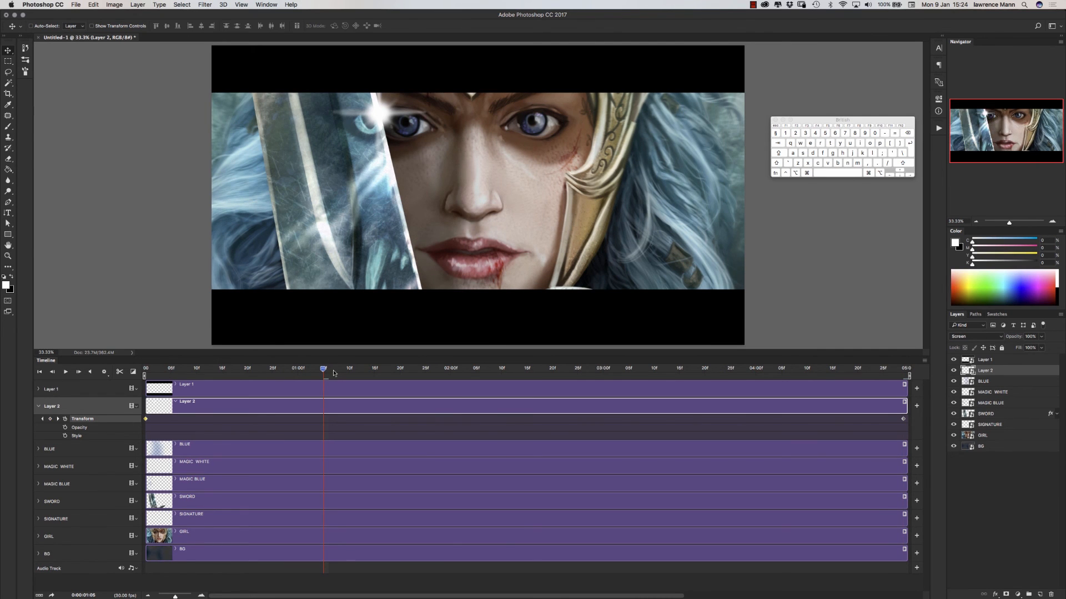
click(964, 338)
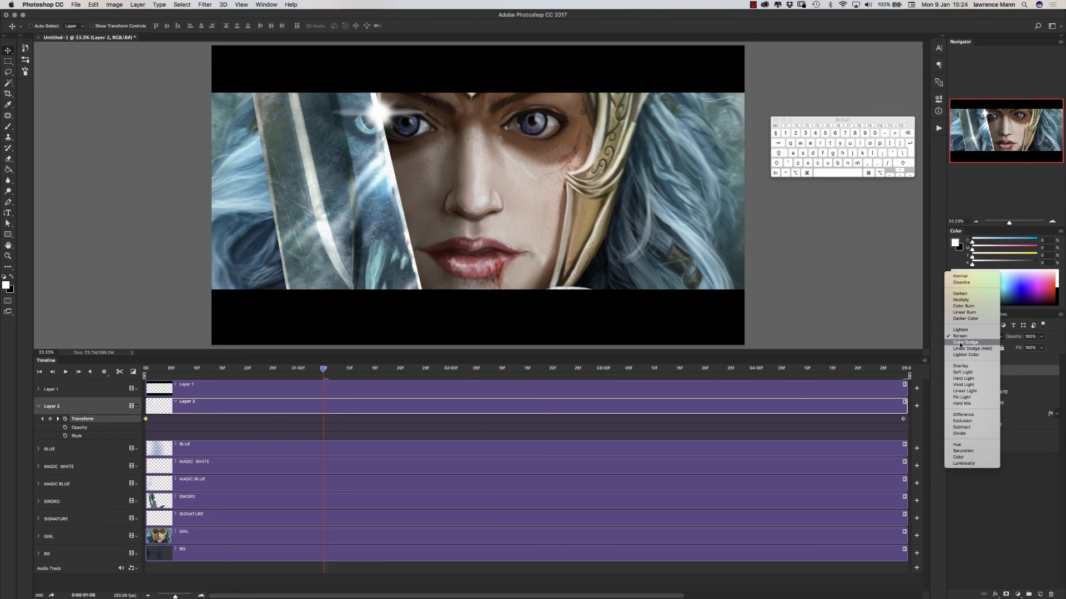
click(961, 344)
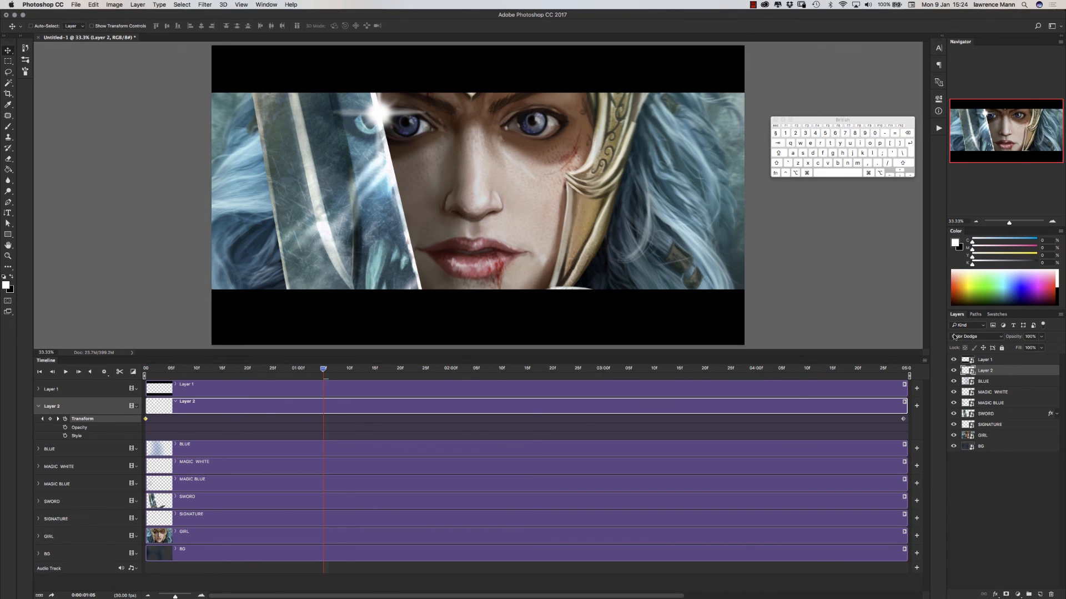
click(956, 337)
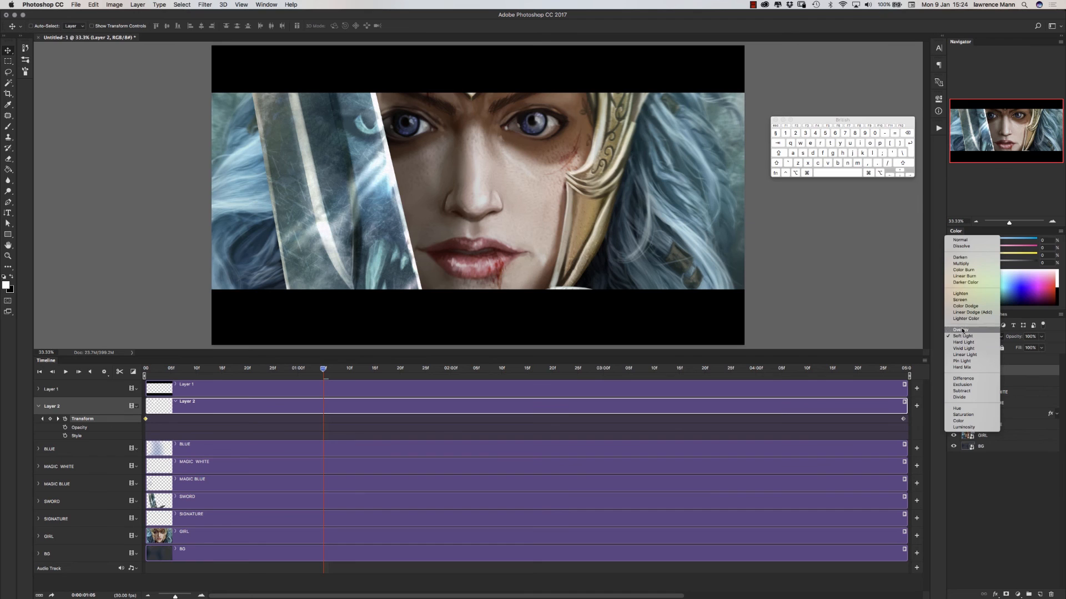
click(961, 240)
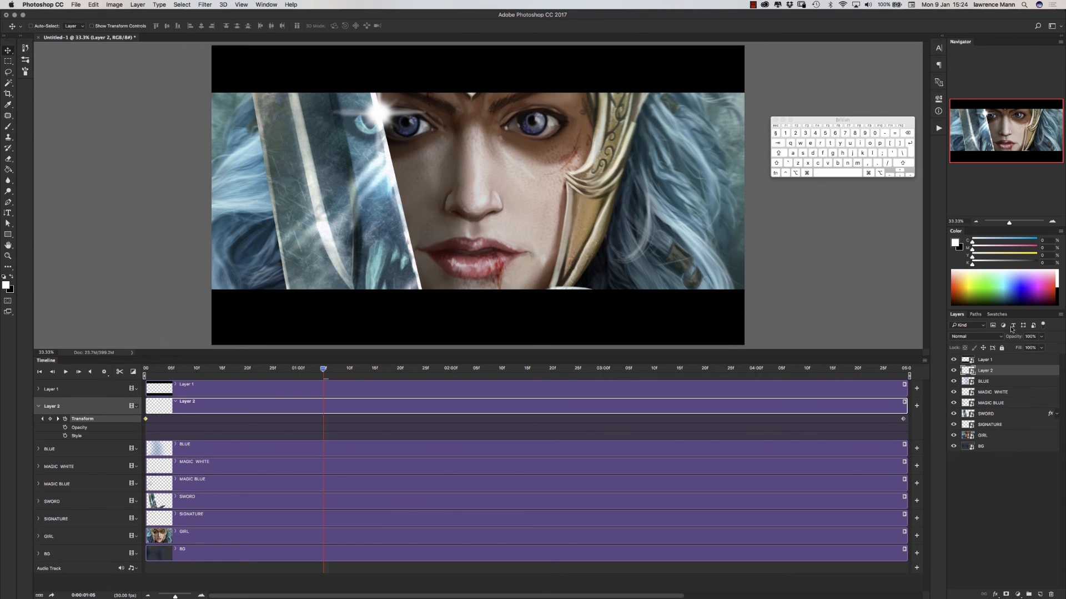
Step: Lower Layer 2's opacity to 57% and move the playhead to 0:00:02:02 to check the flare
mouse_move(1017, 337)
mouse_down()
mouse_move(1006, 338)
mouse_move(1016, 338)
mouse_up()
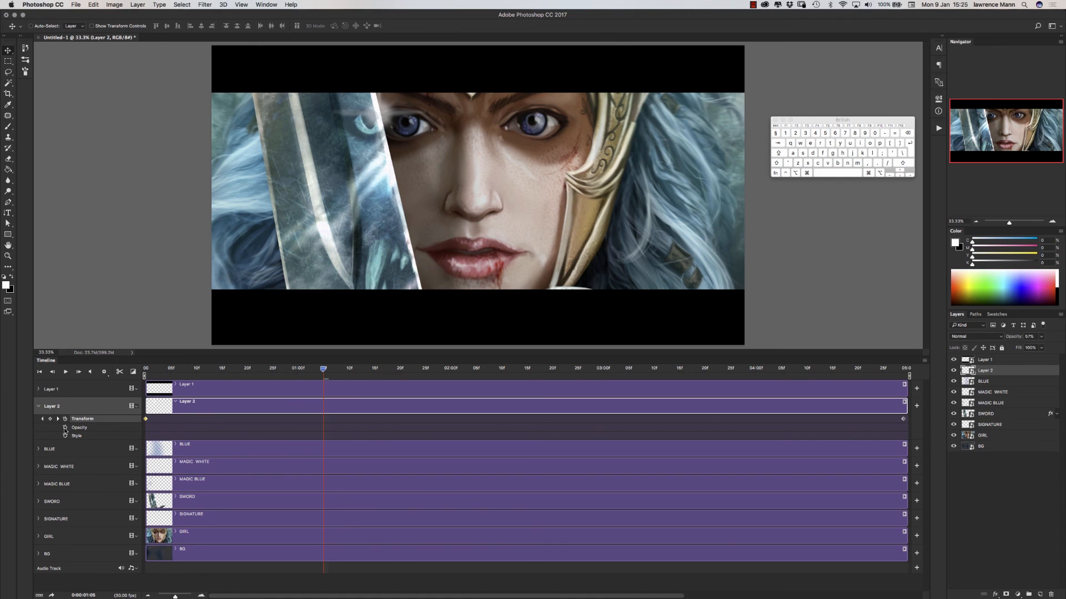
click(461, 369)
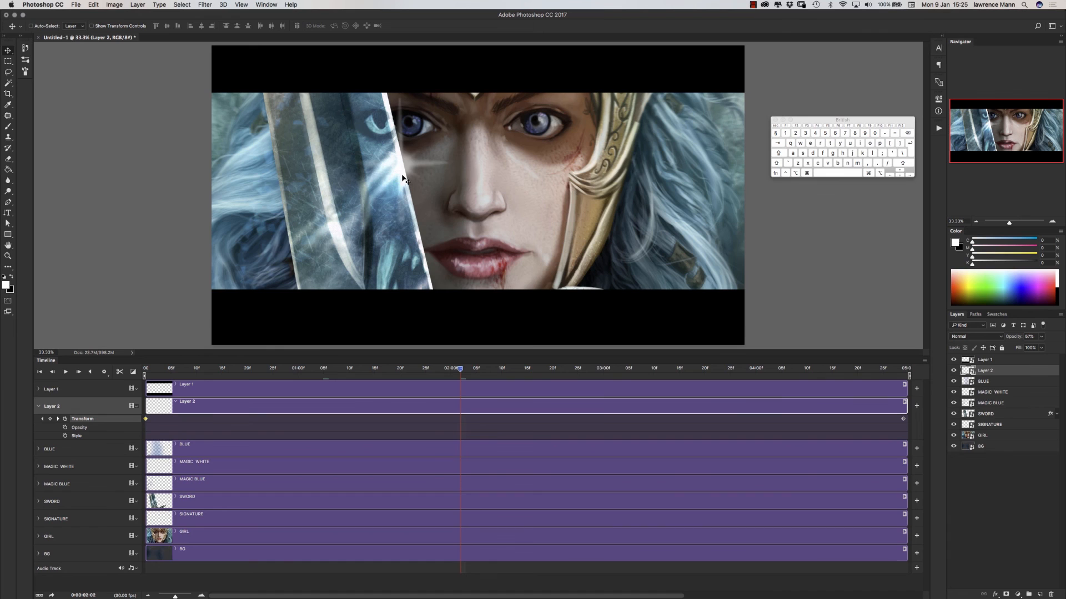
Step: Add the Energetic Rock 30s audio clip to the audio track and trim its end to match the layer clips at 05:00
click(135, 569)
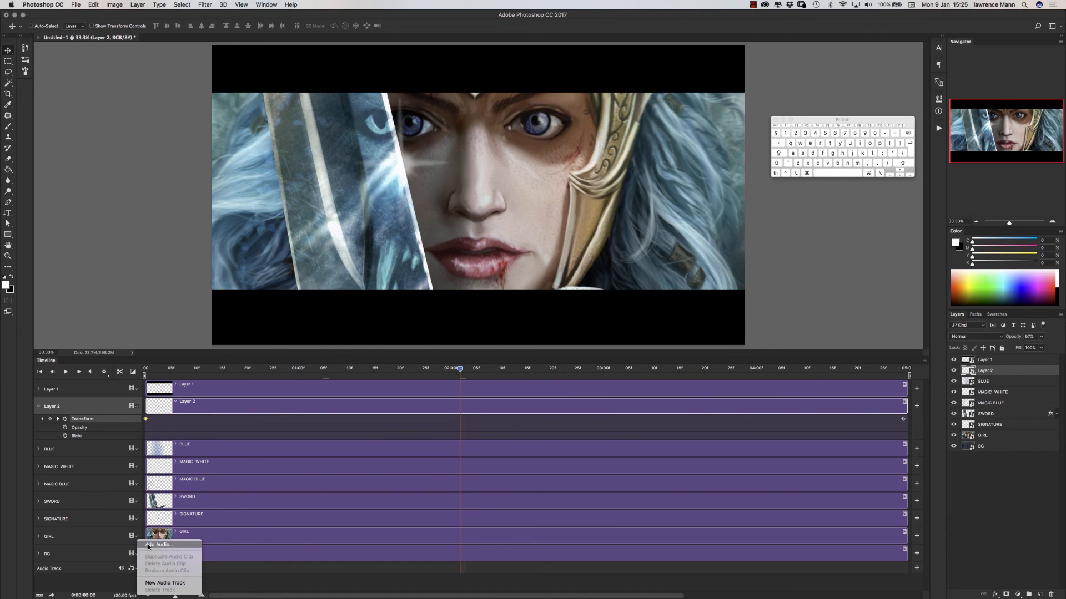
click(148, 545)
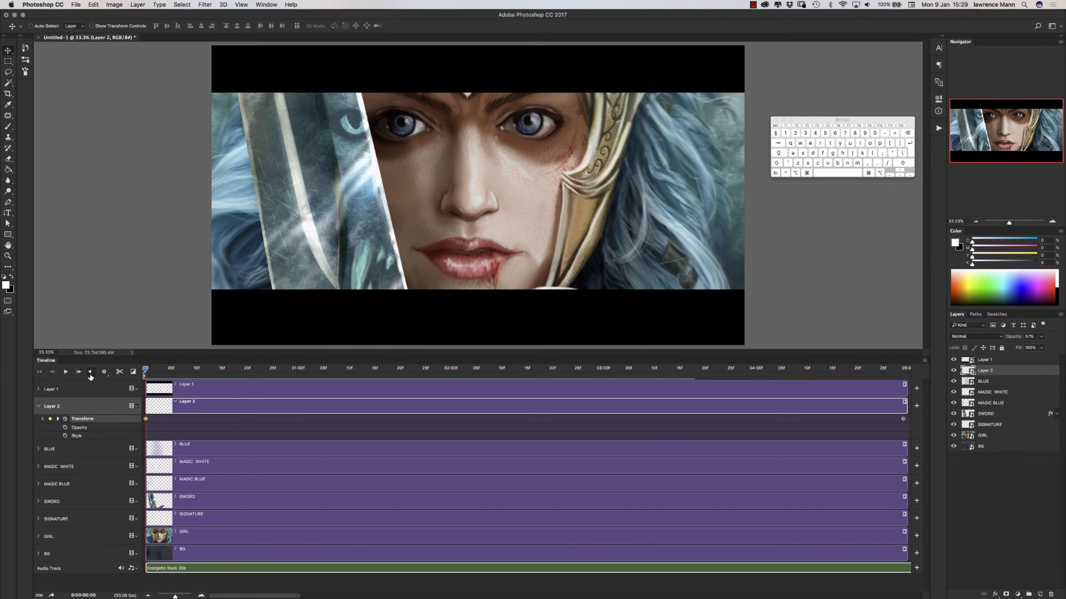
drag(223, 597, 701, 562)
drag(175, 596, 162, 596)
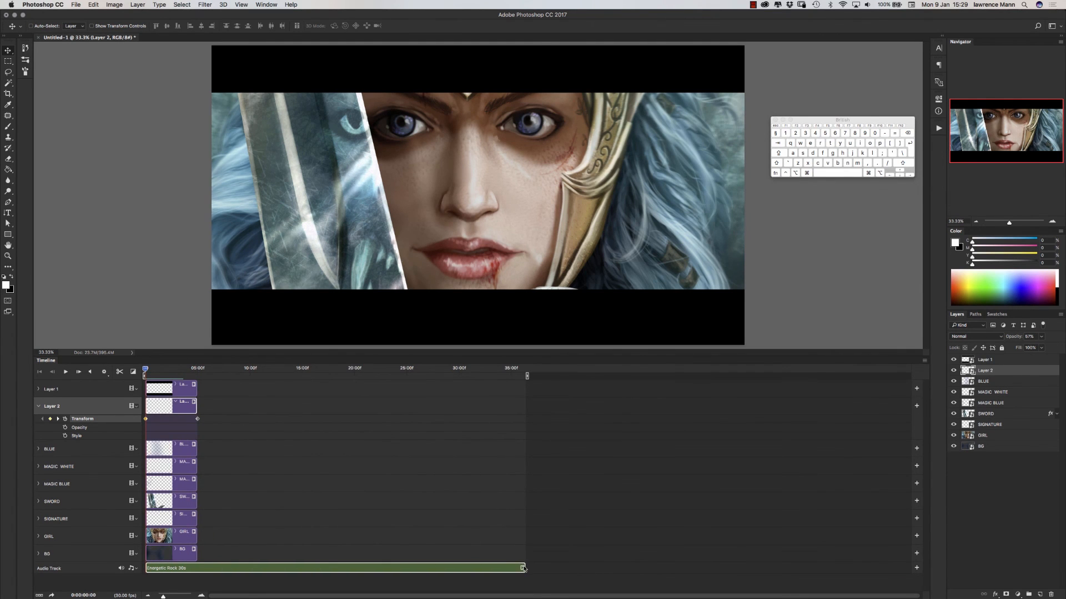
drag(524, 567, 174, 597)
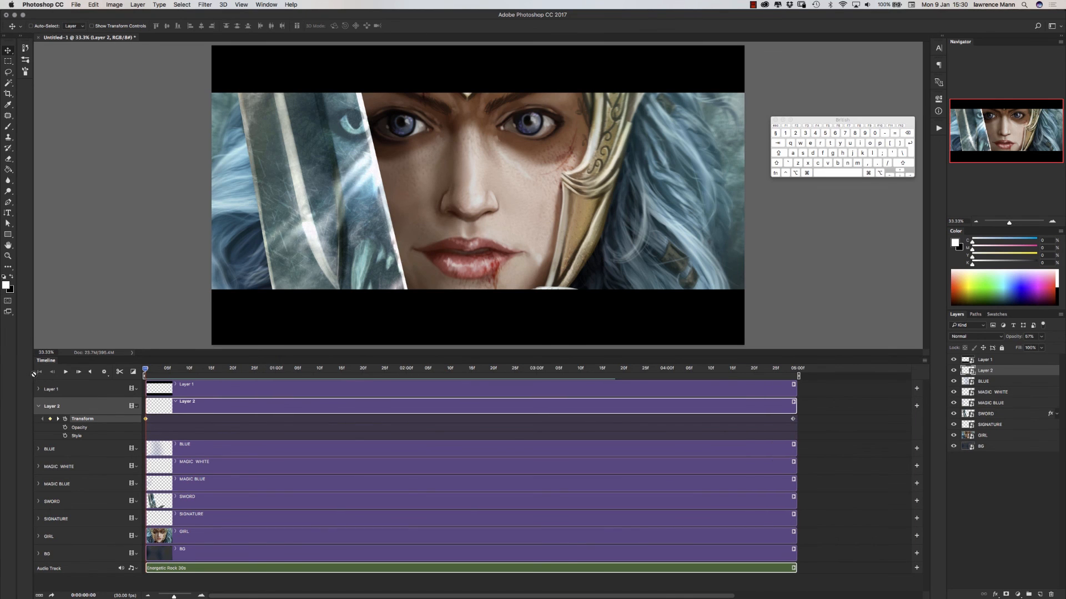
Step: Play back the animation with its audio, raise Layer 2's opacity to 100%, and return the playhead to the start
click(64, 373)
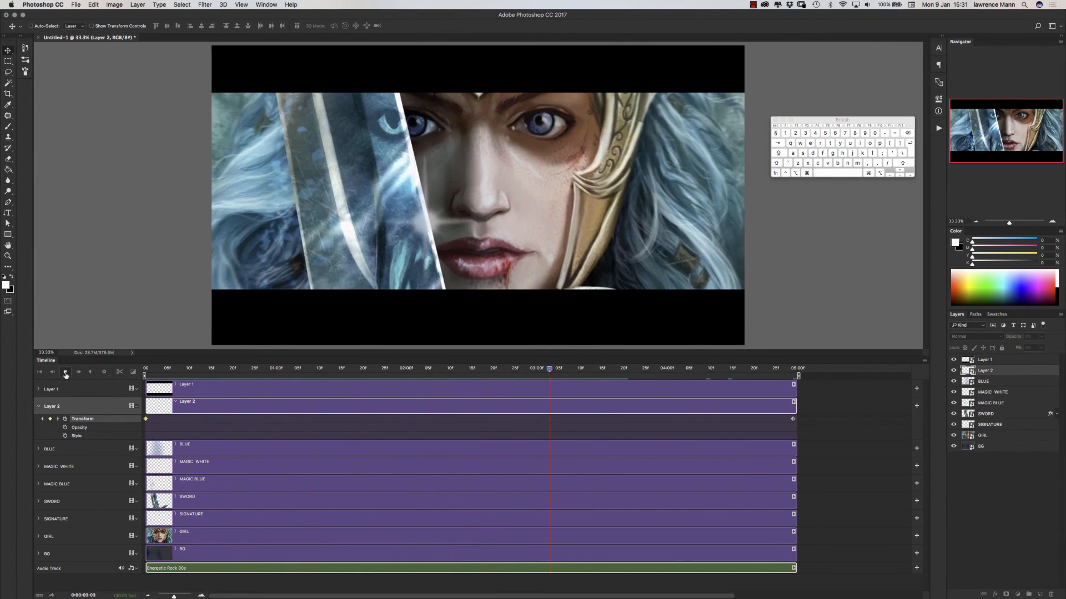
click(65, 375)
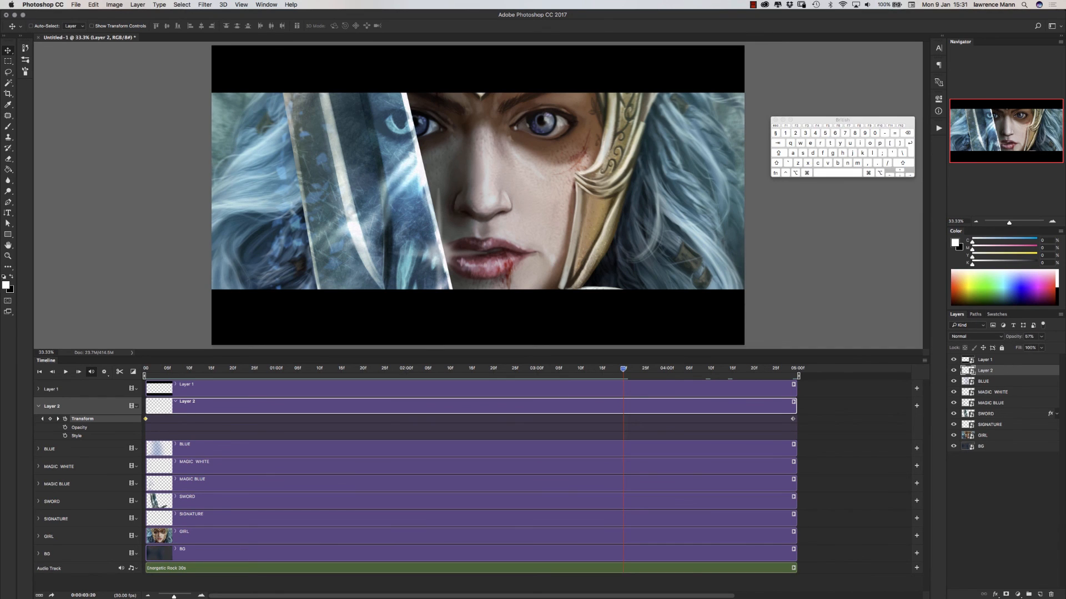
drag(1014, 333, 1055, 342)
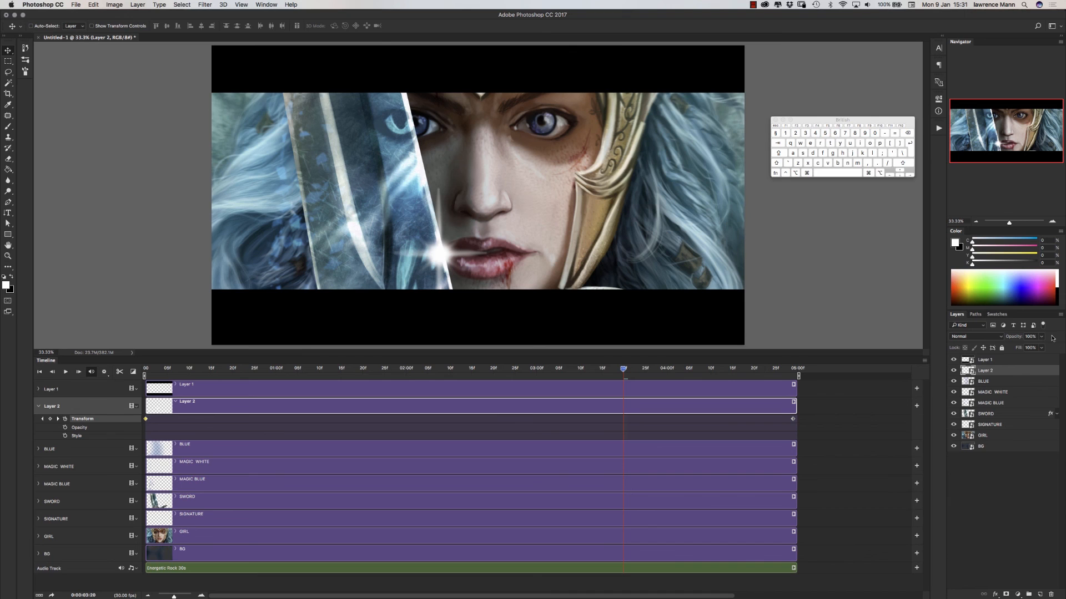
click(147, 369)
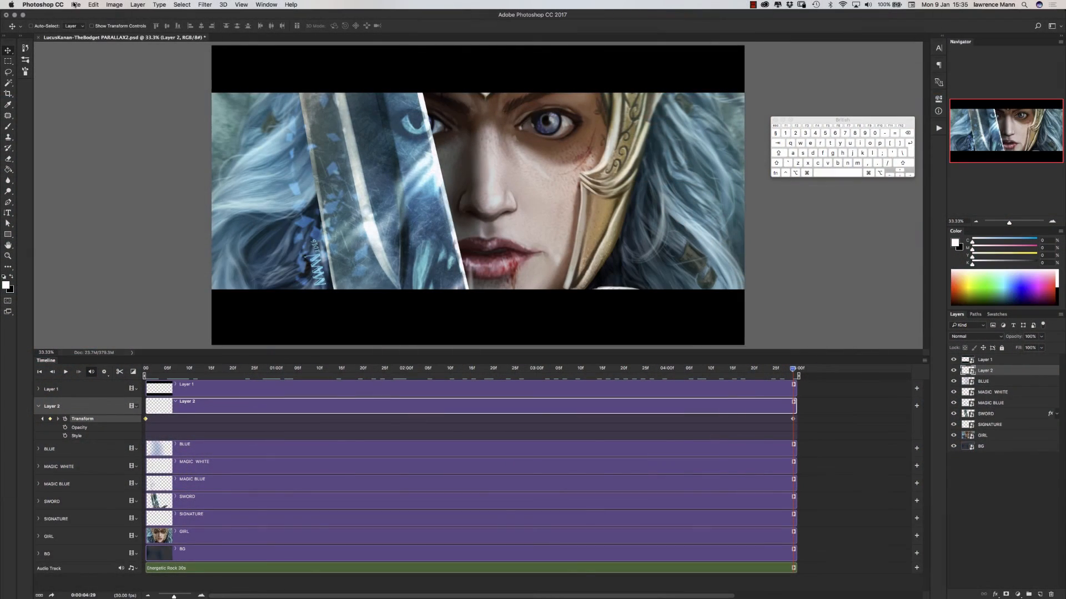
Step: Set up a video render of the animation in H.264, reviewing the presets and keeping YouTube HD 1080p 29.97
click(74, 4)
mouse_move(83, 119)
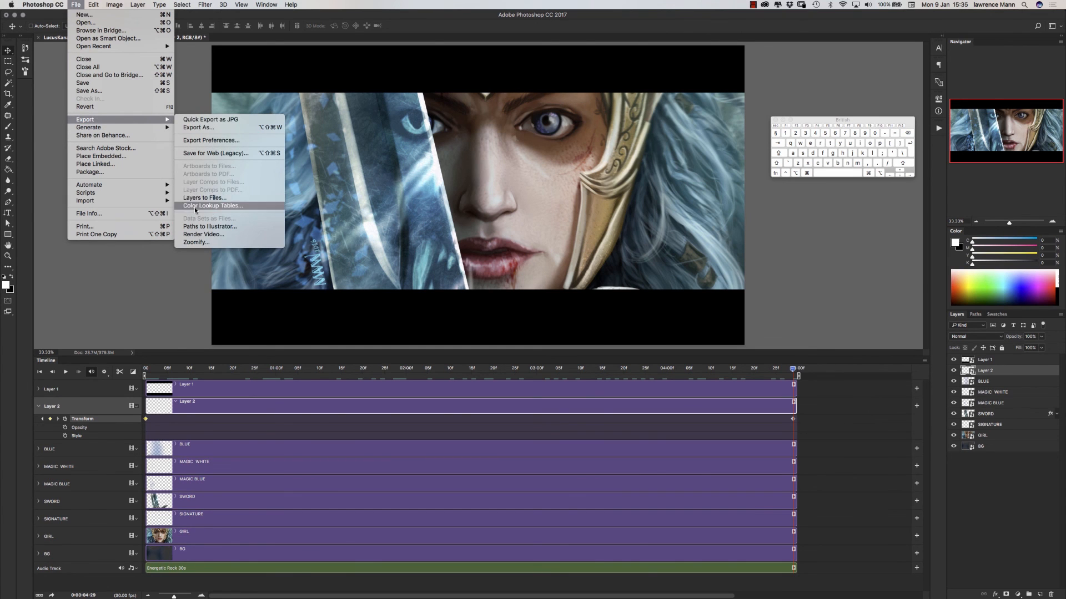
click(187, 235)
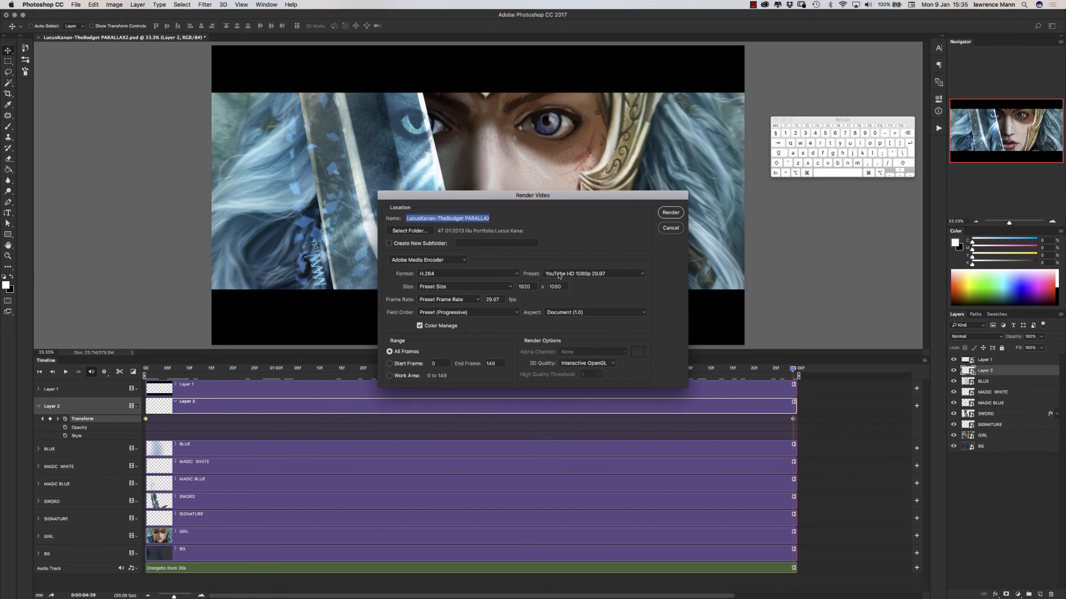
click(554, 274)
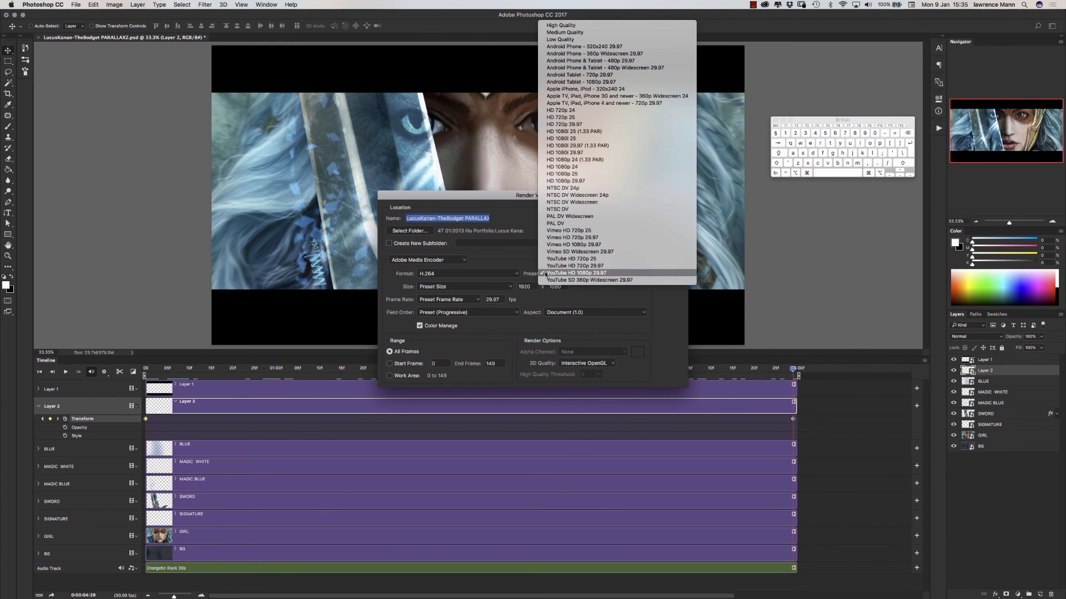
click(544, 273)
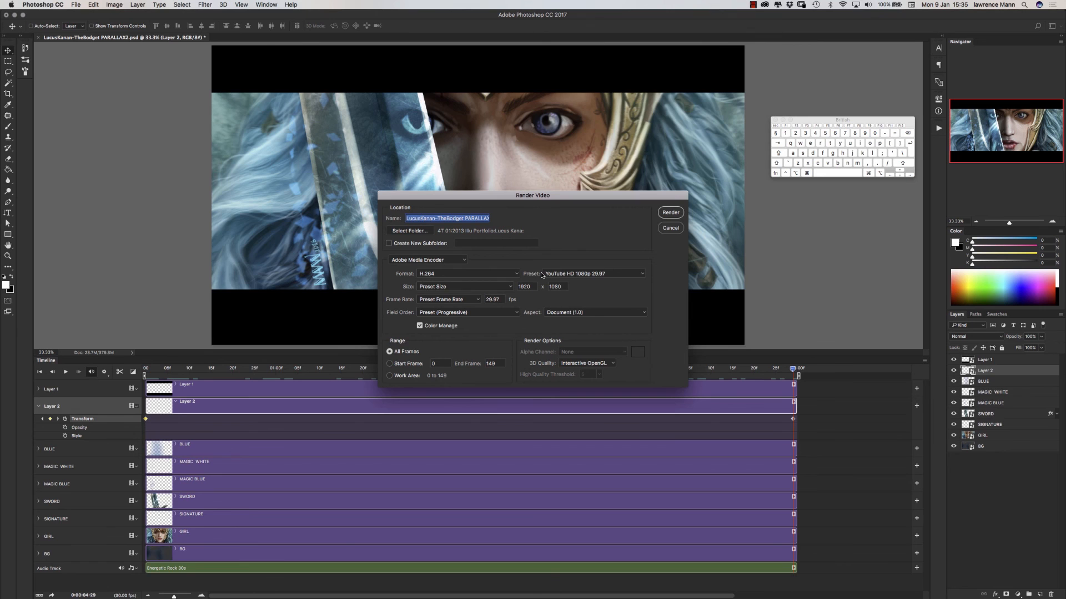
click(542, 274)
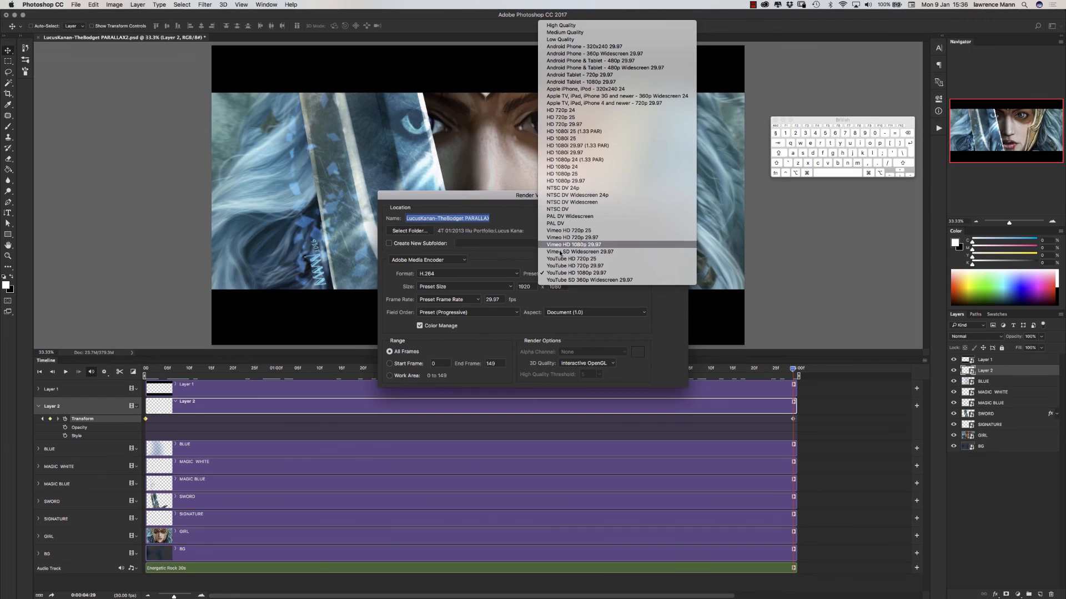
click(553, 273)
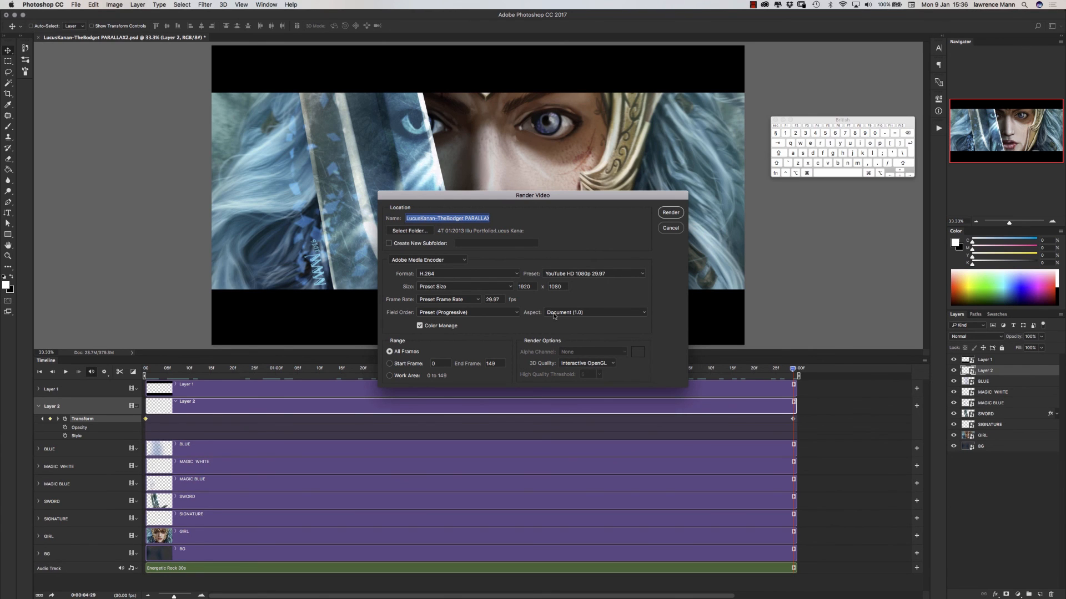
Step: Check the render's destination folder without changing it, and render all frames to video
click(409, 231)
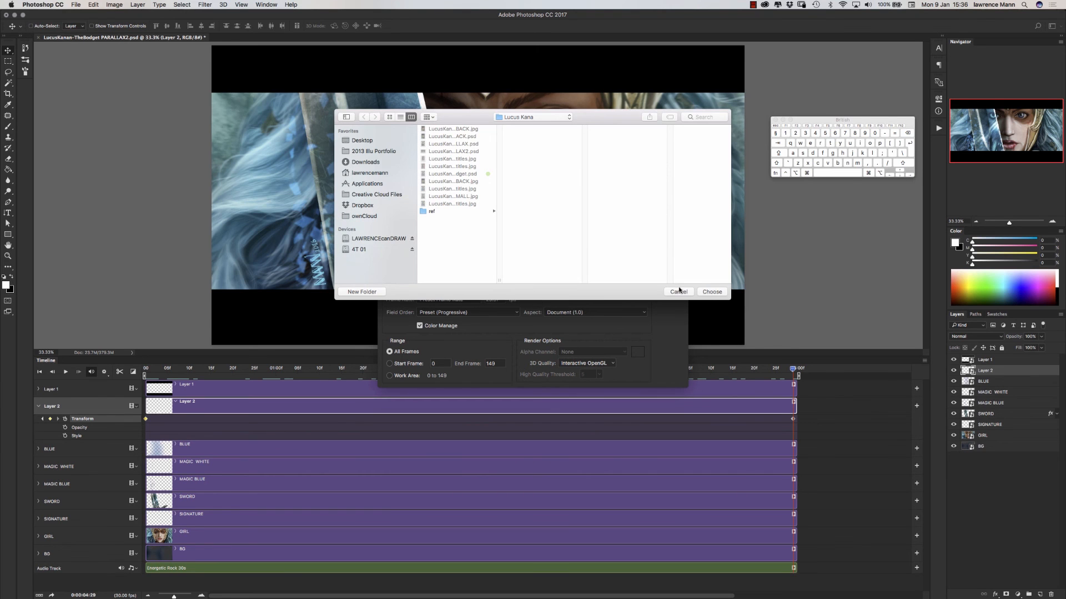
click(679, 291)
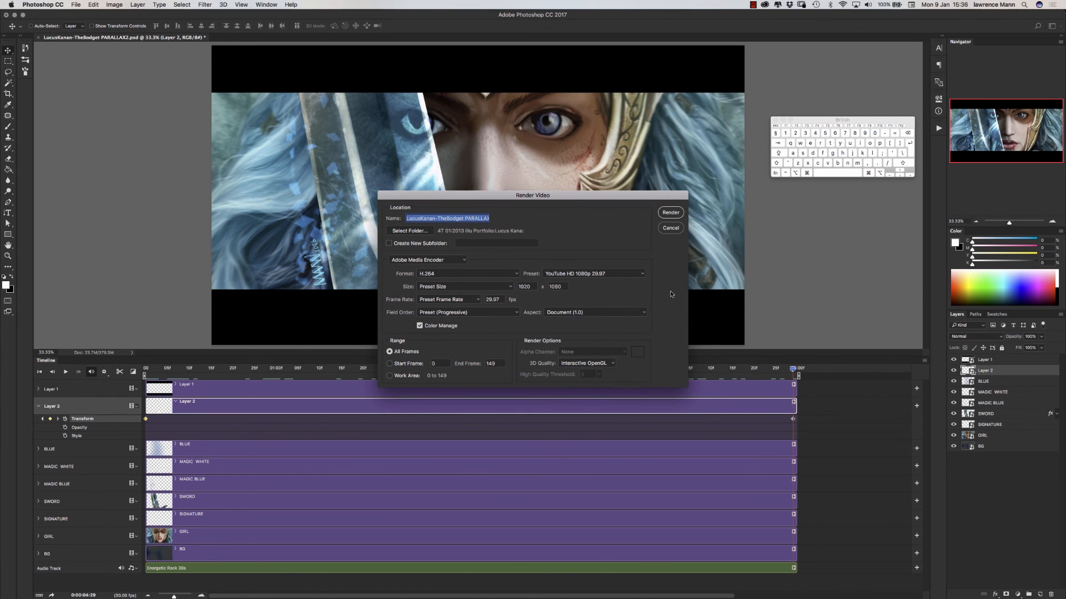
click(671, 212)
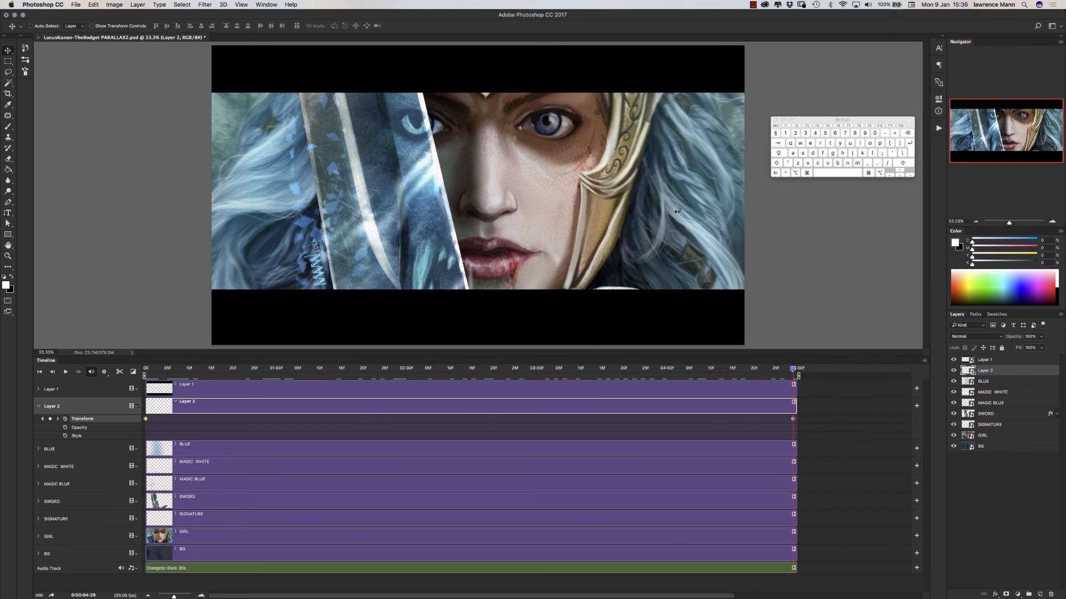